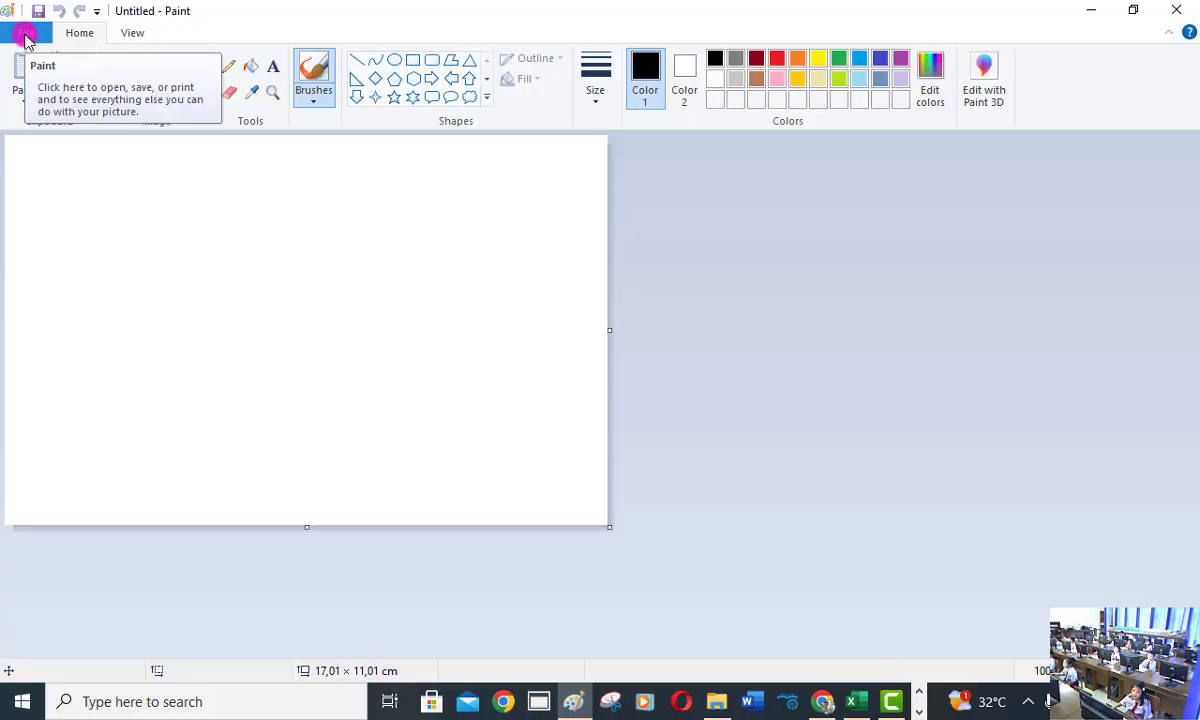
Step: Begin opening an existing picture and browse to the Desktop folder
left_click(25, 38)
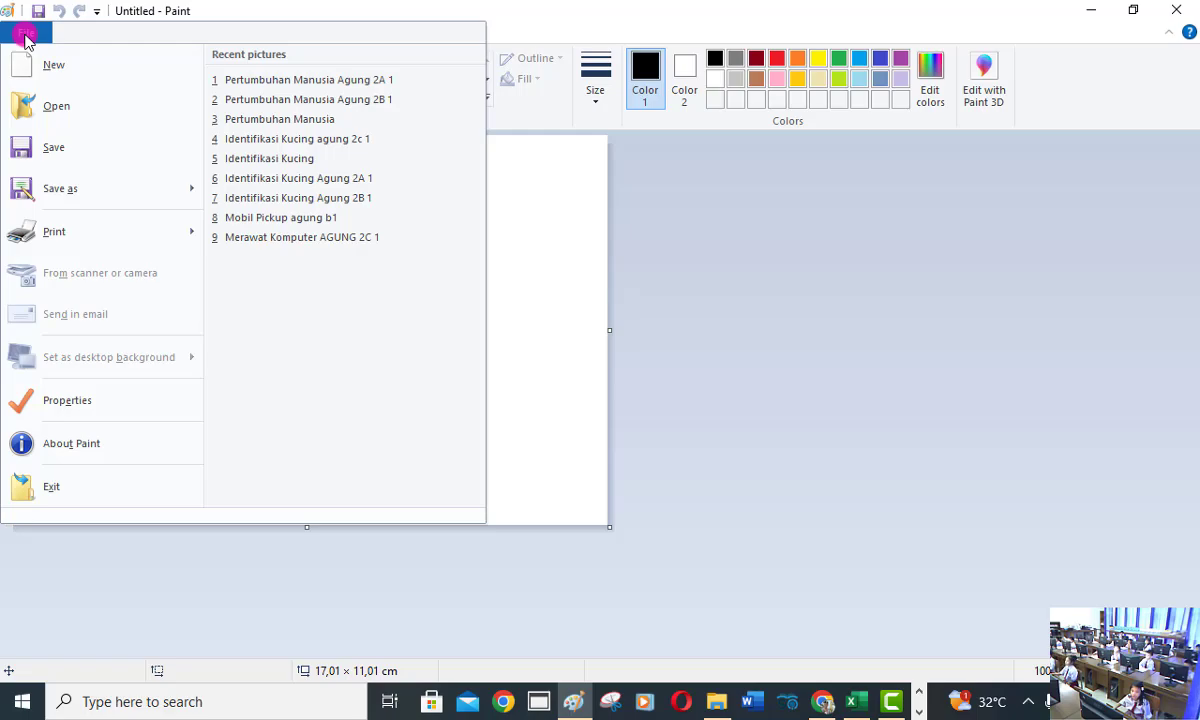
left_click(80, 108)
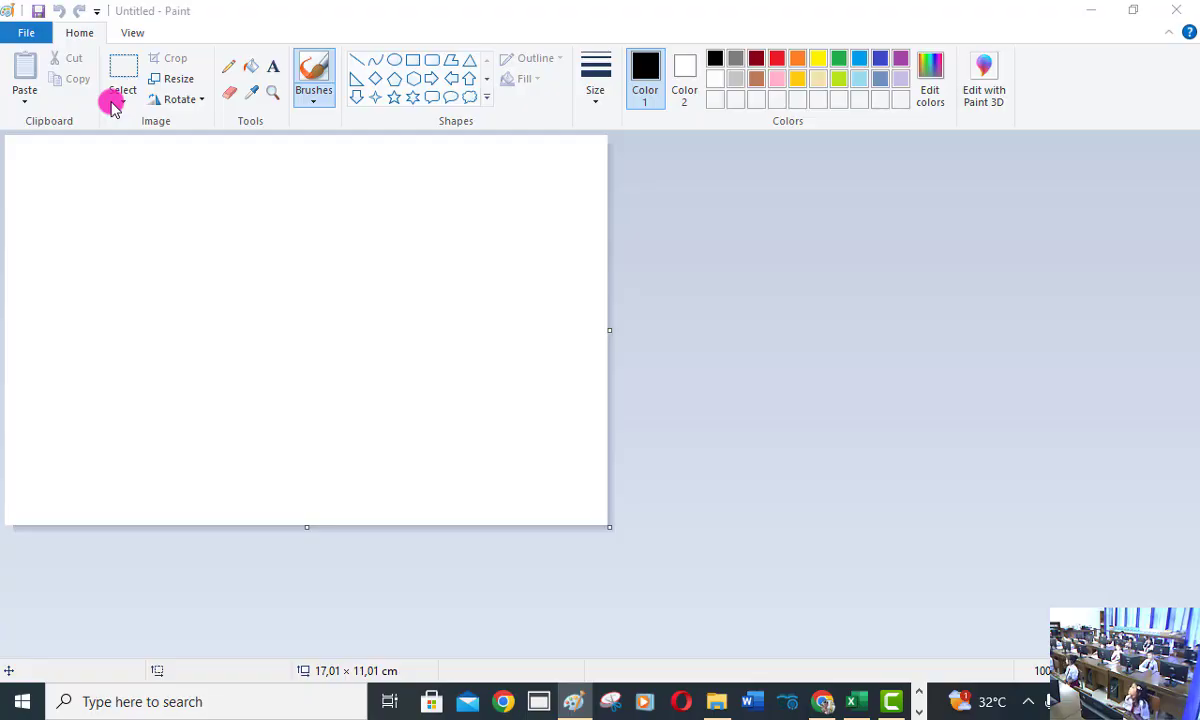
left_click(40, 31)
key("o")
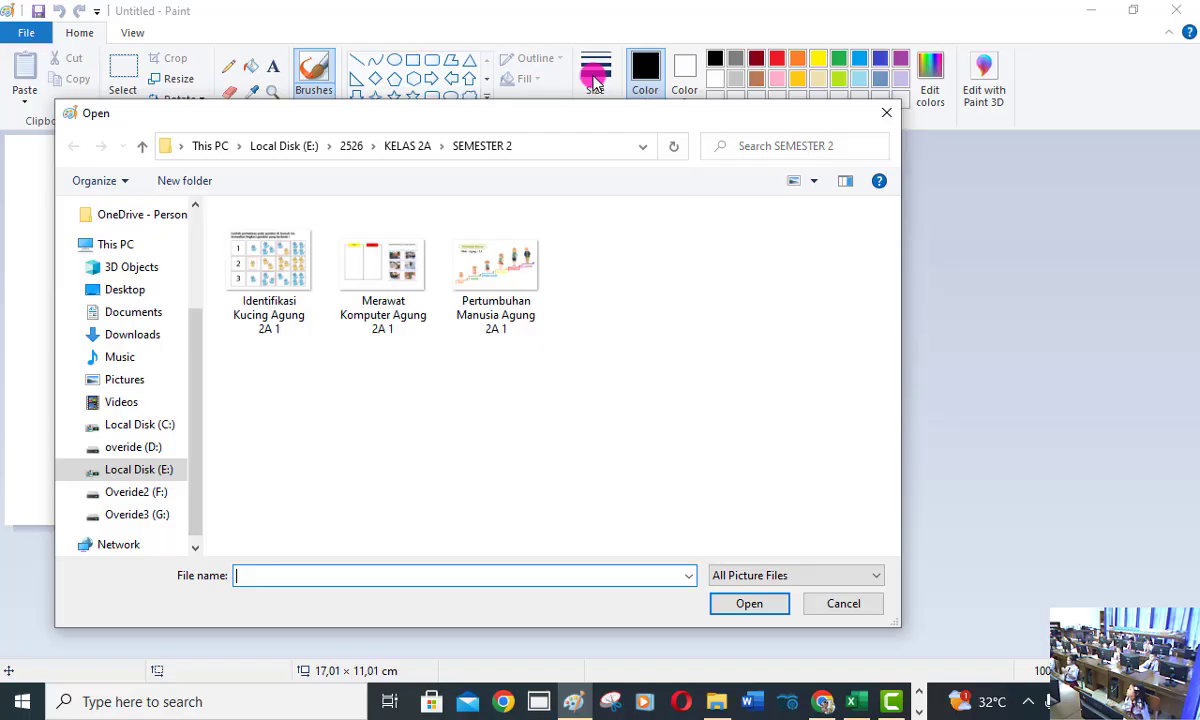
left_click(117, 291)
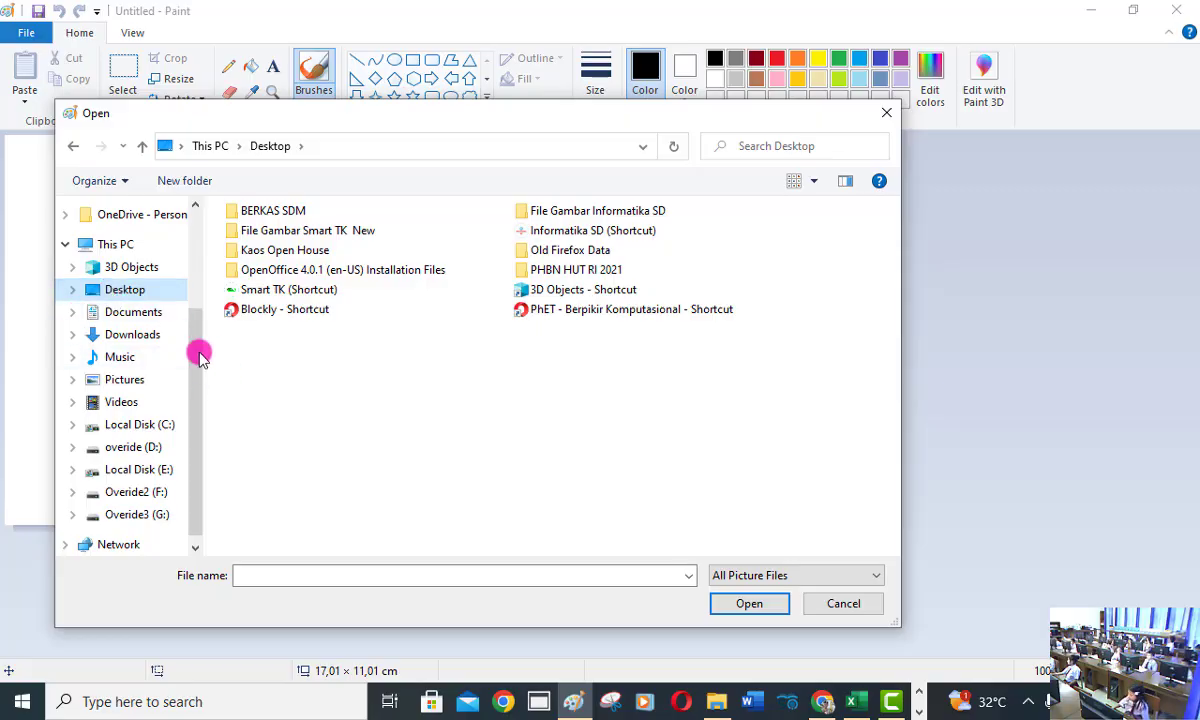
left_click_drag(196, 350, 141, 257)
left_click(141, 252)
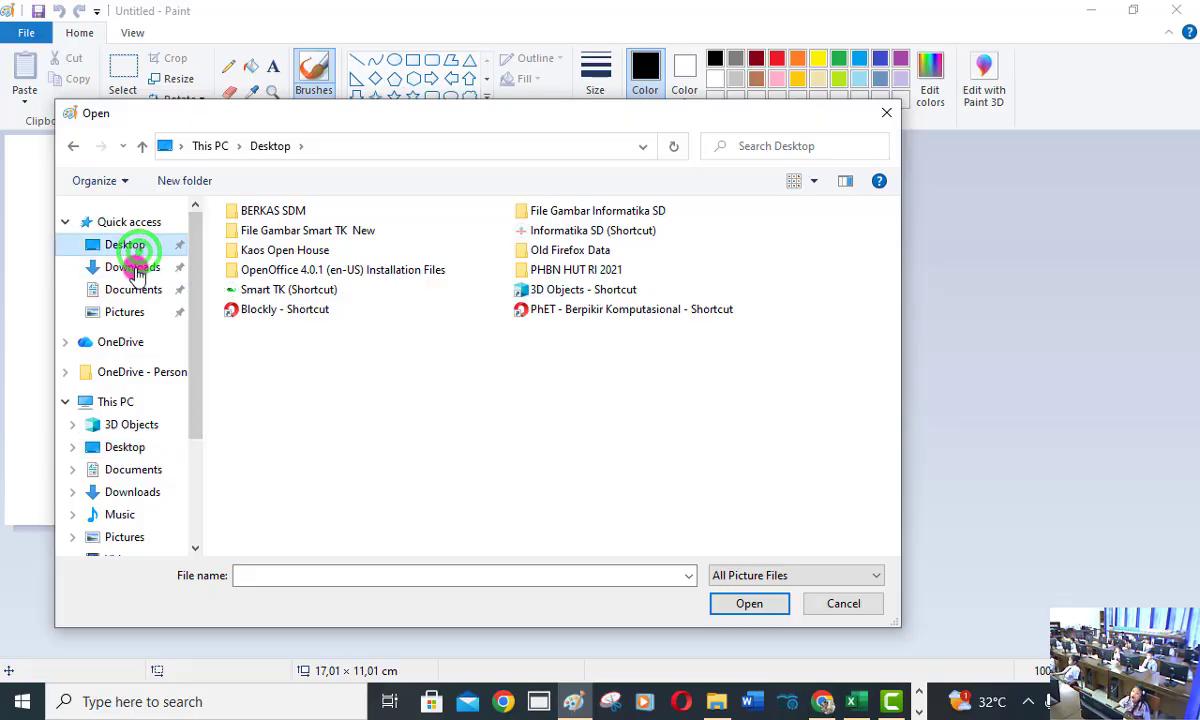
left_click_drag(147, 428, 147, 448)
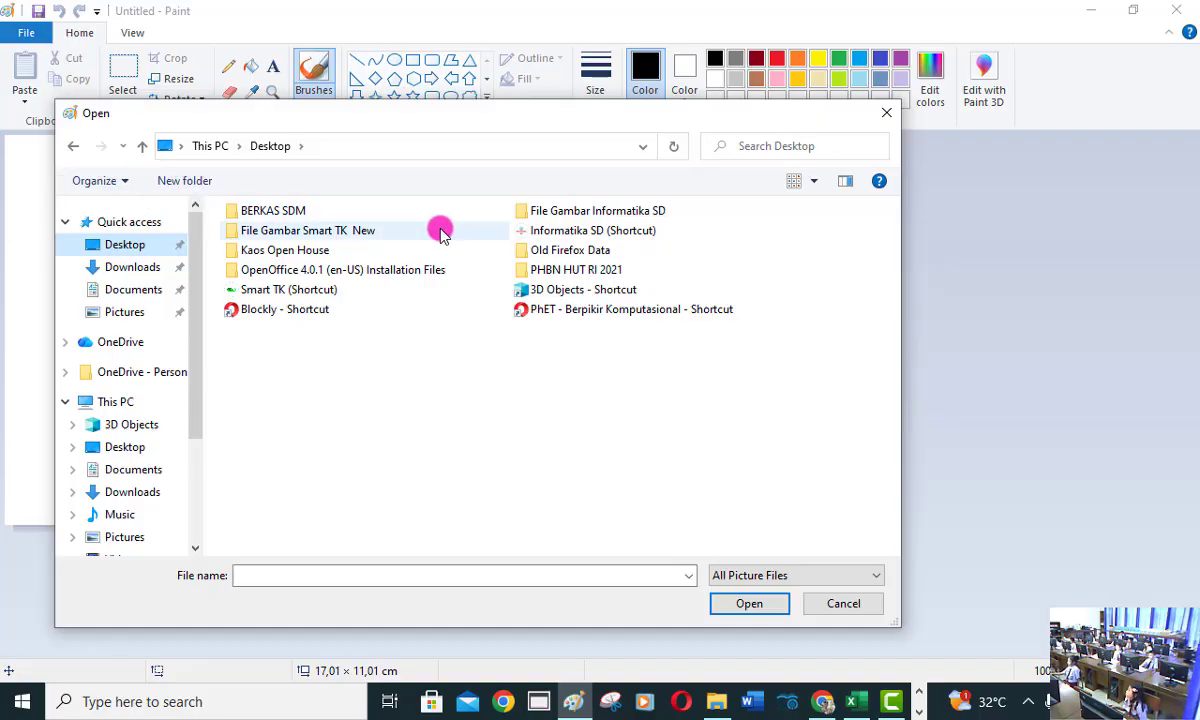
Step: Browse from the Desktop through File Gambar Informatika SD, Fase A and KELAS 2 into the BK folder
left_click(550, 218)
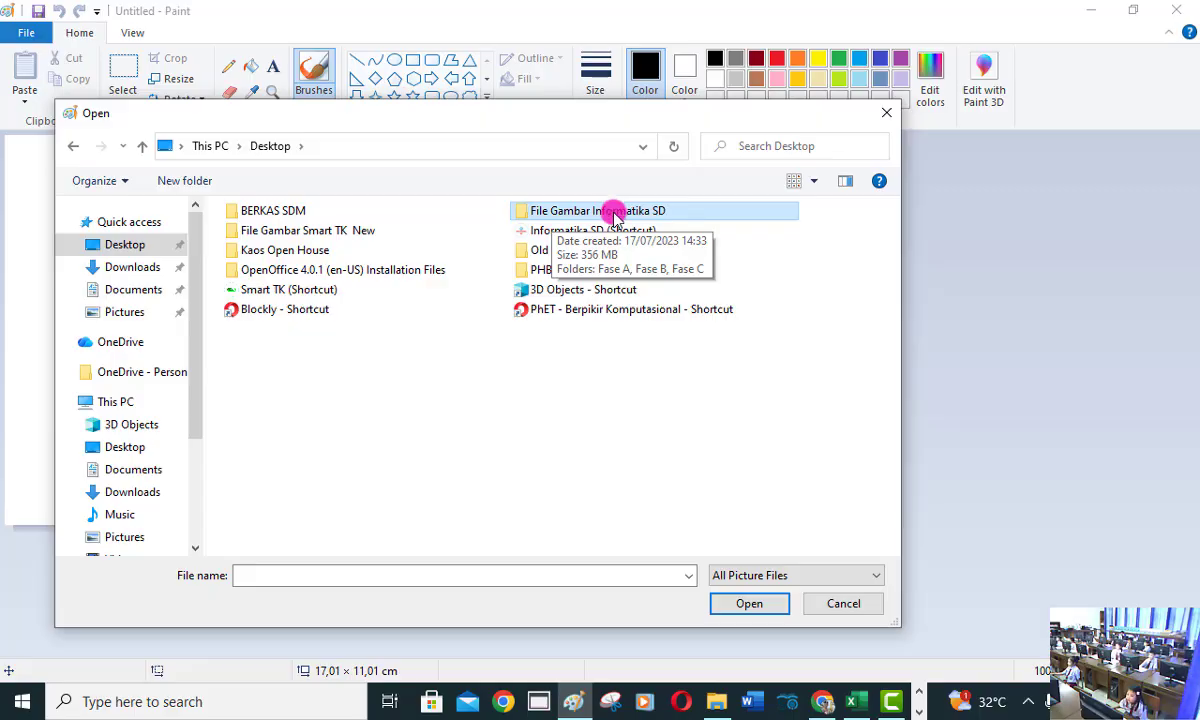
left_click(742, 611)
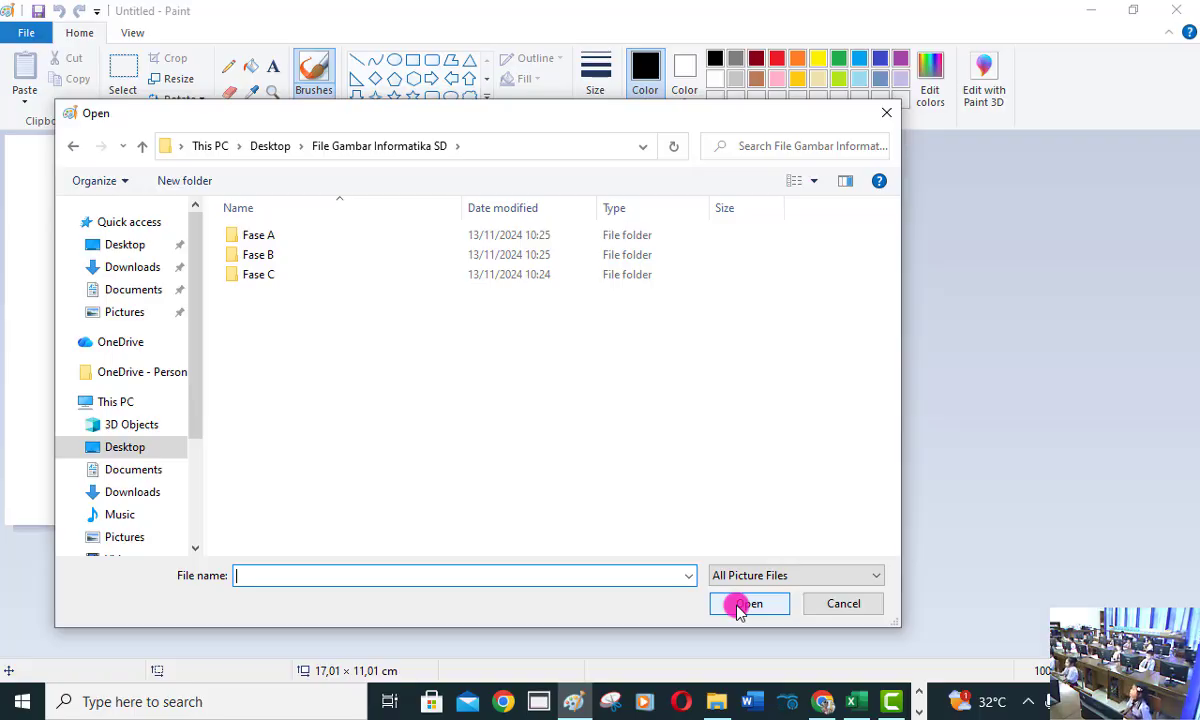
left_click(320, 234)
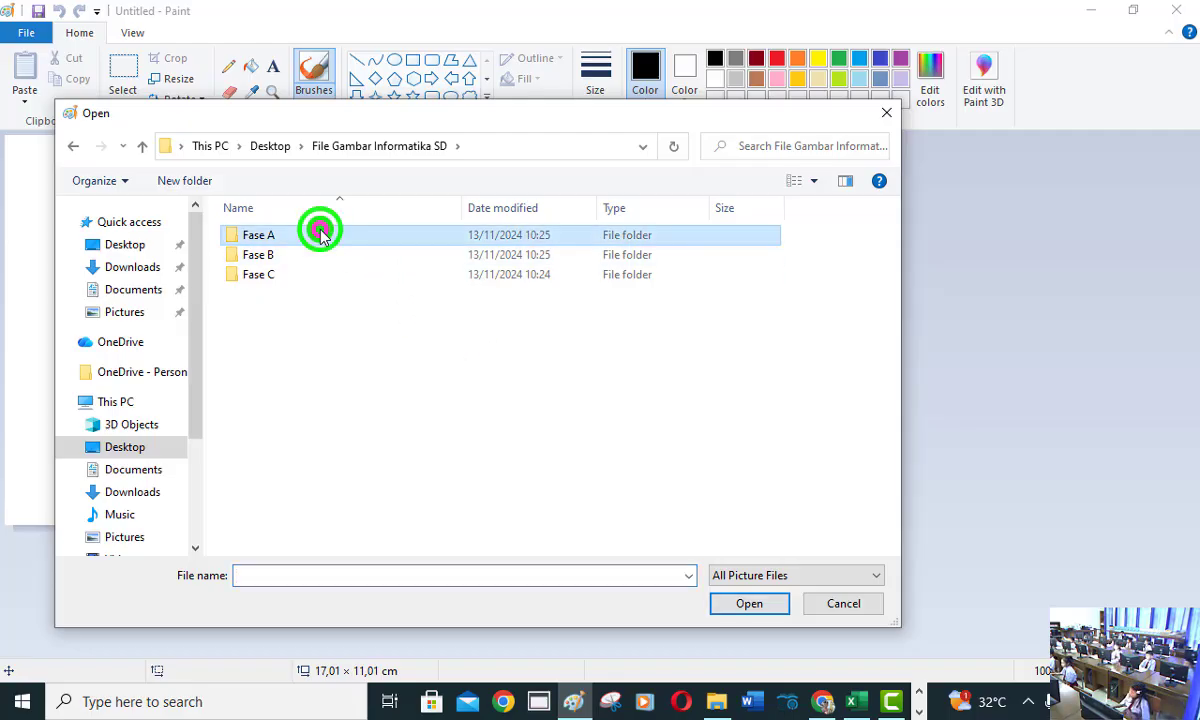
left_click(733, 607)
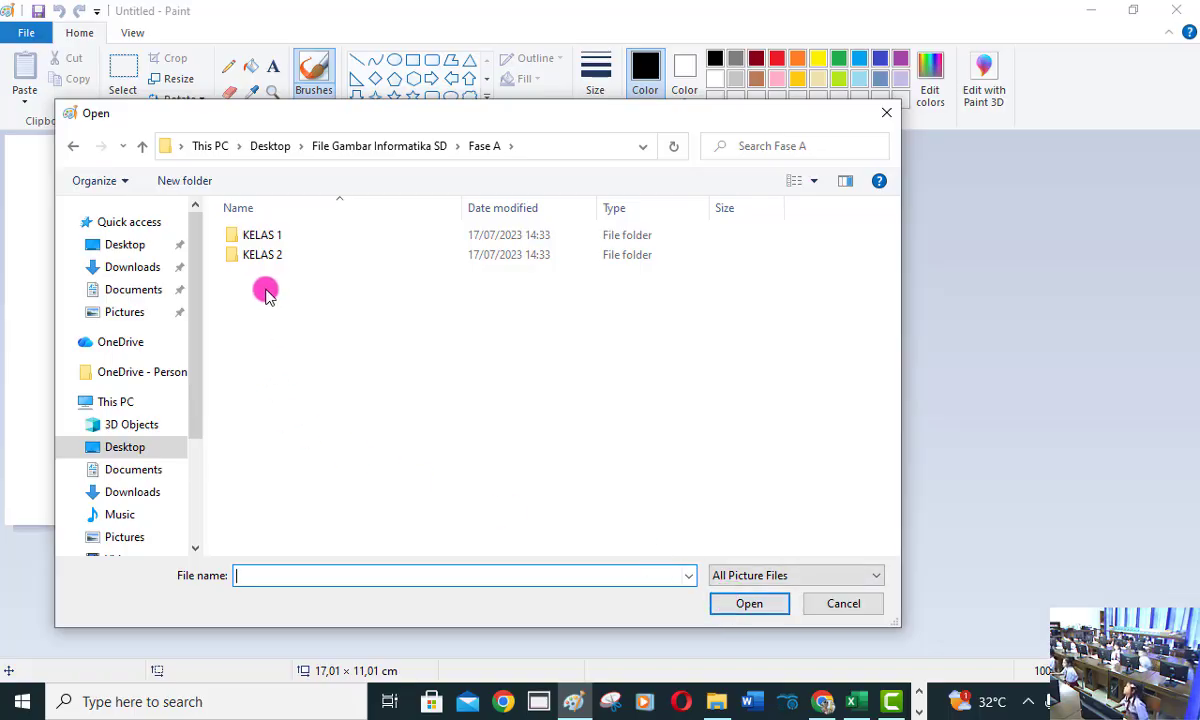
left_click(282, 256)
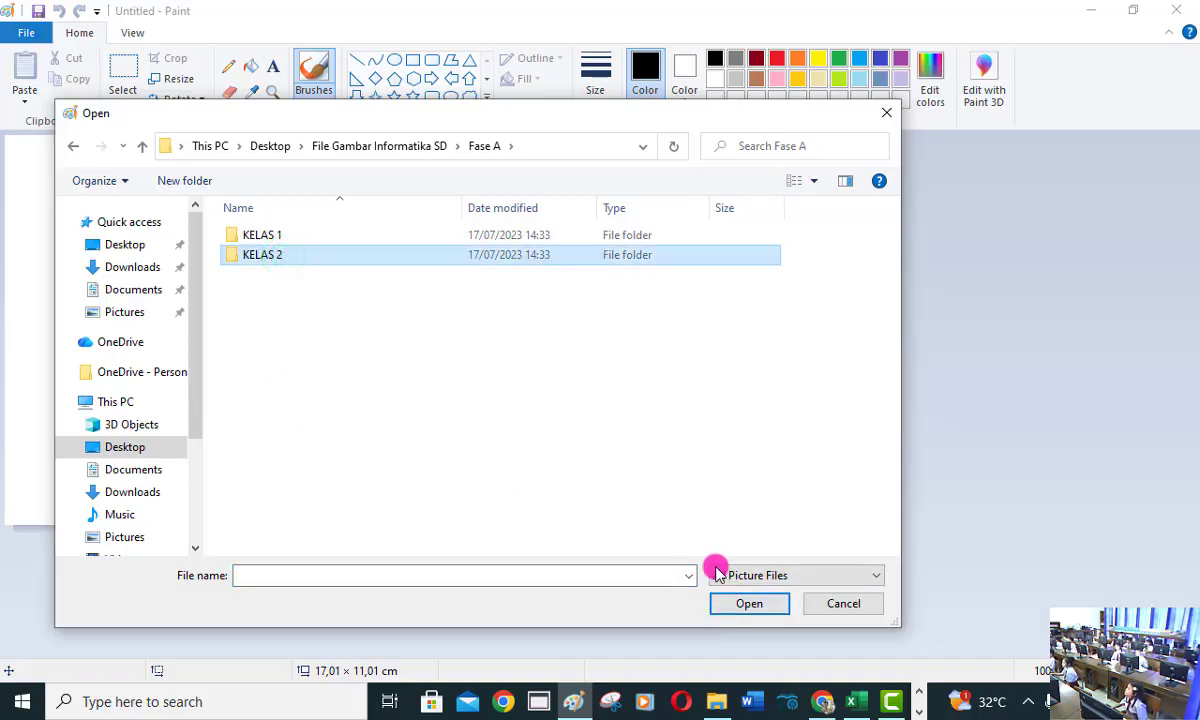
left_click(741, 605)
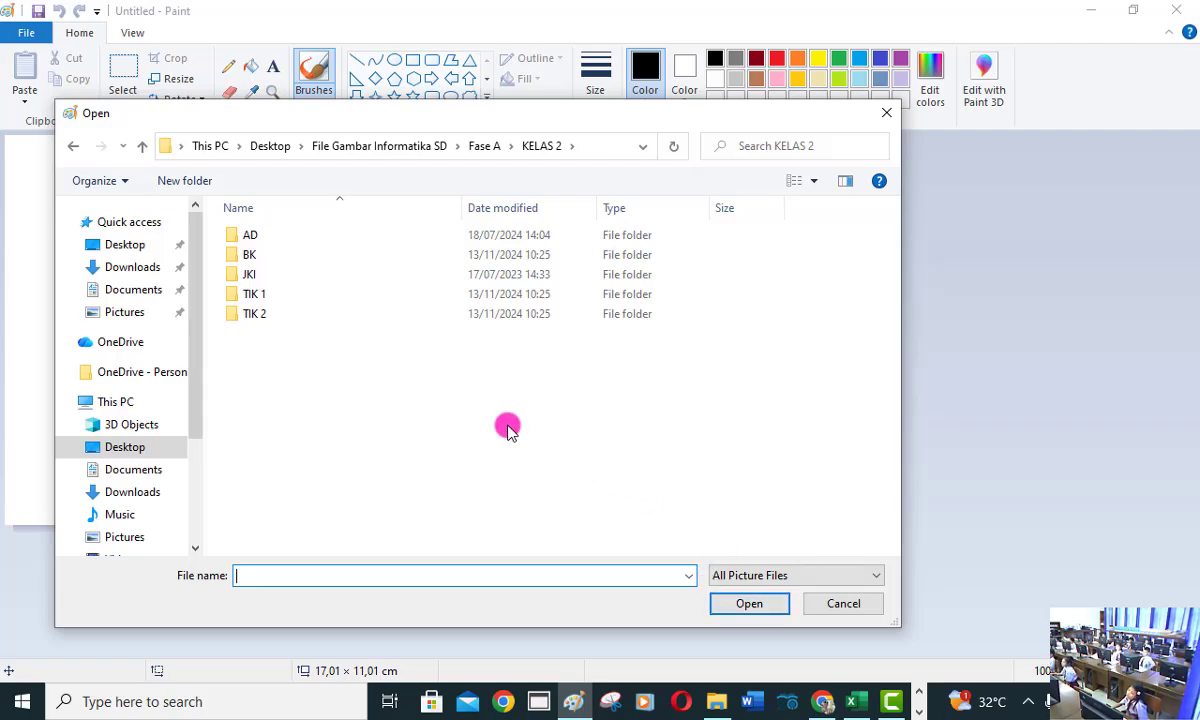
left_click(229, 262)
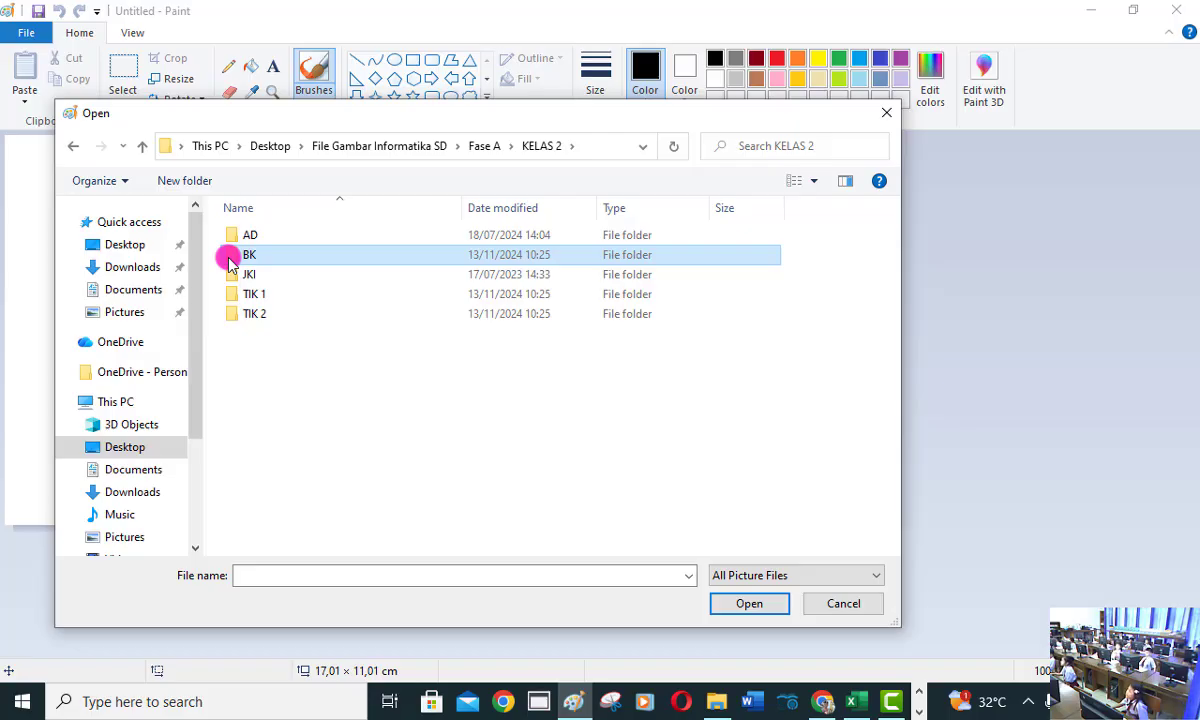
left_click(750, 604)
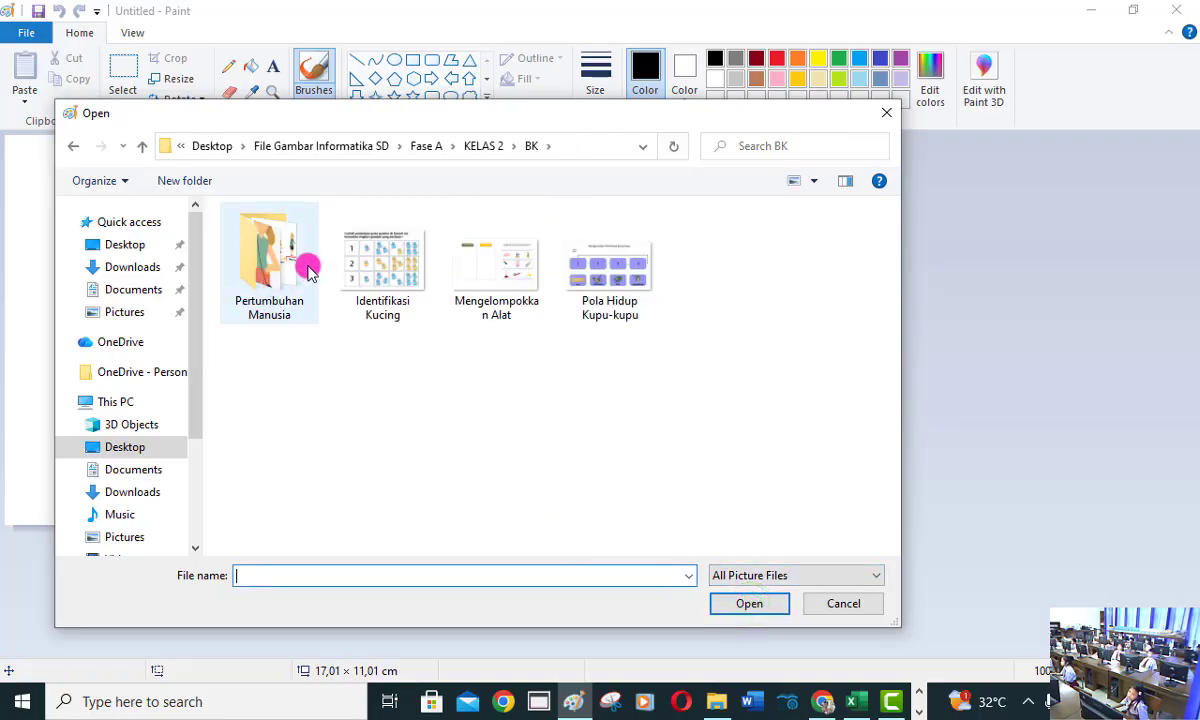
Step: Open the Pertumbuhan Manusia picture from the Pertumbuhan Manusia folder
left_click(265, 255)
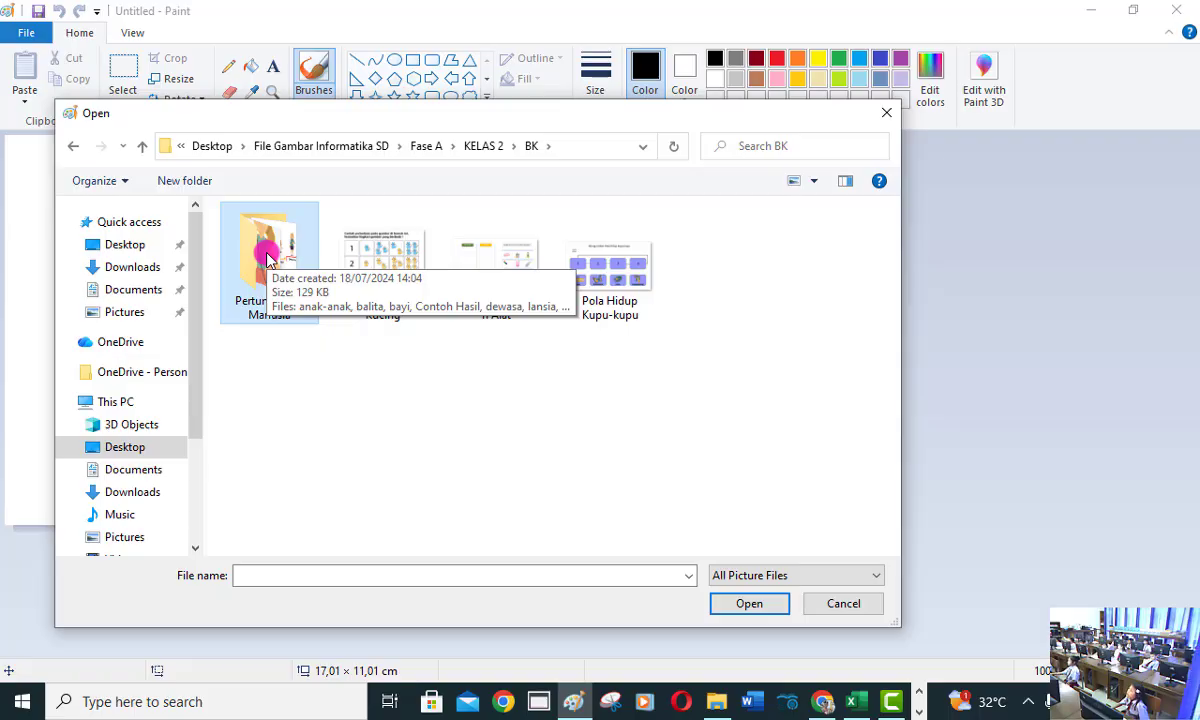
left_click(737, 602)
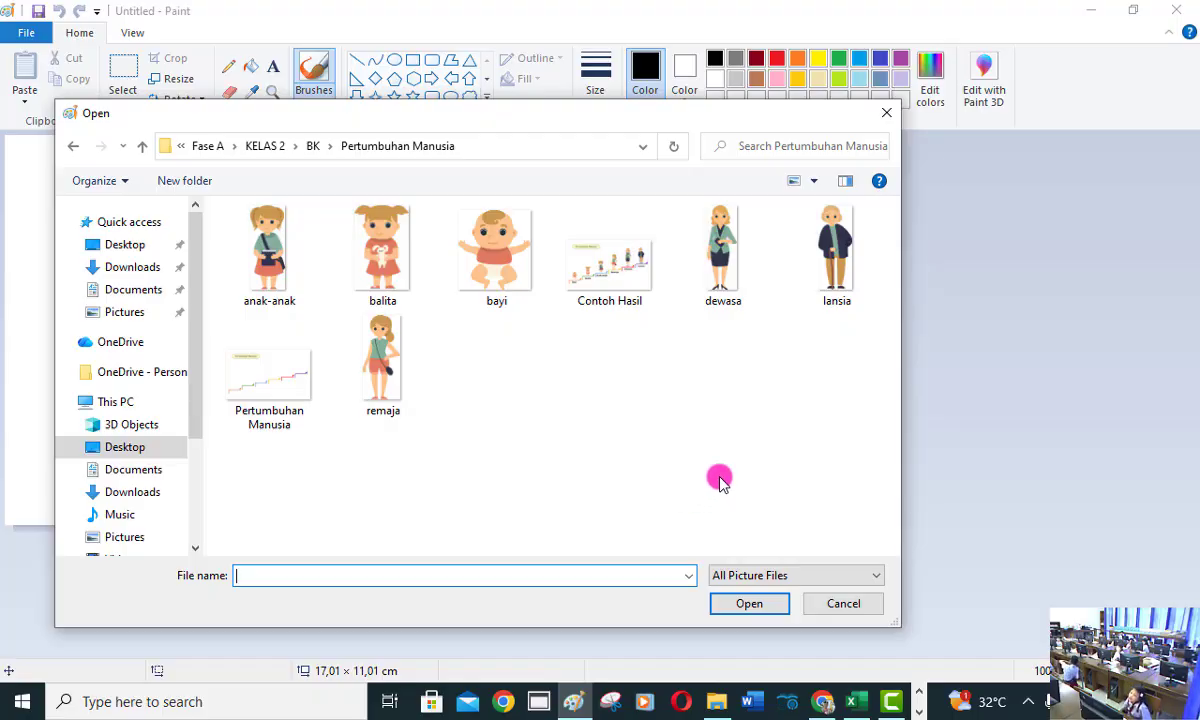
left_click(286, 398)
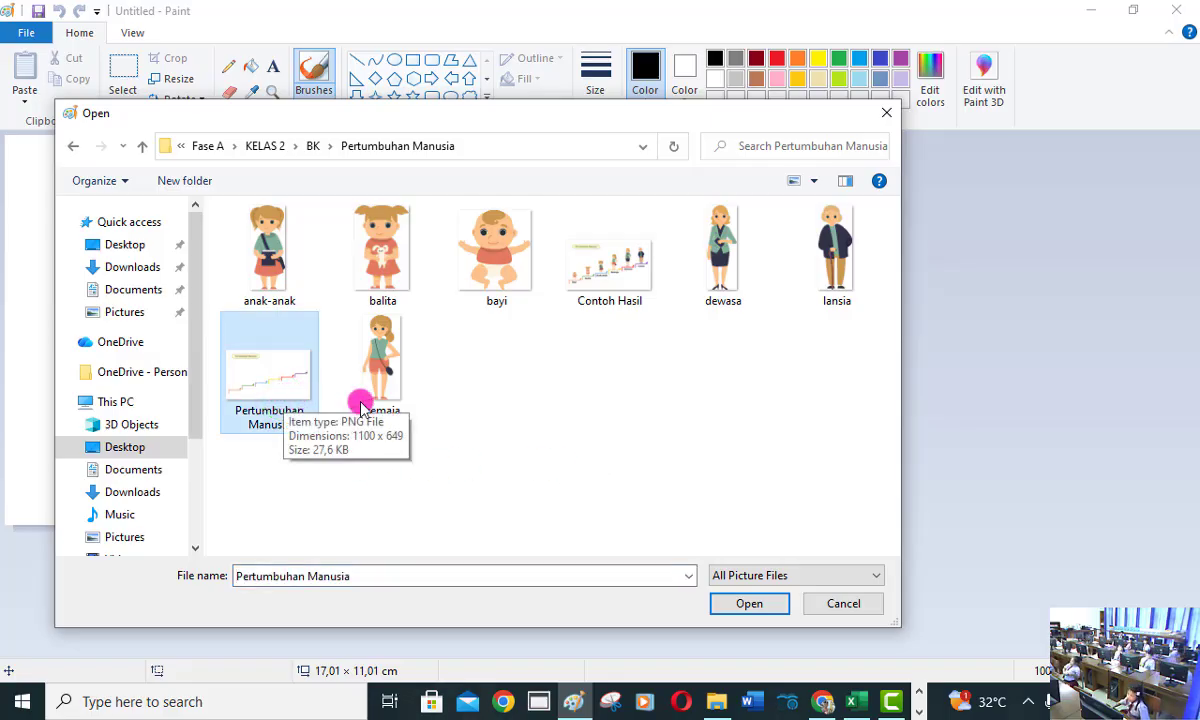
key("Return")
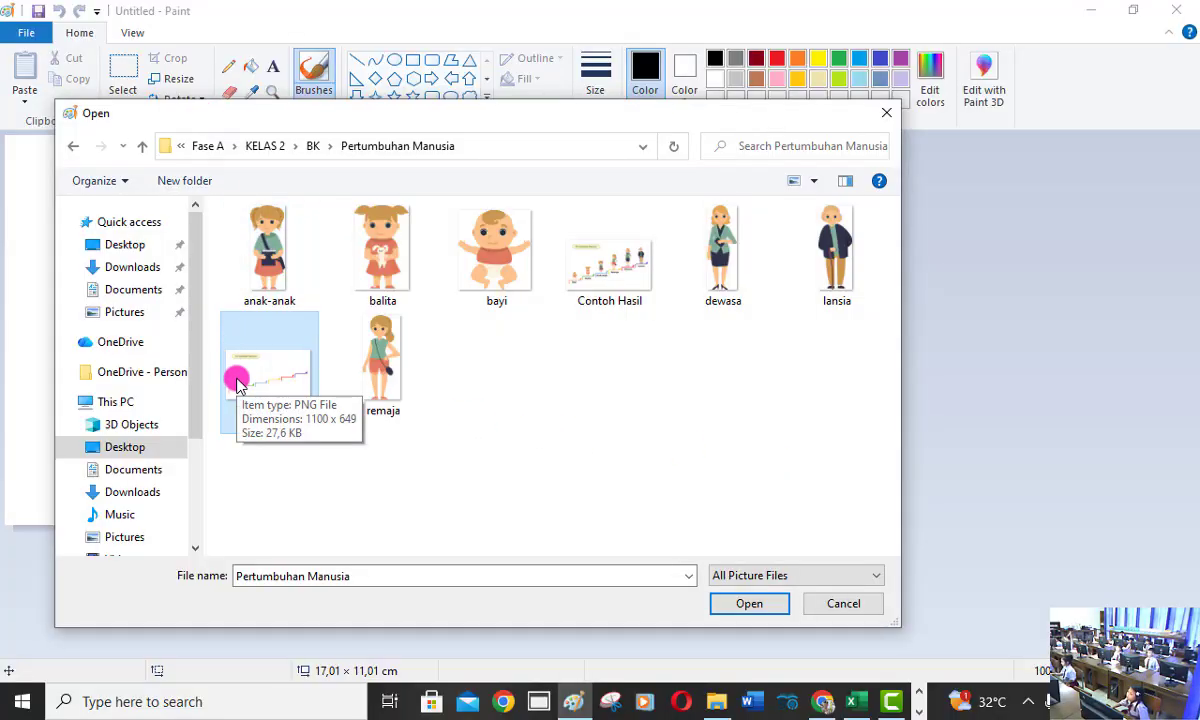
left_click(776, 606)
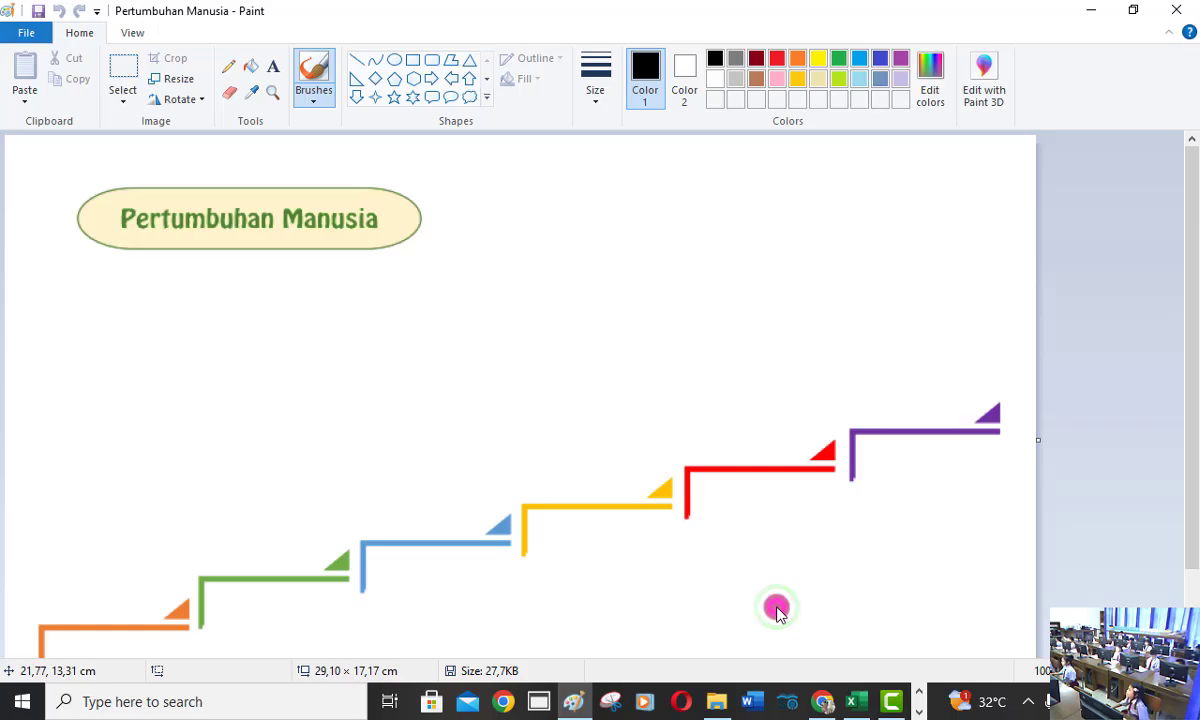
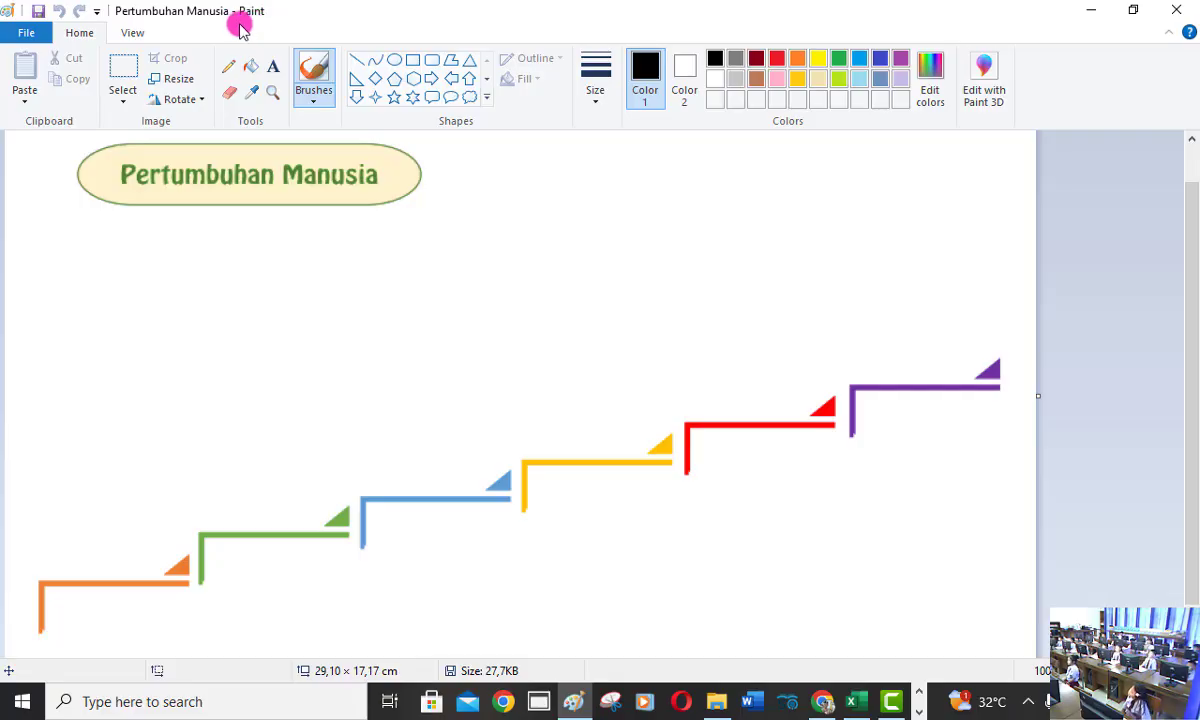
Step: Begin saving the picture as a PNG copy and browse to the 2526 folder on Local Disk (E:)
left_click(27, 34)
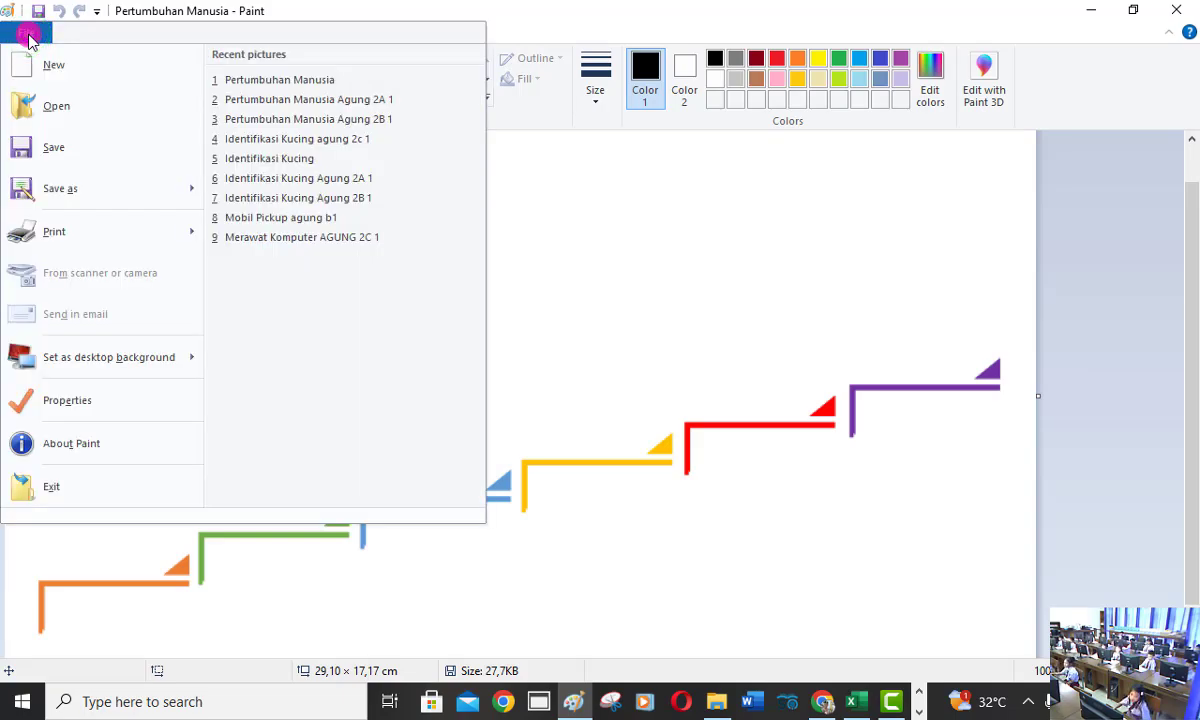
mouse_move(50, 192)
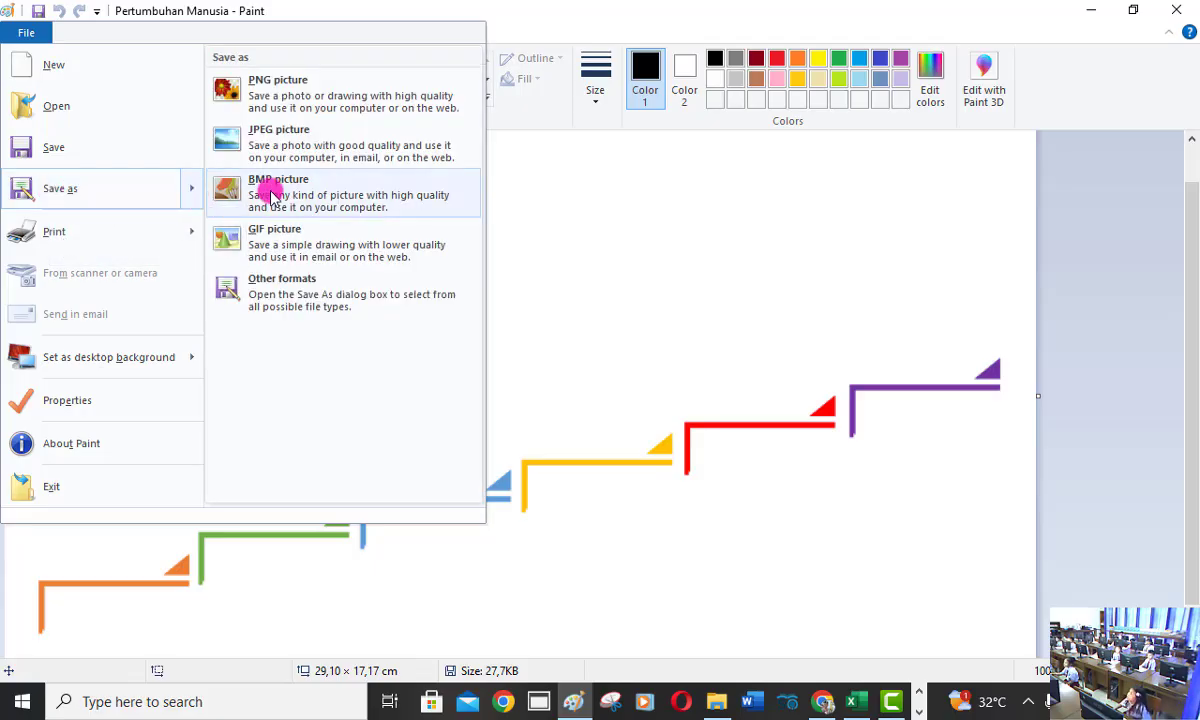
left_click(333, 88)
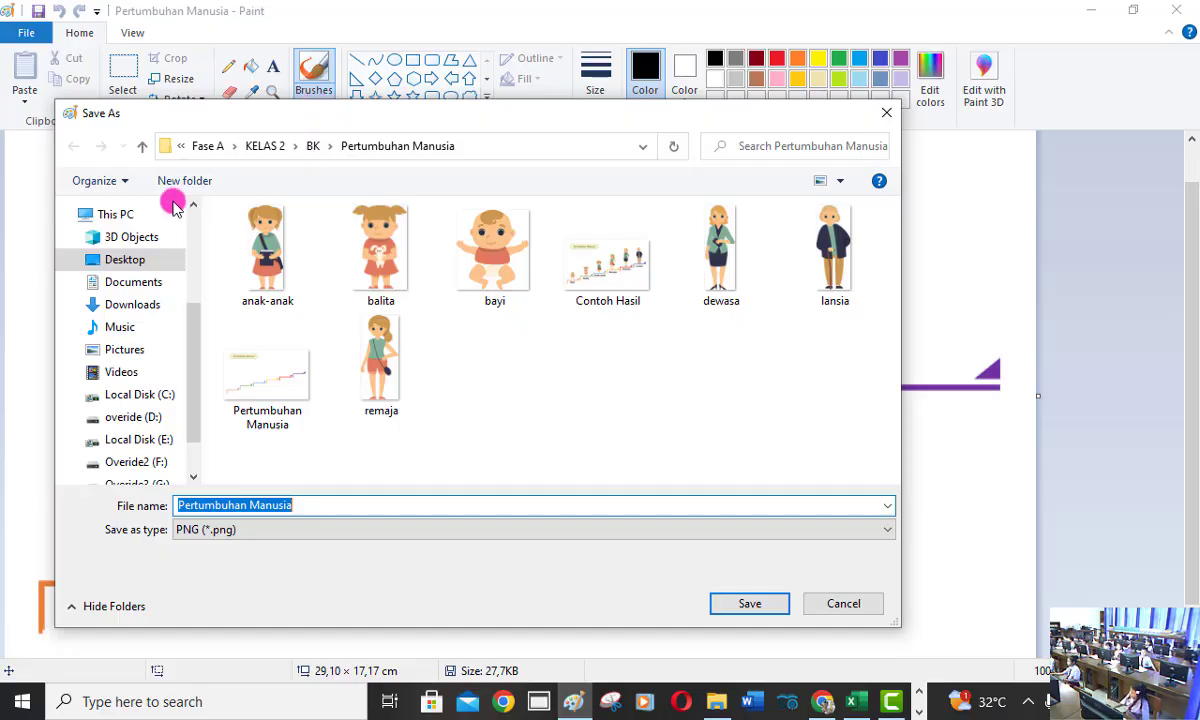
left_click(135, 213)
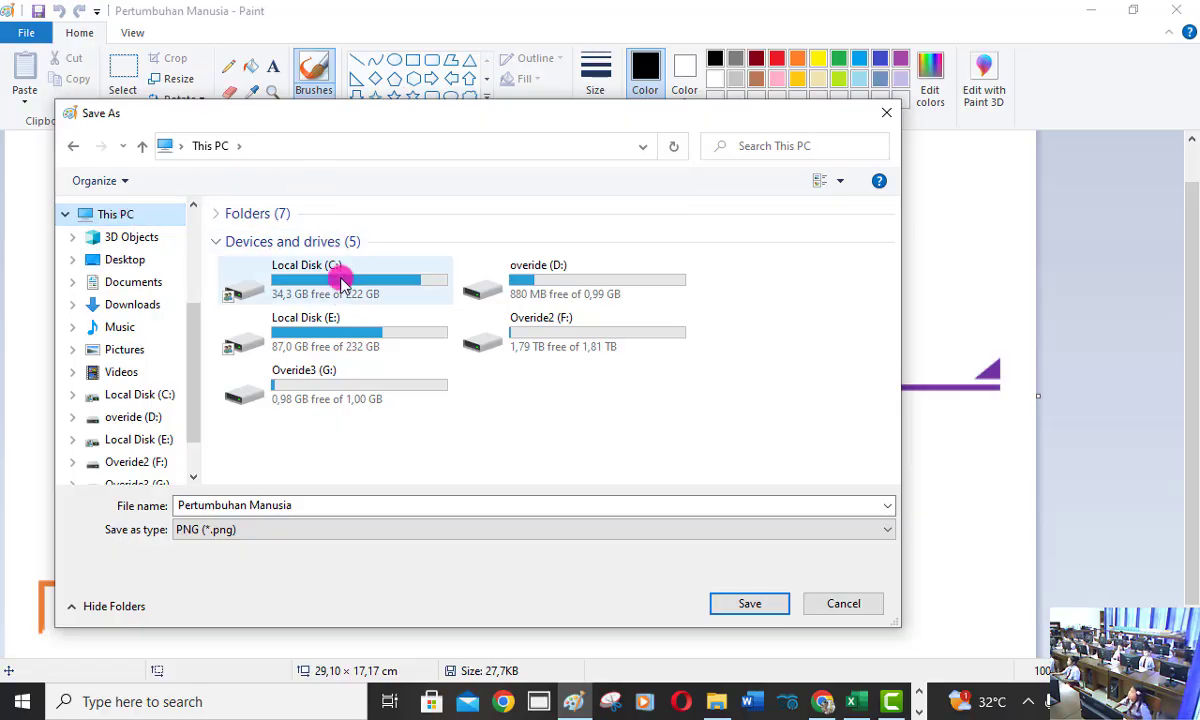
left_click(348, 324)
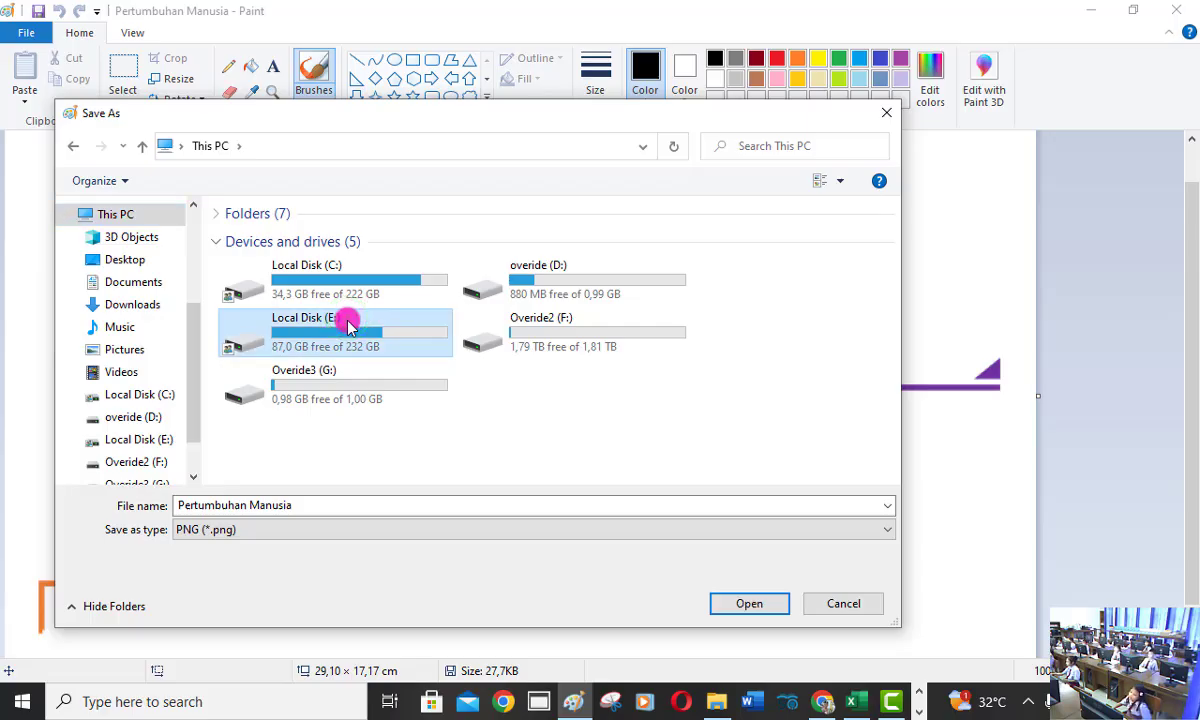
left_click(750, 597)
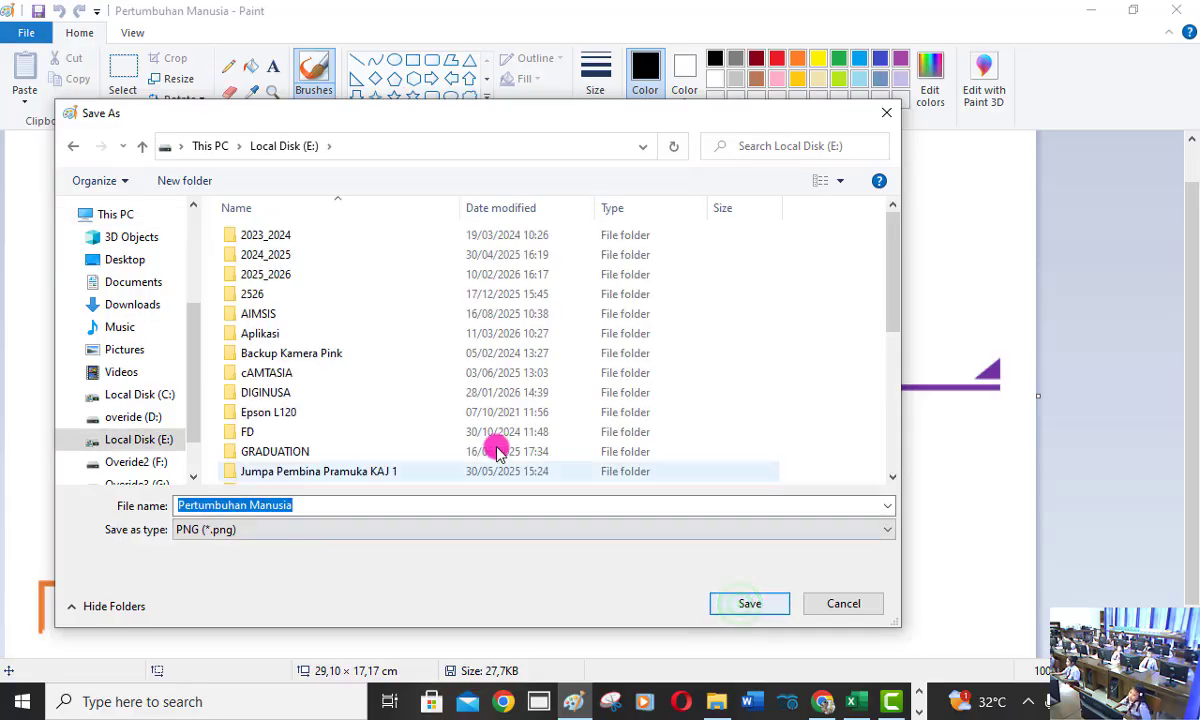
left_click(300, 294)
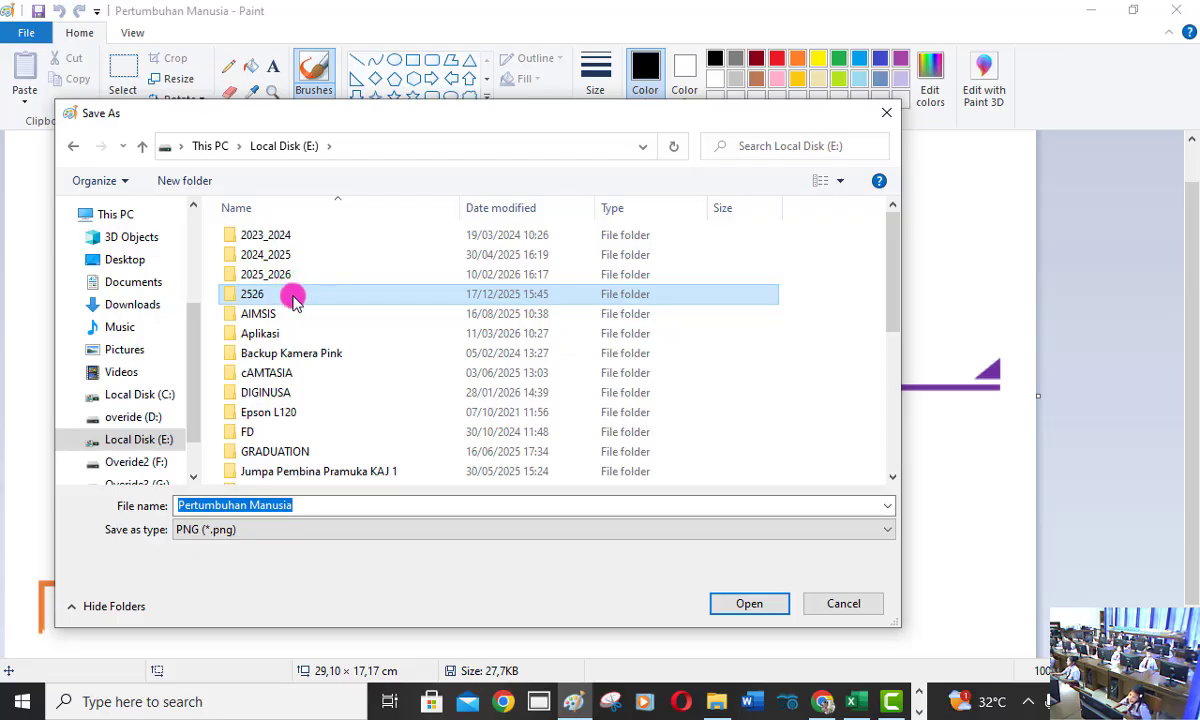
left_click(716, 604)
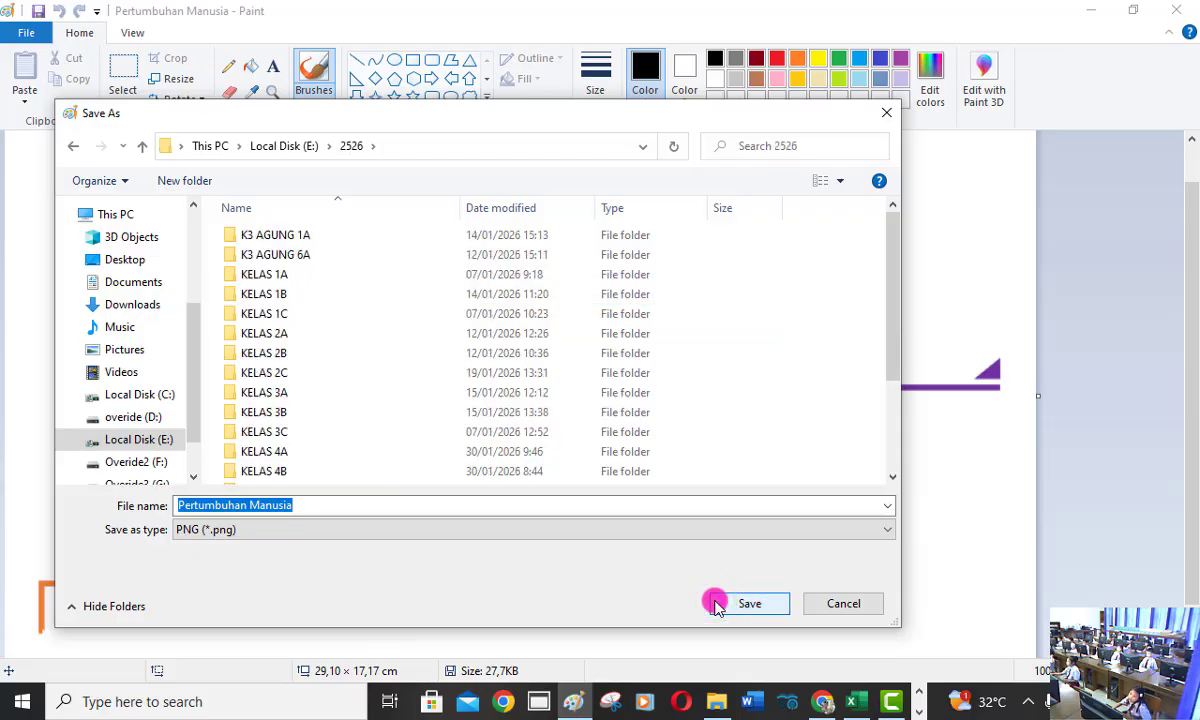
Step: Choose the SEMESTER 2 folder inside KELAS 2C as the save location
left_click(295, 377)
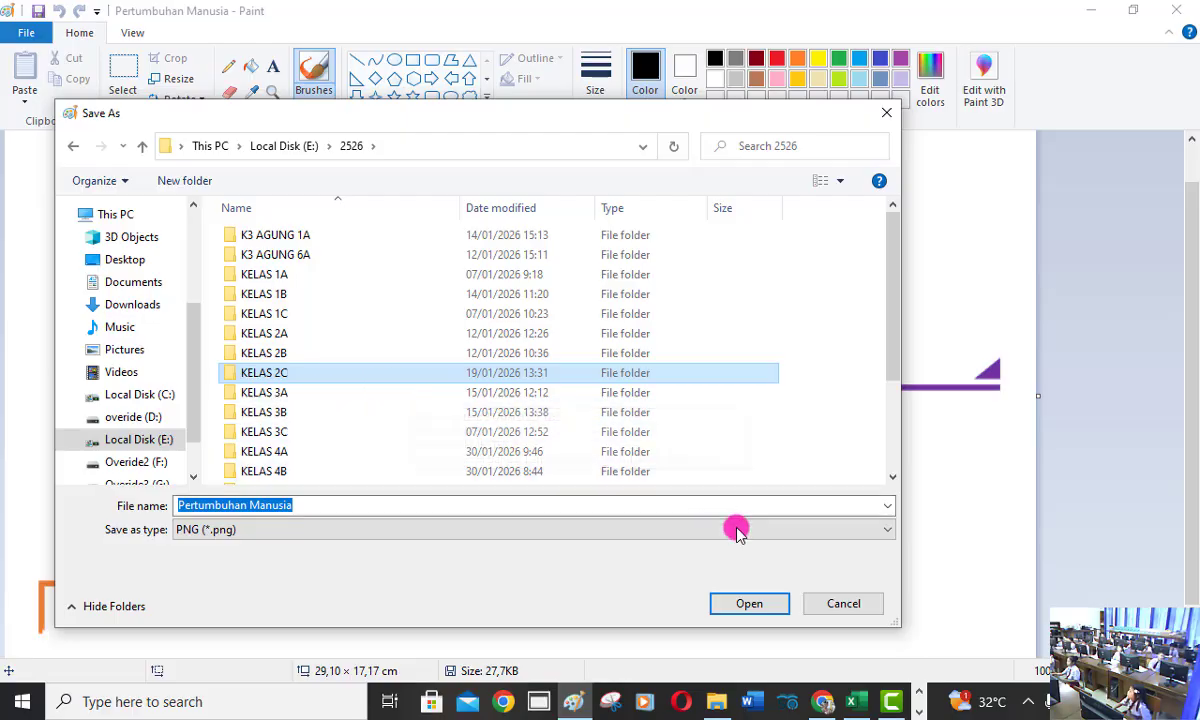
left_click(779, 608)
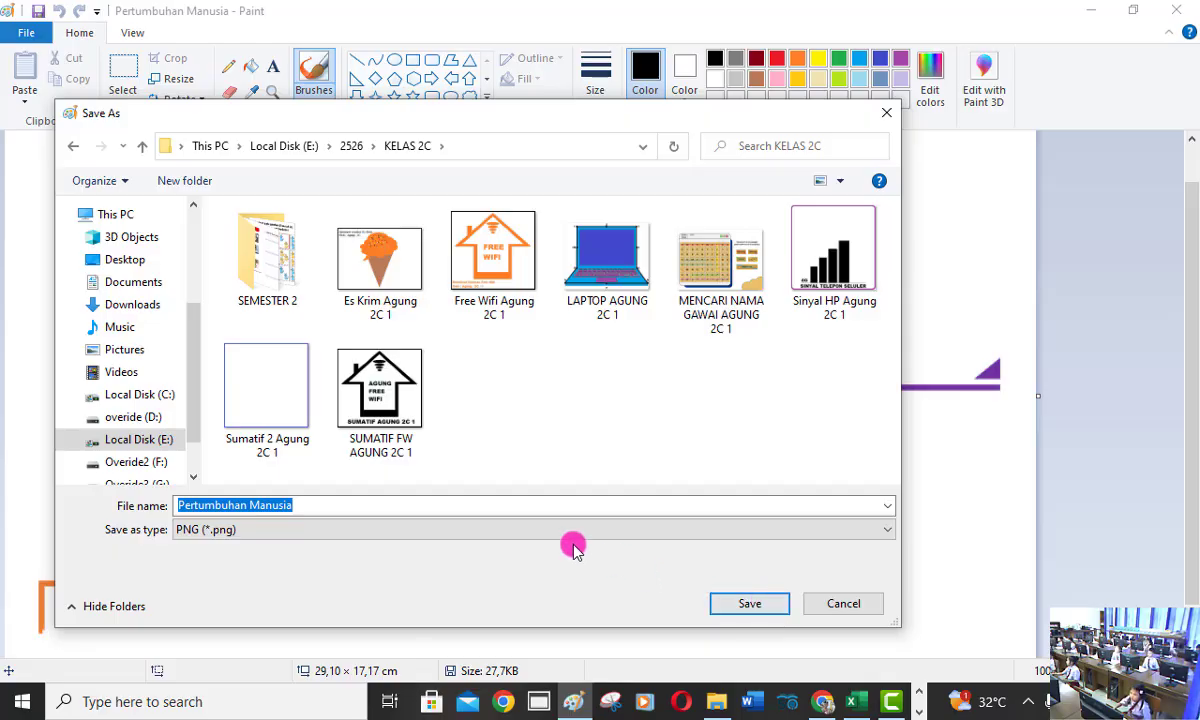
left_click(282, 252)
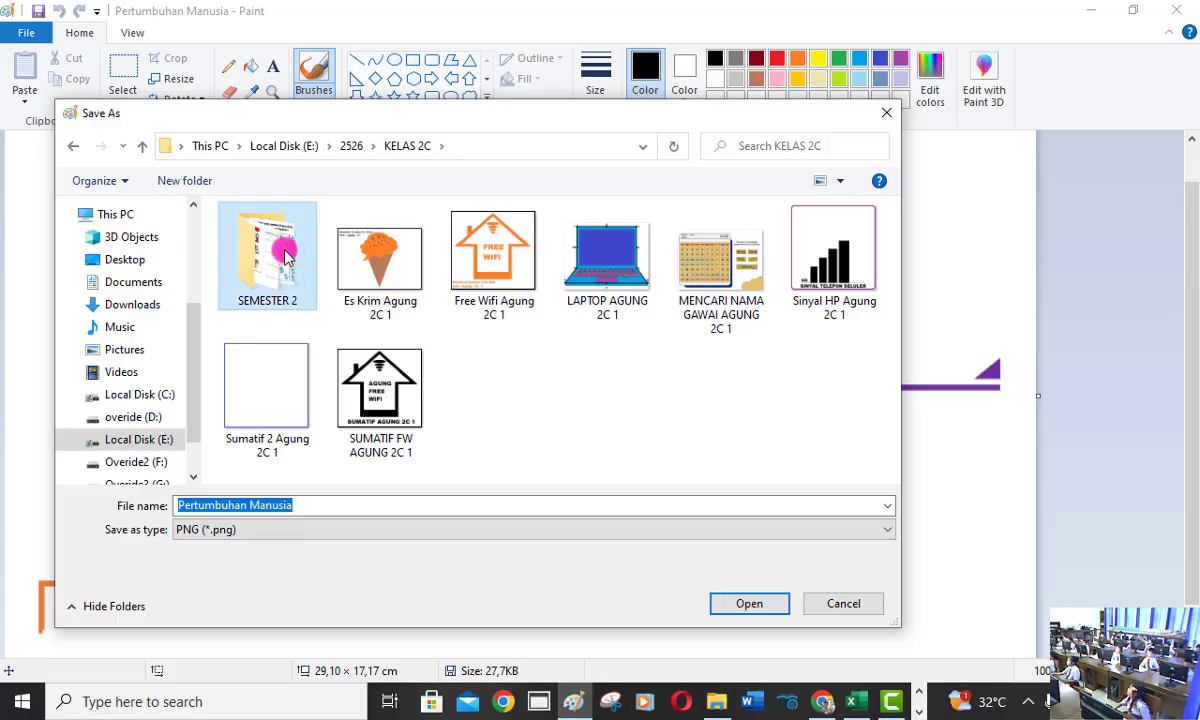
left_click(760, 606)
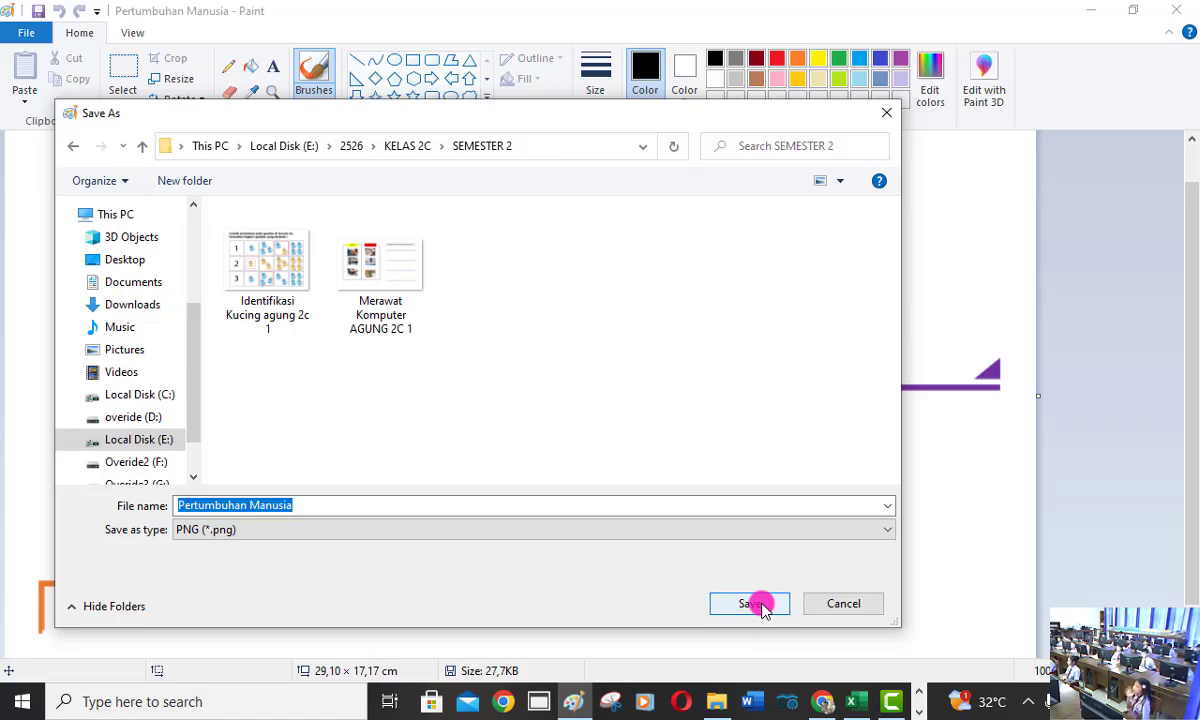
Step: Save the PNG copy as Pertumbuhan Manusia followed by the pupil's name and 2C 1, accepting the loss of transparency
left_click(298, 505)
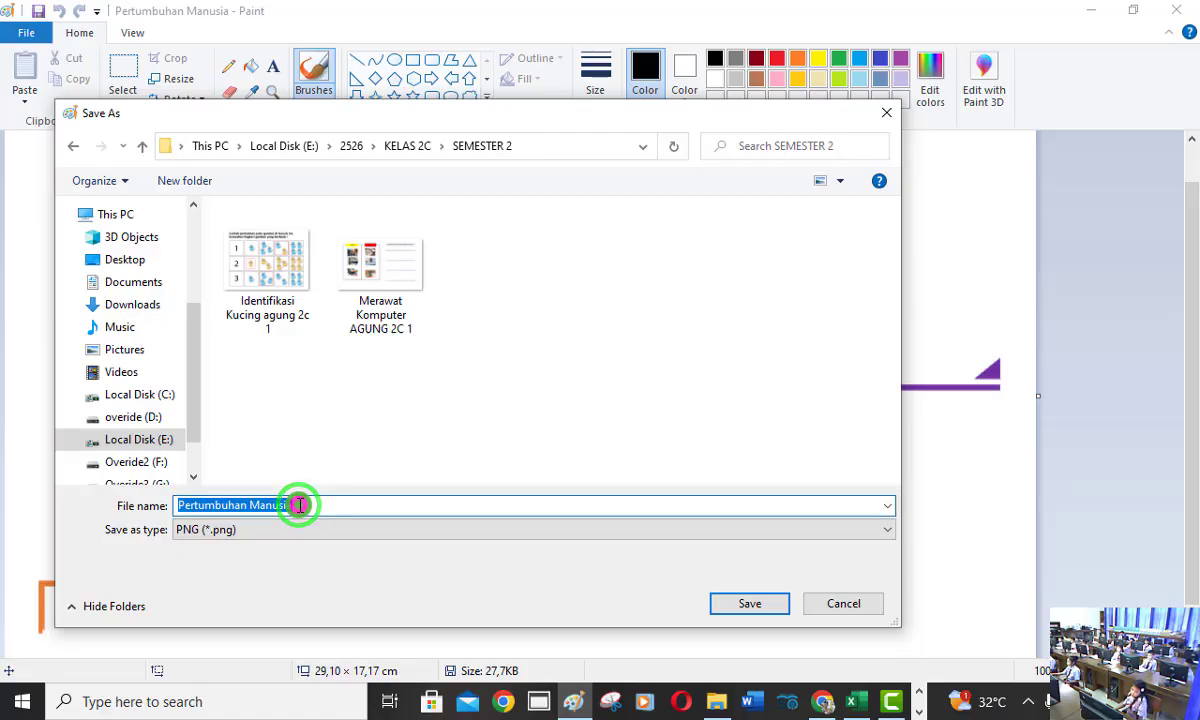
left_click(316, 508)
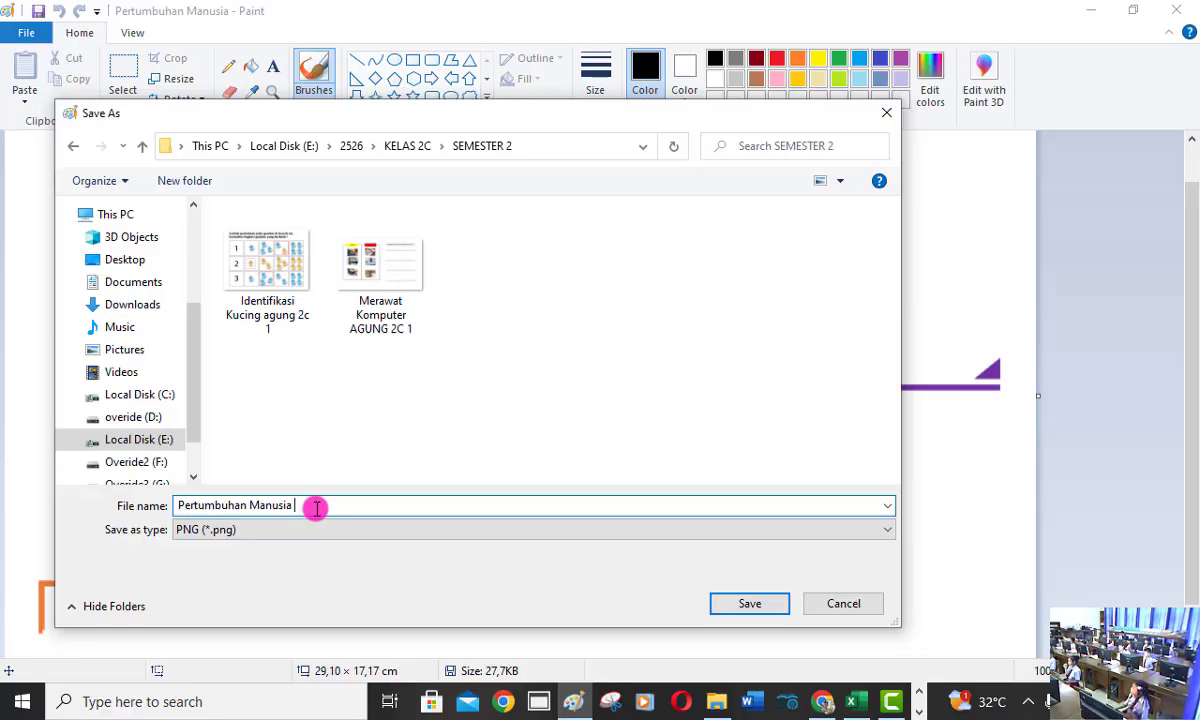
type("Agu")
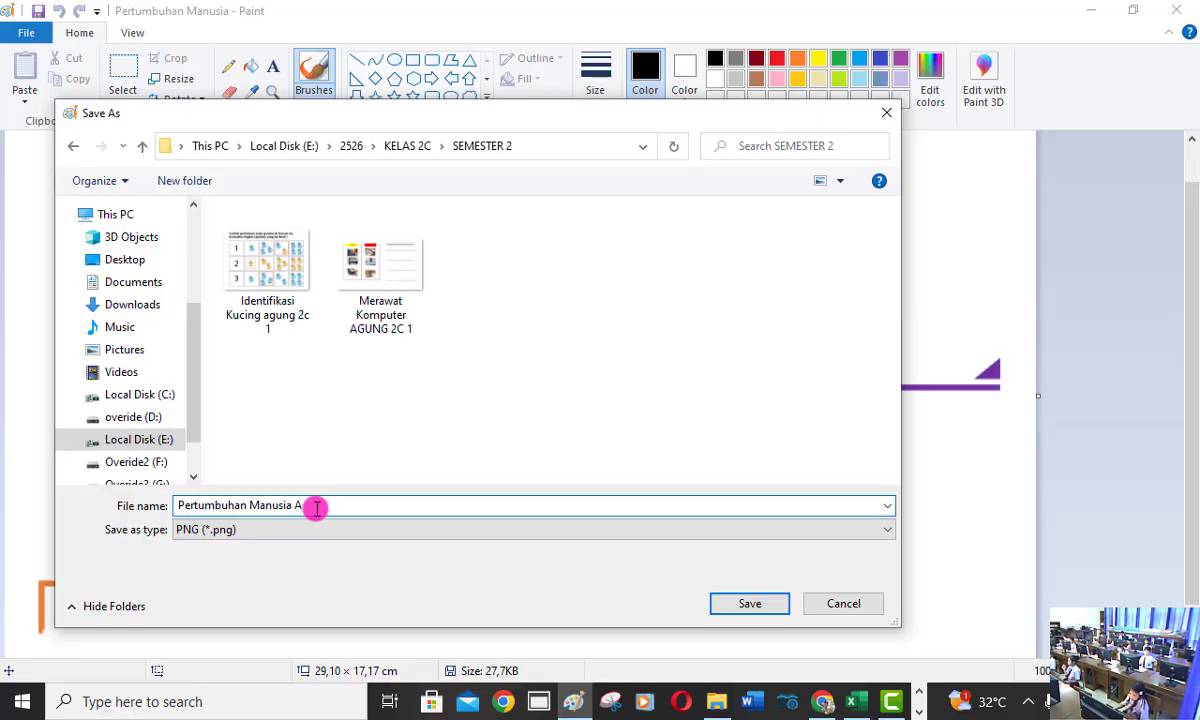
type("ng")
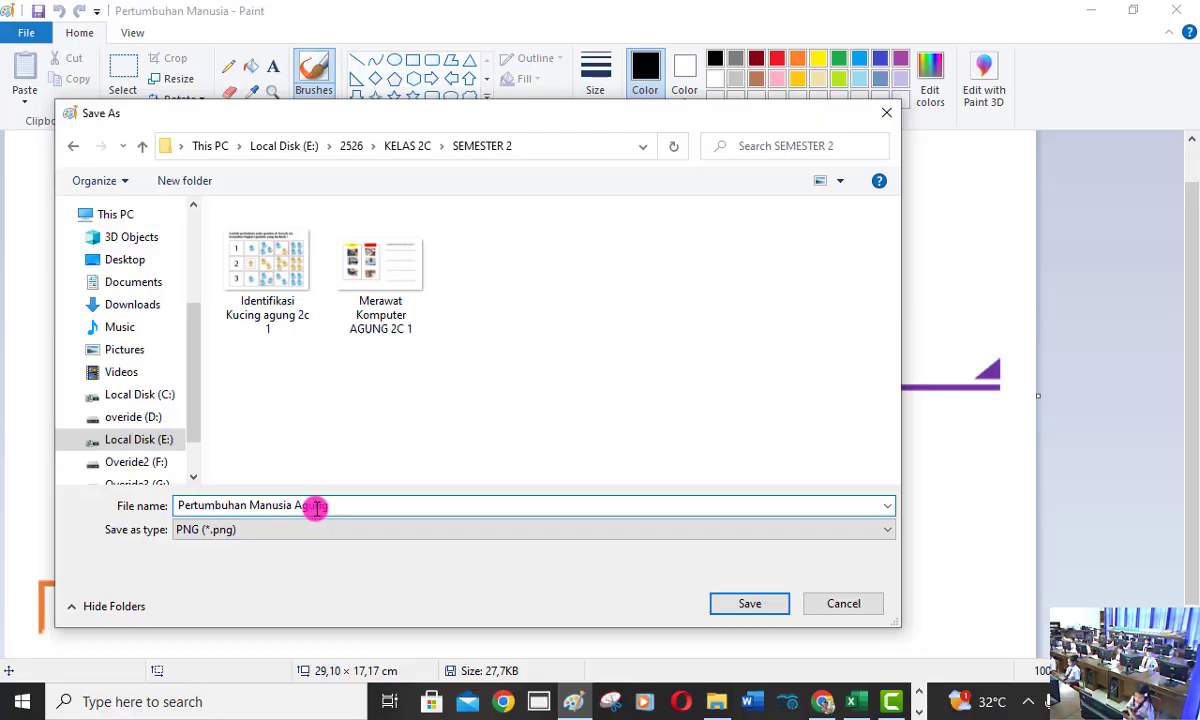
type(" 2")
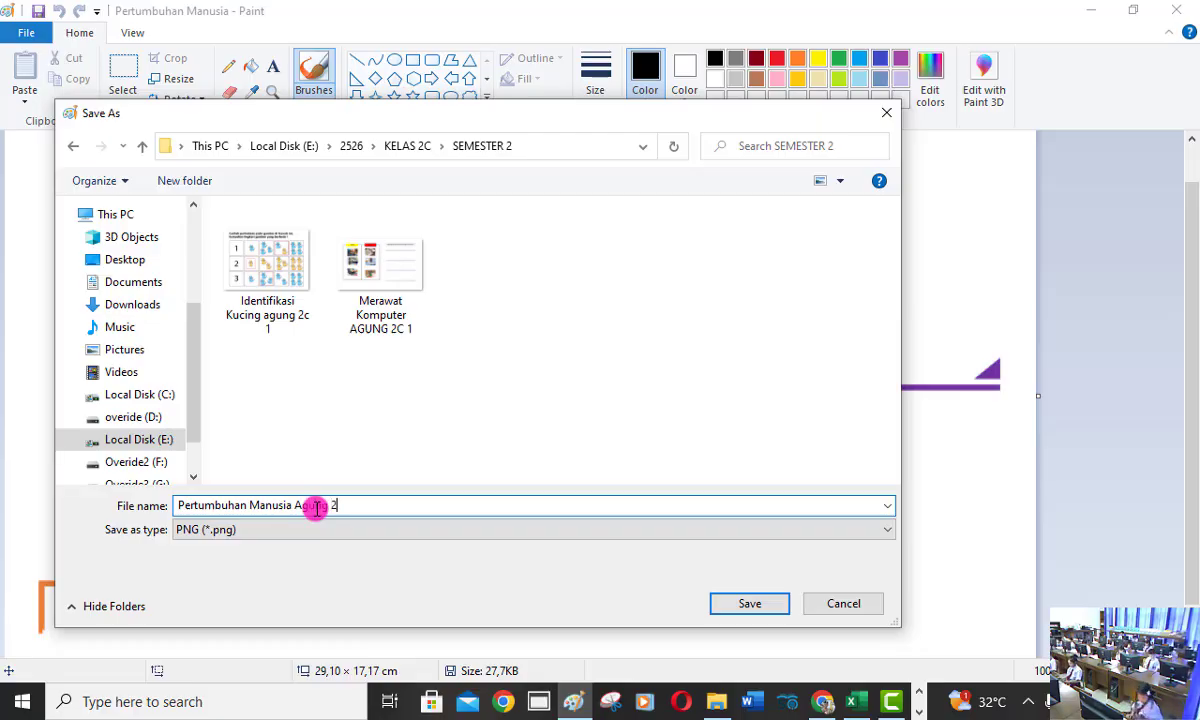
type("C")
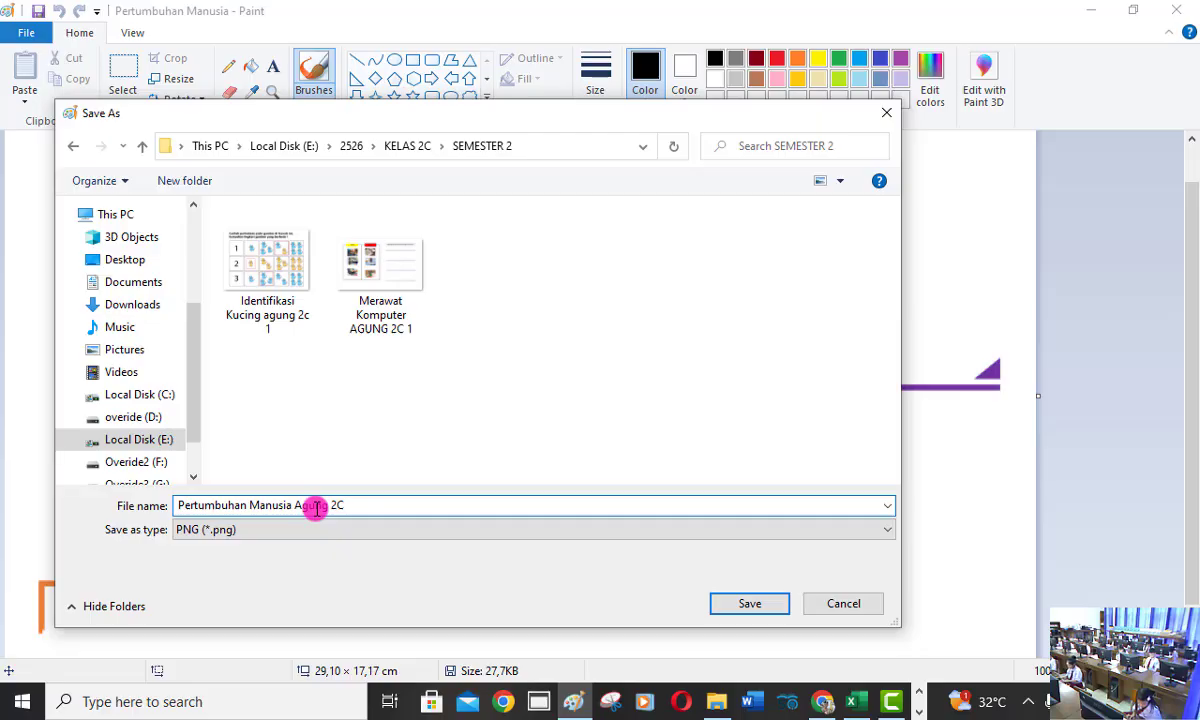
type(" 1")
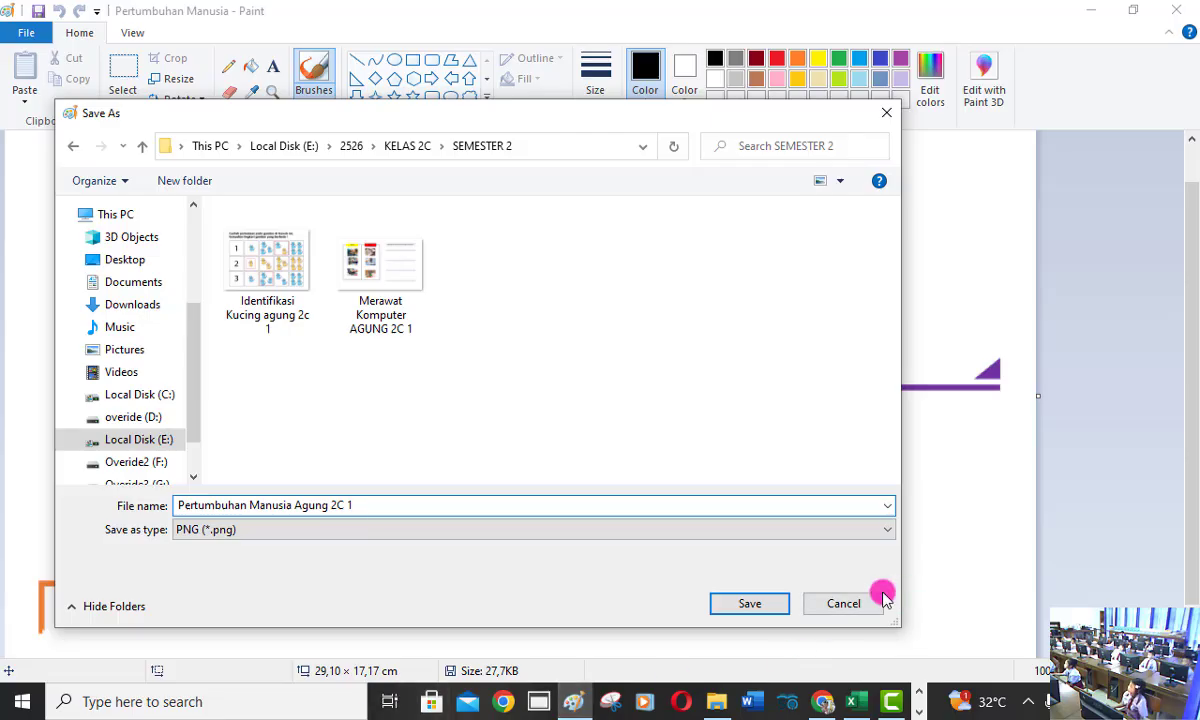
left_click(766, 604)
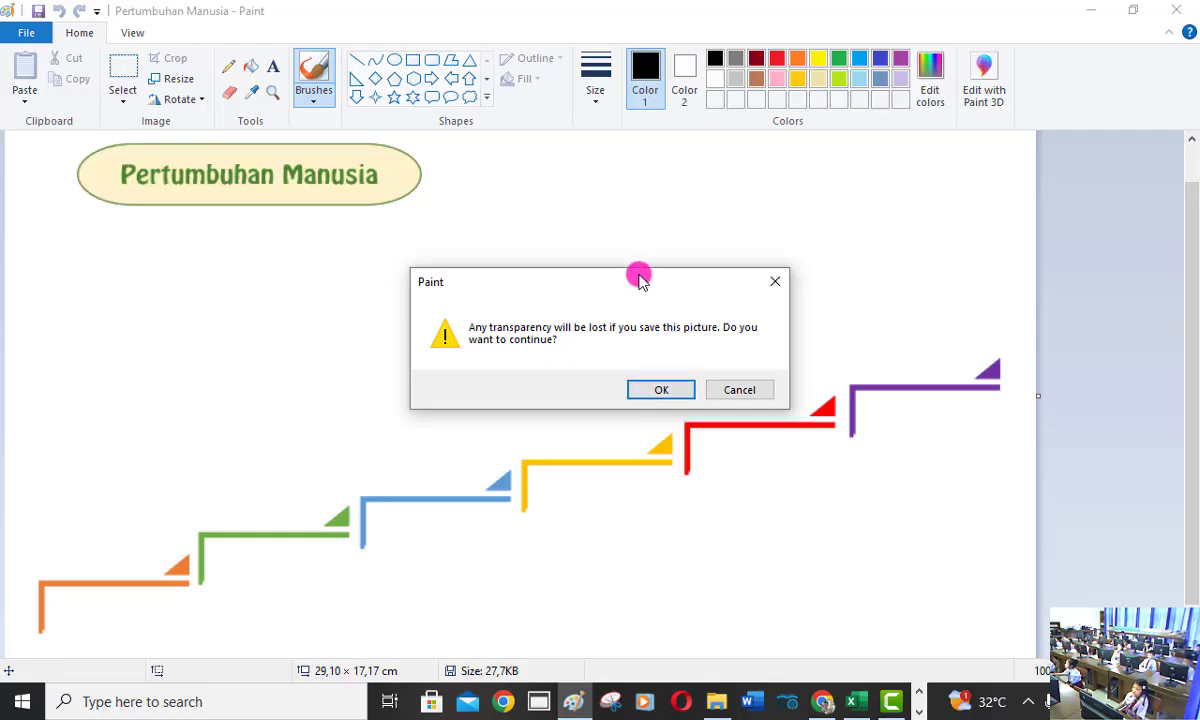
left_click(636, 388)
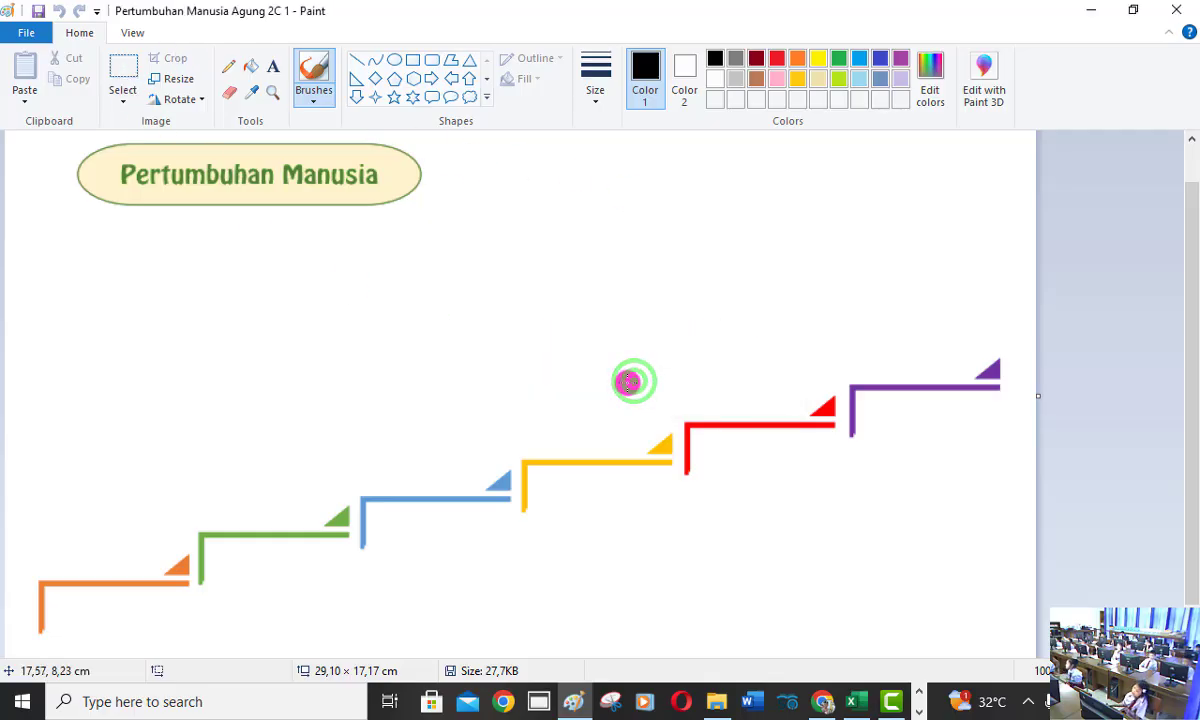
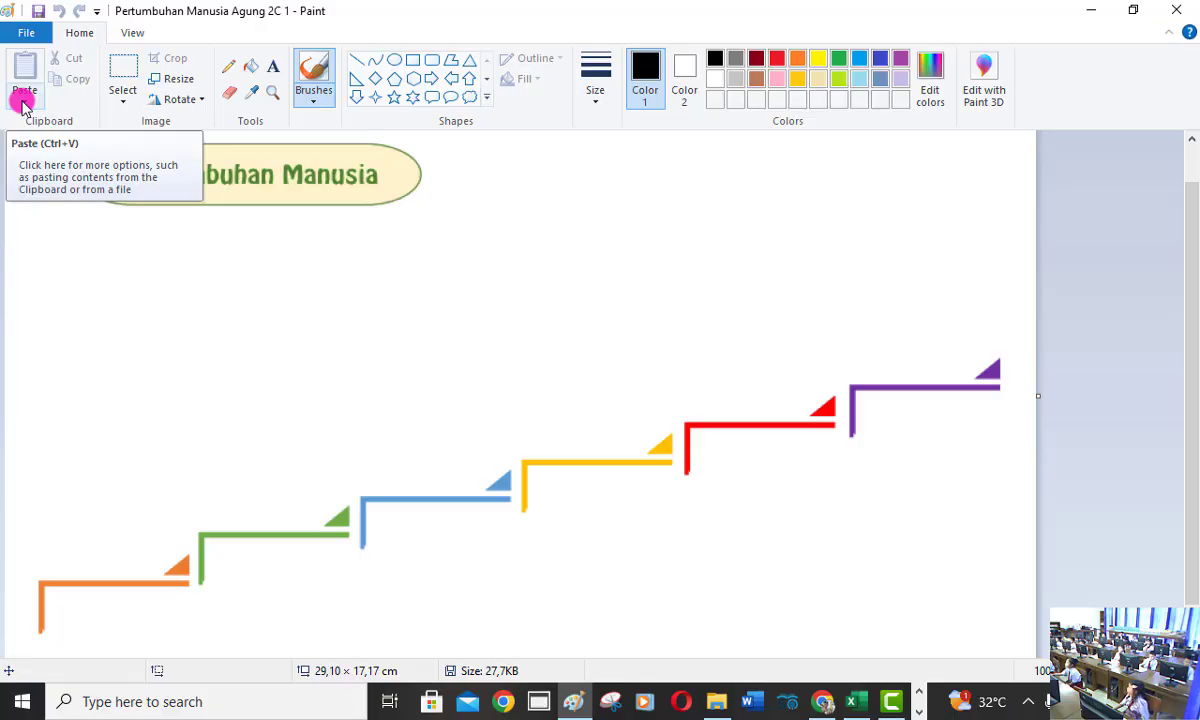
Step: Start pasting a picture from file and browse from the Desktop through File Gambar Informatika SD, Fase A and KELAS 2 into BK
left_click(24, 104)
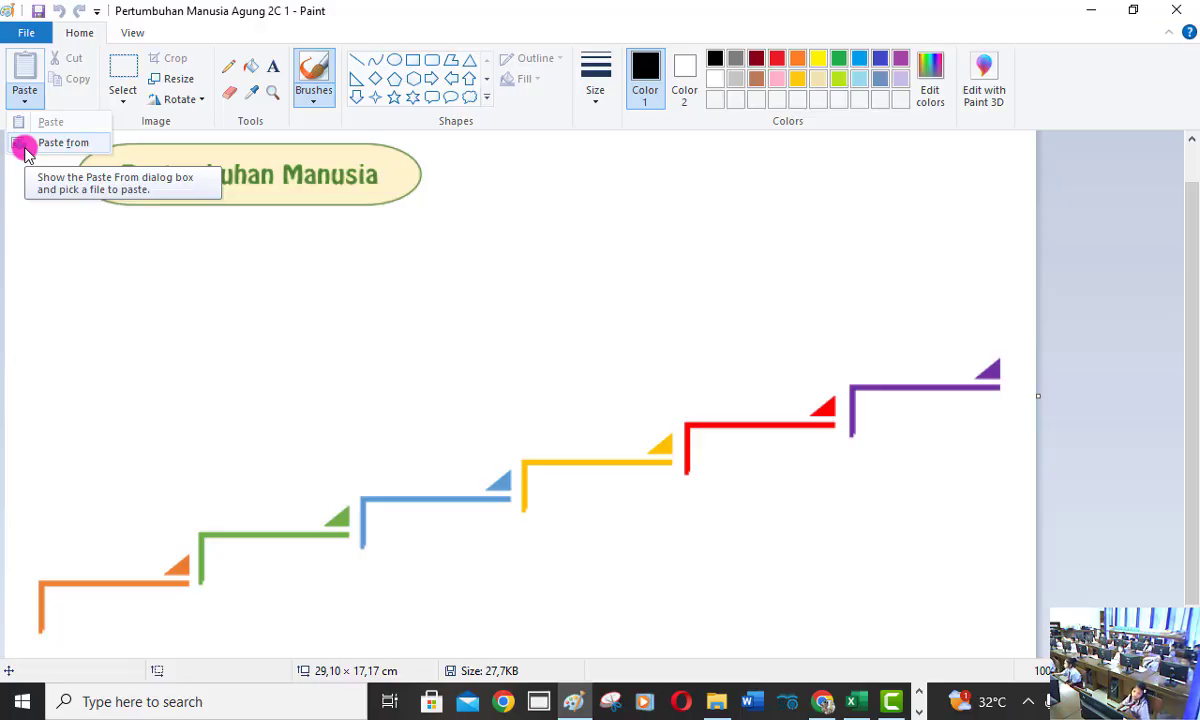
left_click(25, 148)
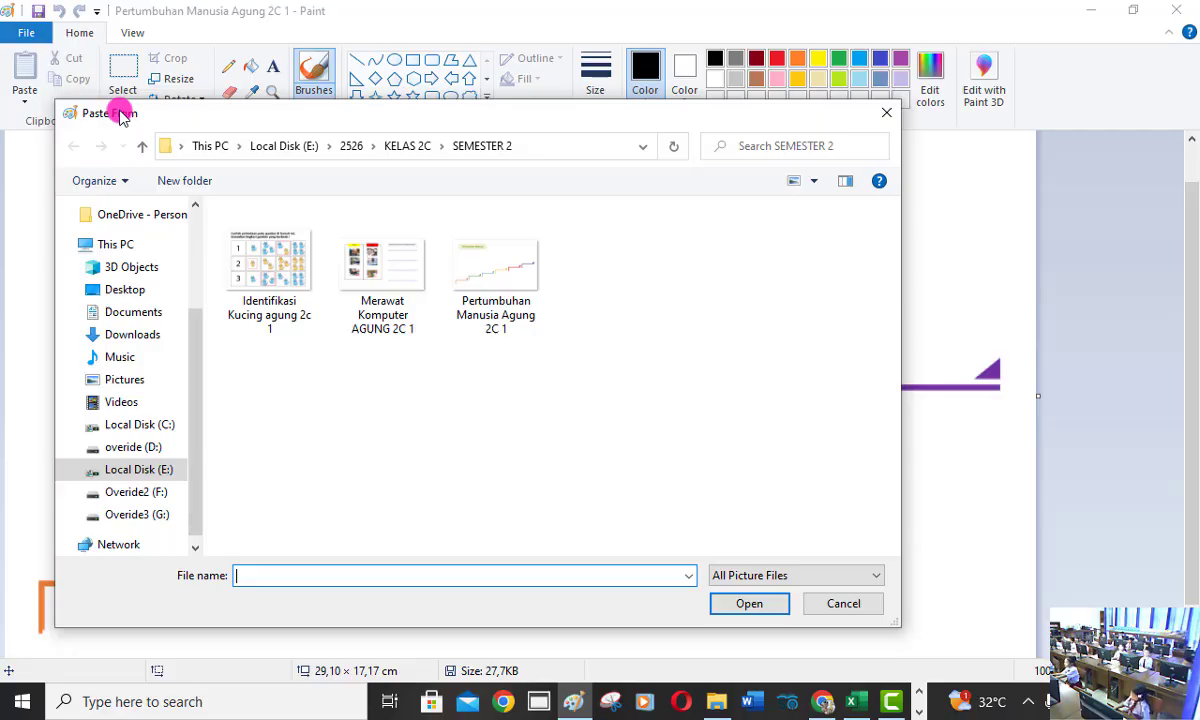
left_click(120, 296)
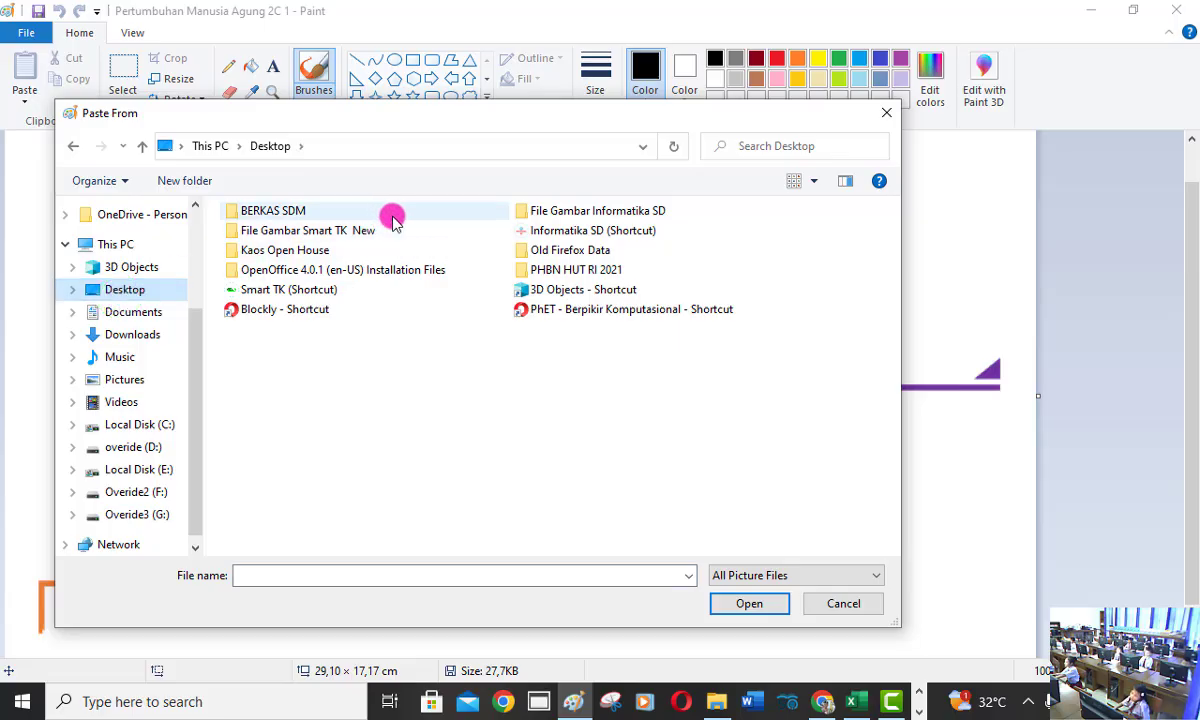
left_click(521, 211)
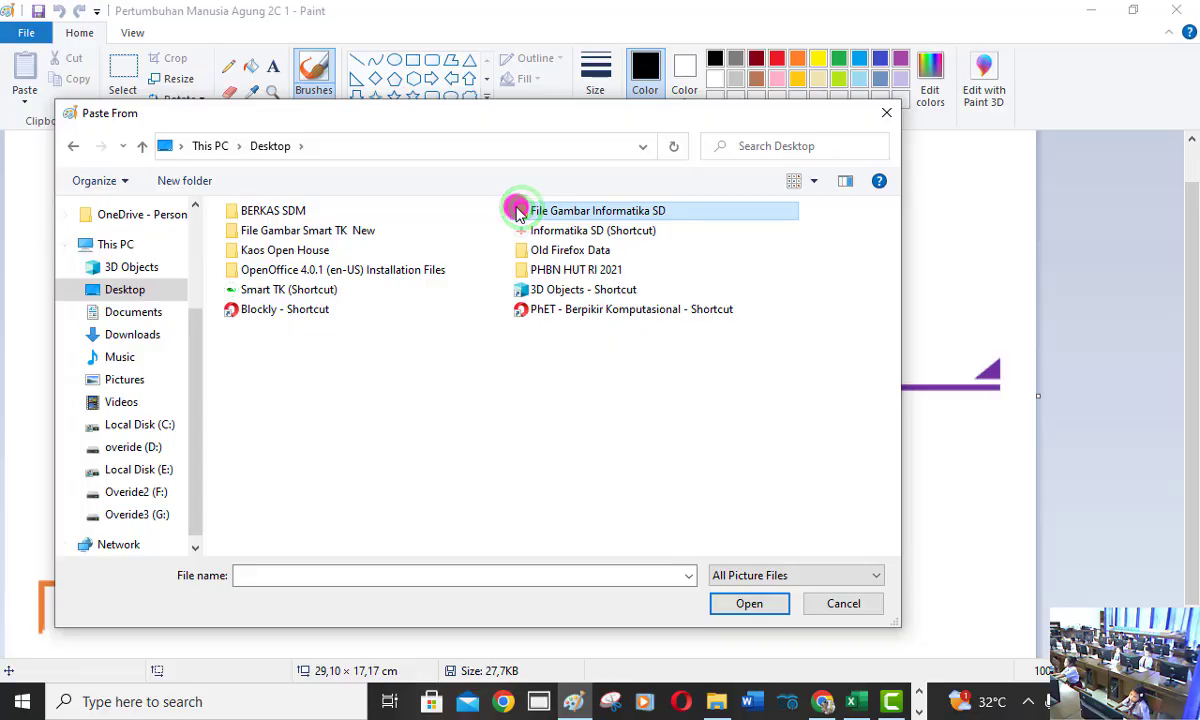
left_click(782, 610)
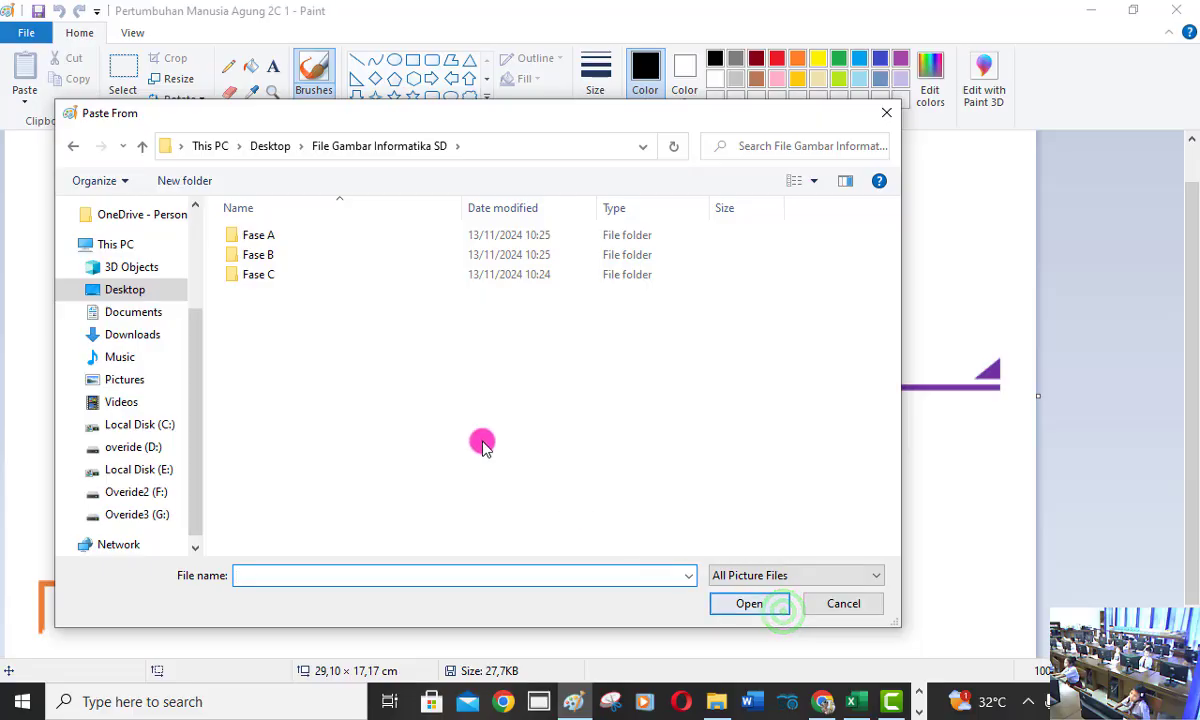
left_click(315, 236)
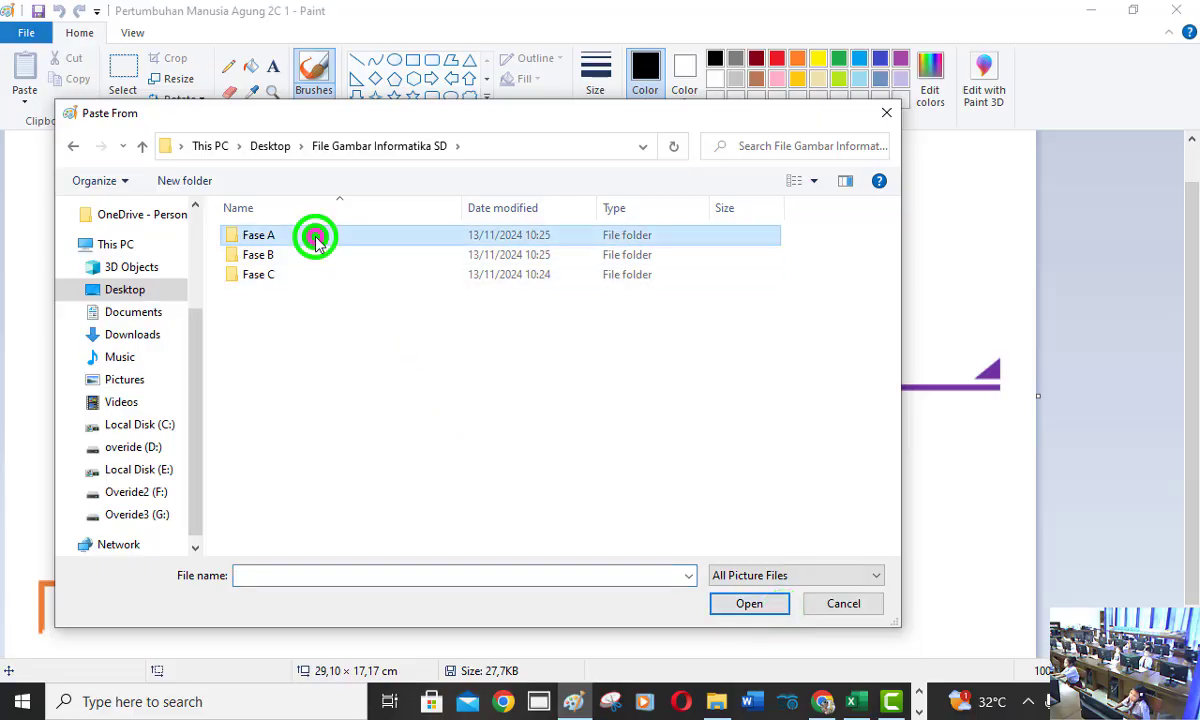
left_click(745, 608)
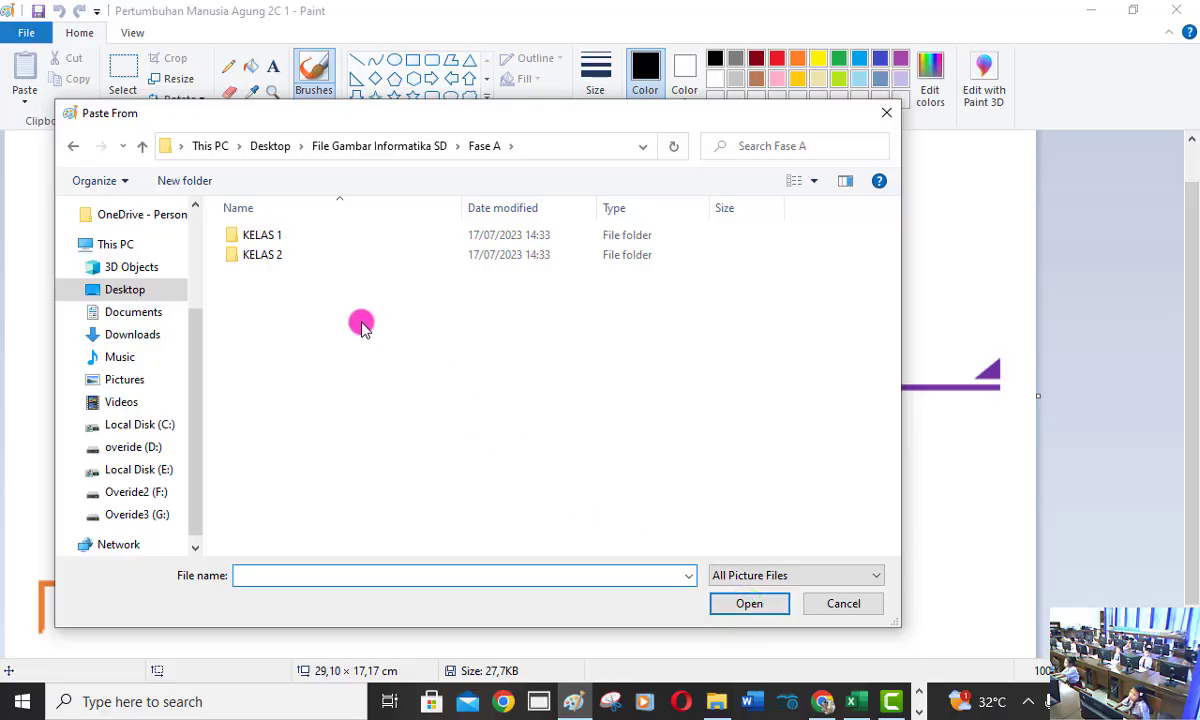
left_click(288, 258)
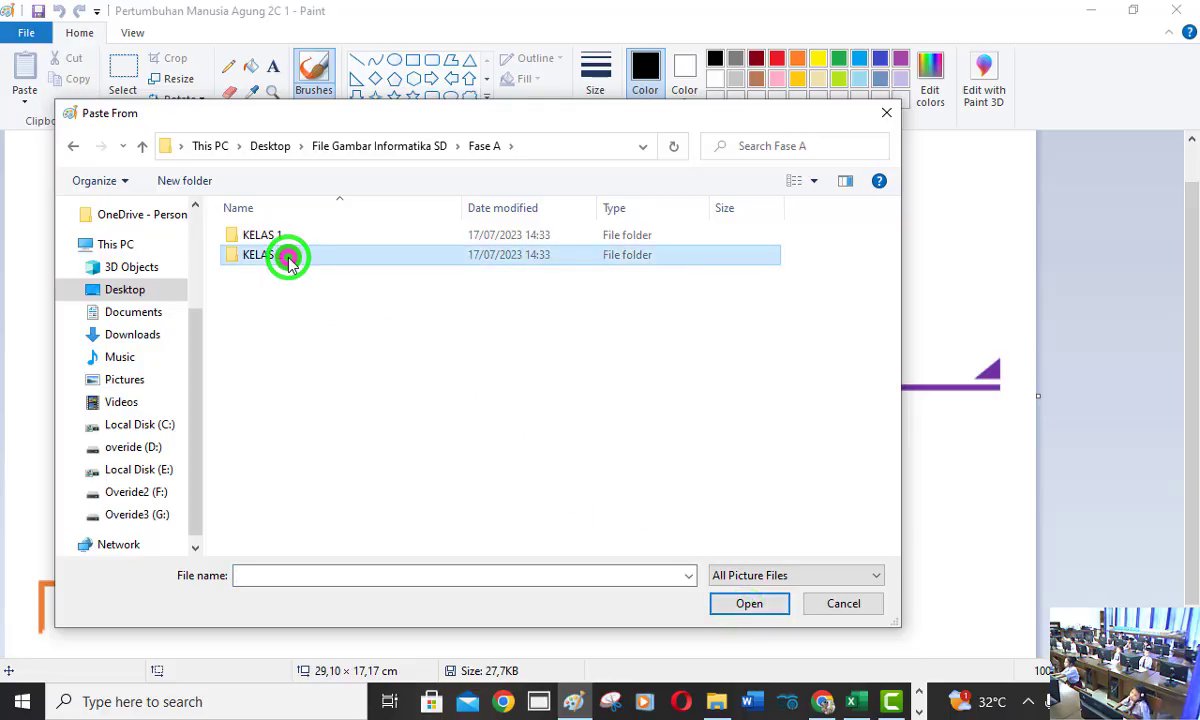
left_click(758, 603)
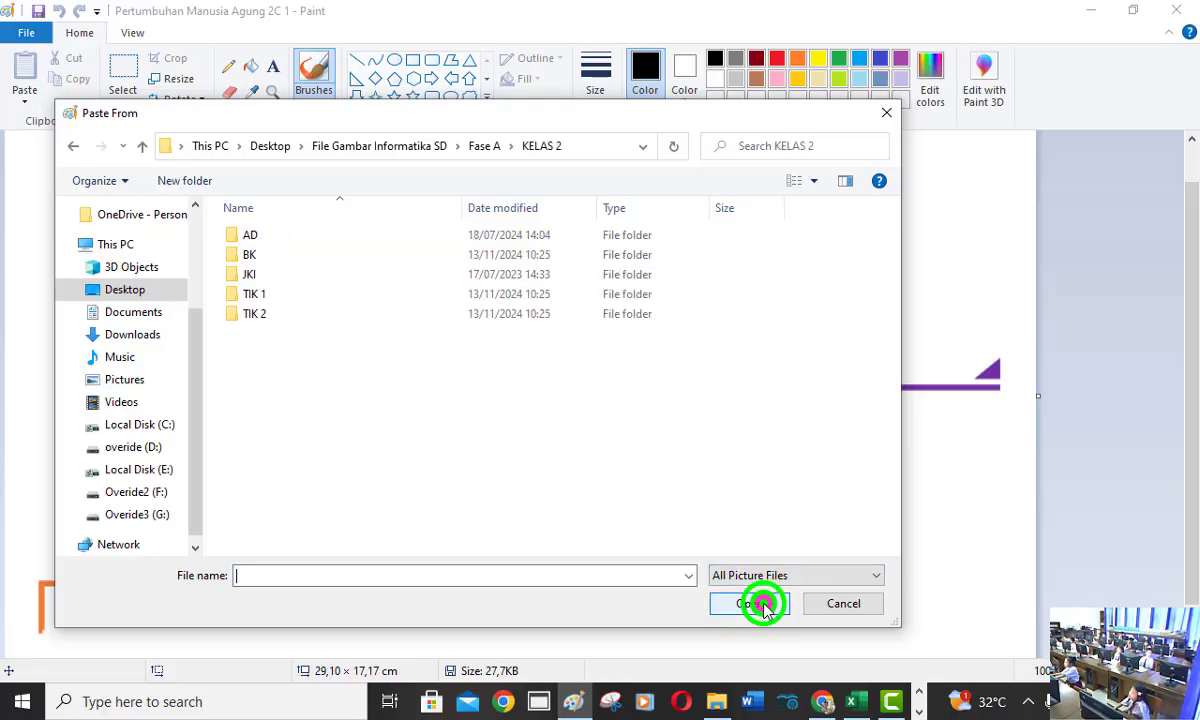
left_click(319, 258)
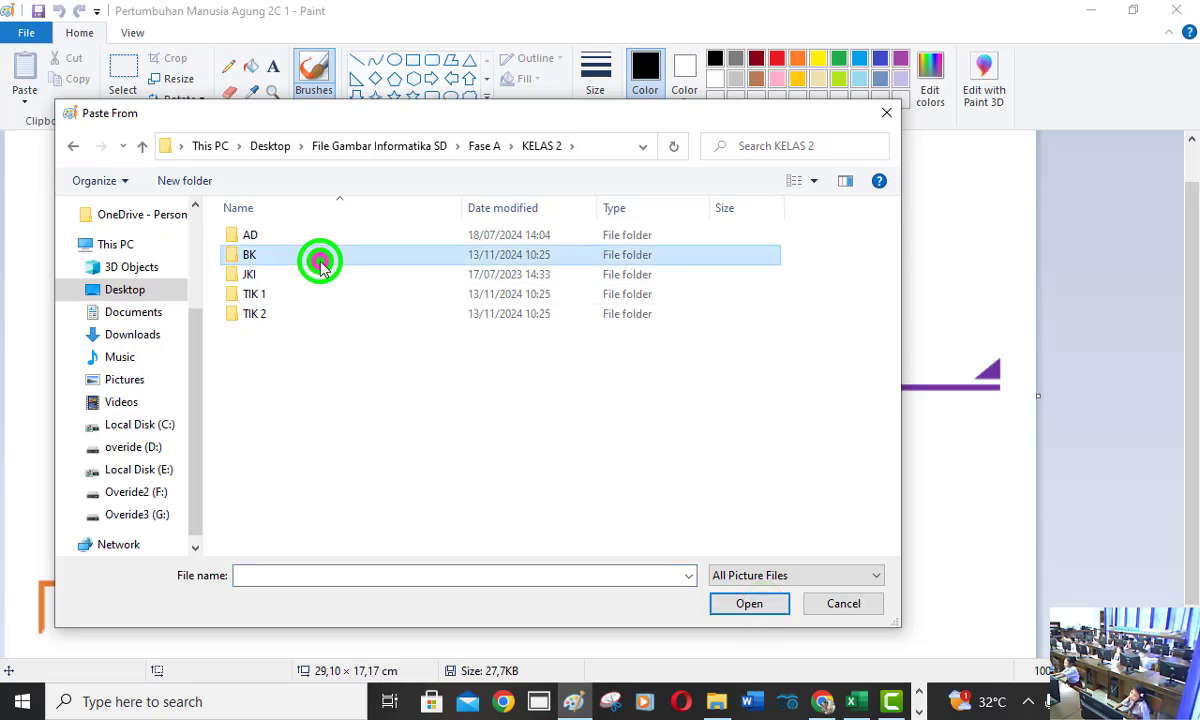
left_click(738, 606)
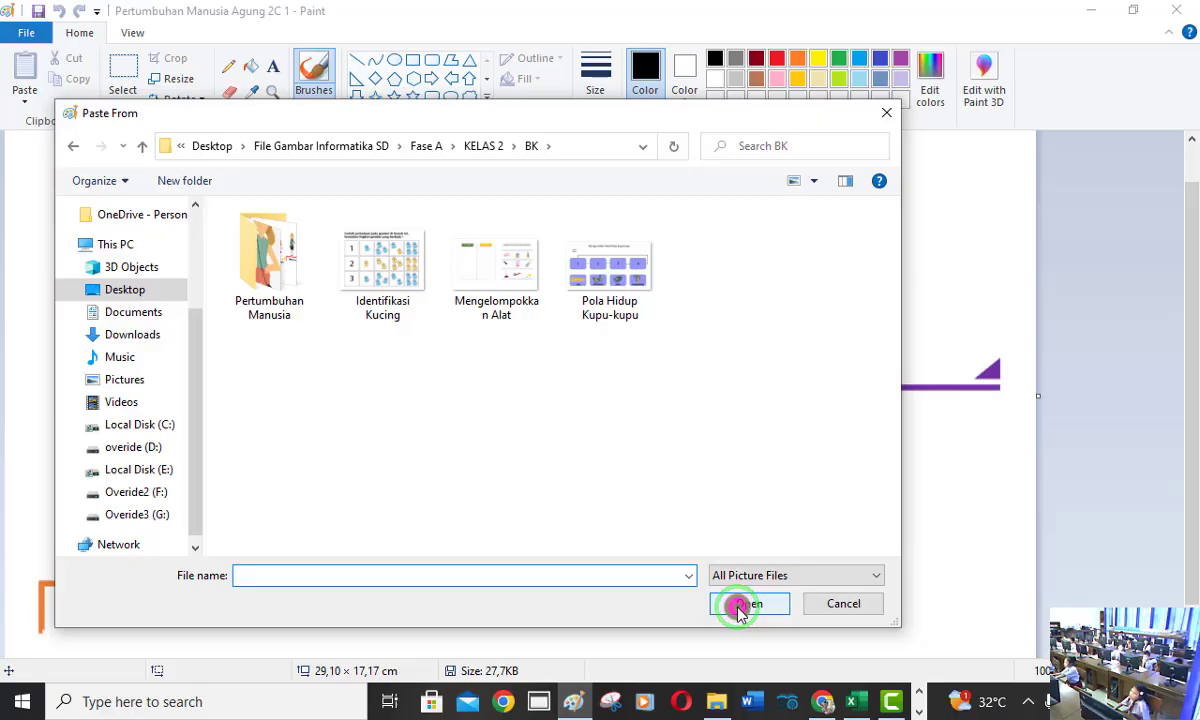
Step: Insert the bayi picture from the Pertumbuhan Manusia folder and place it on top of the orange stair step
left_click(265, 276)
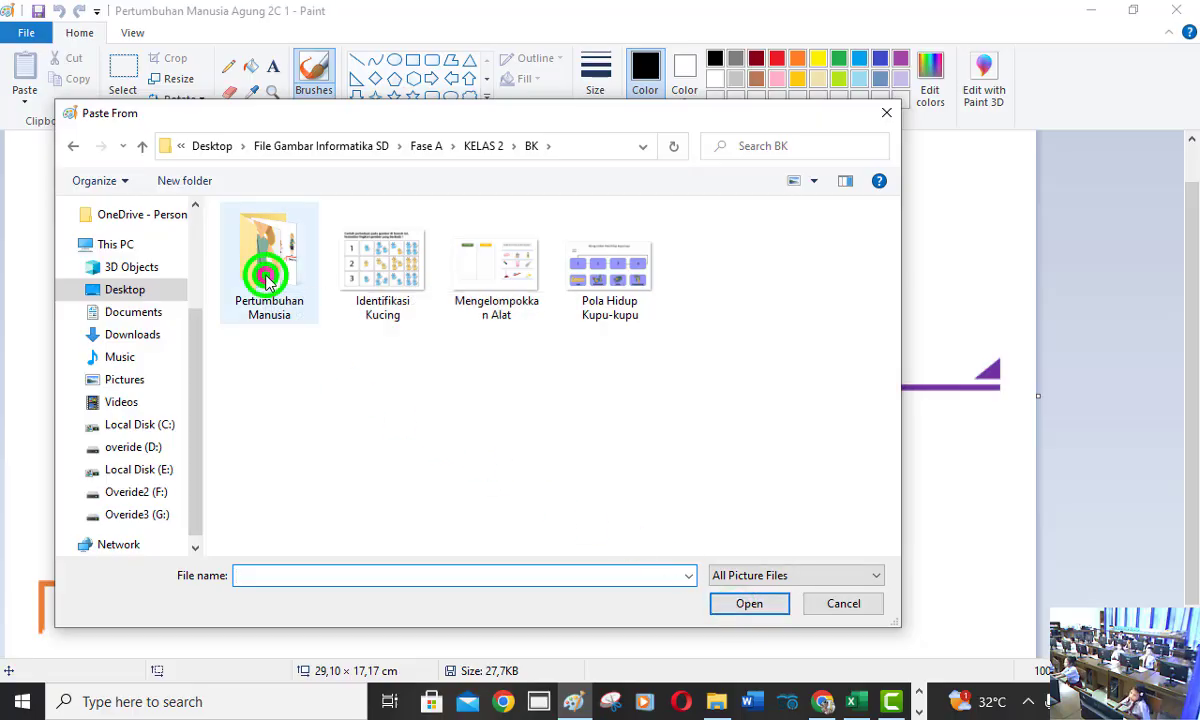
left_click(786, 612)
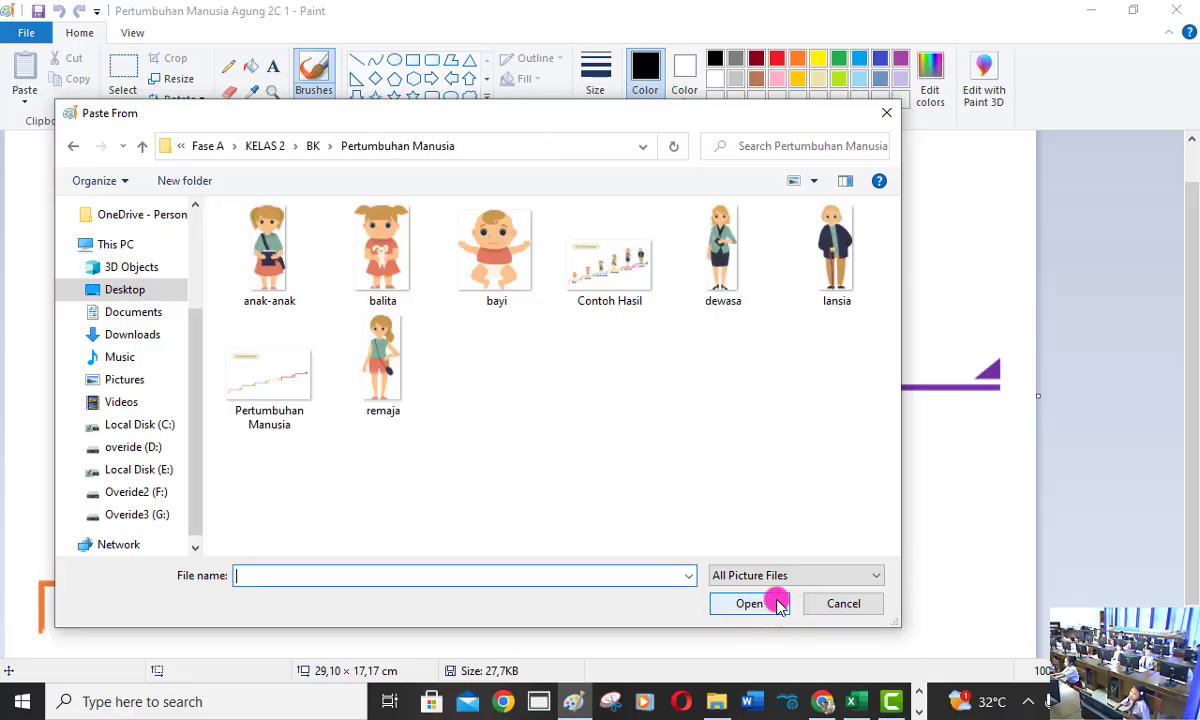
left_click(505, 262)
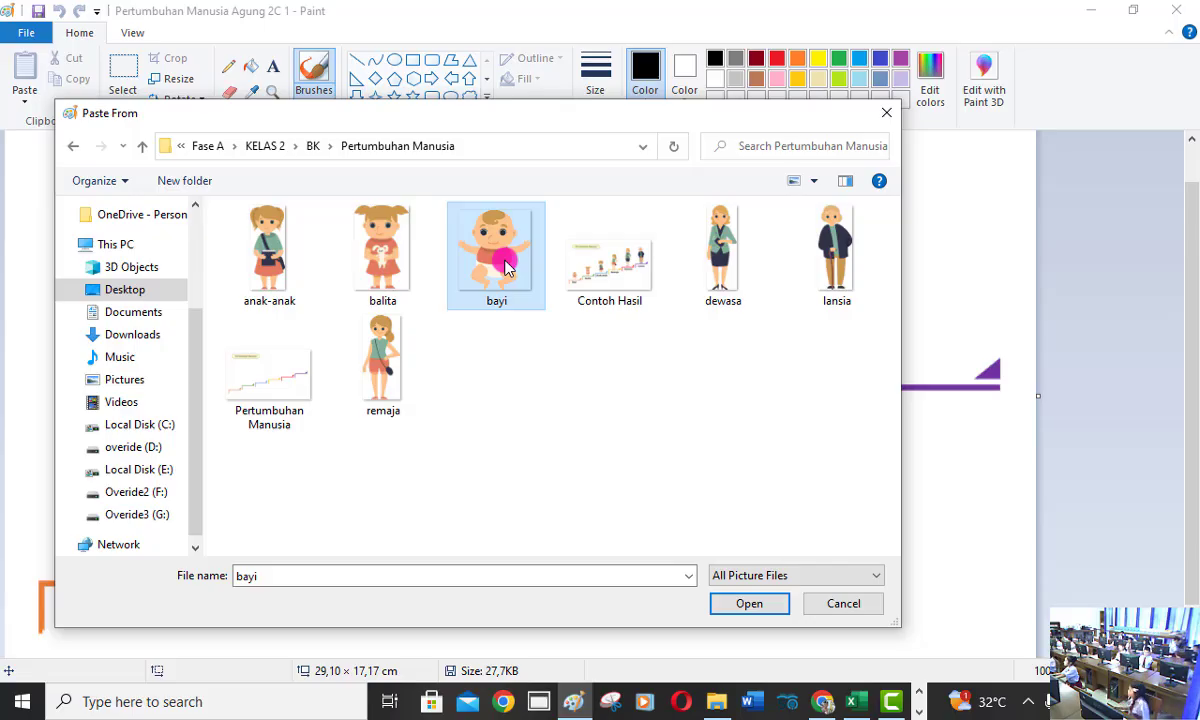
left_click(731, 600)
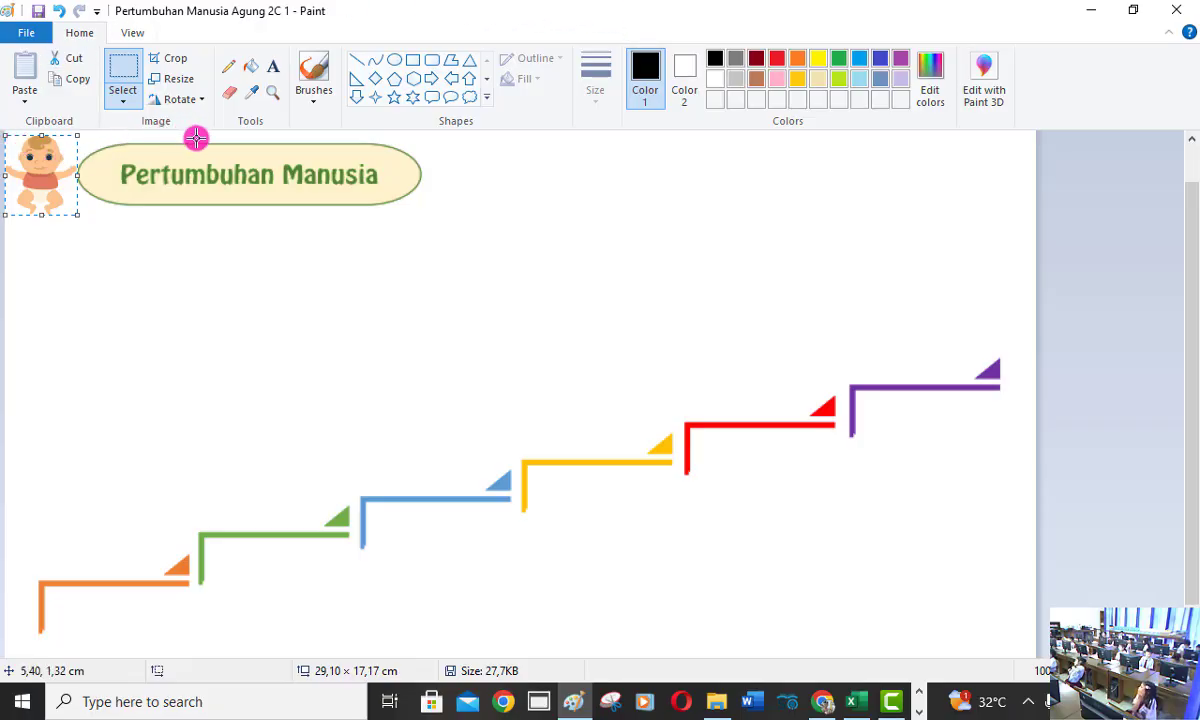
left_click_drag(40, 170, 104, 531)
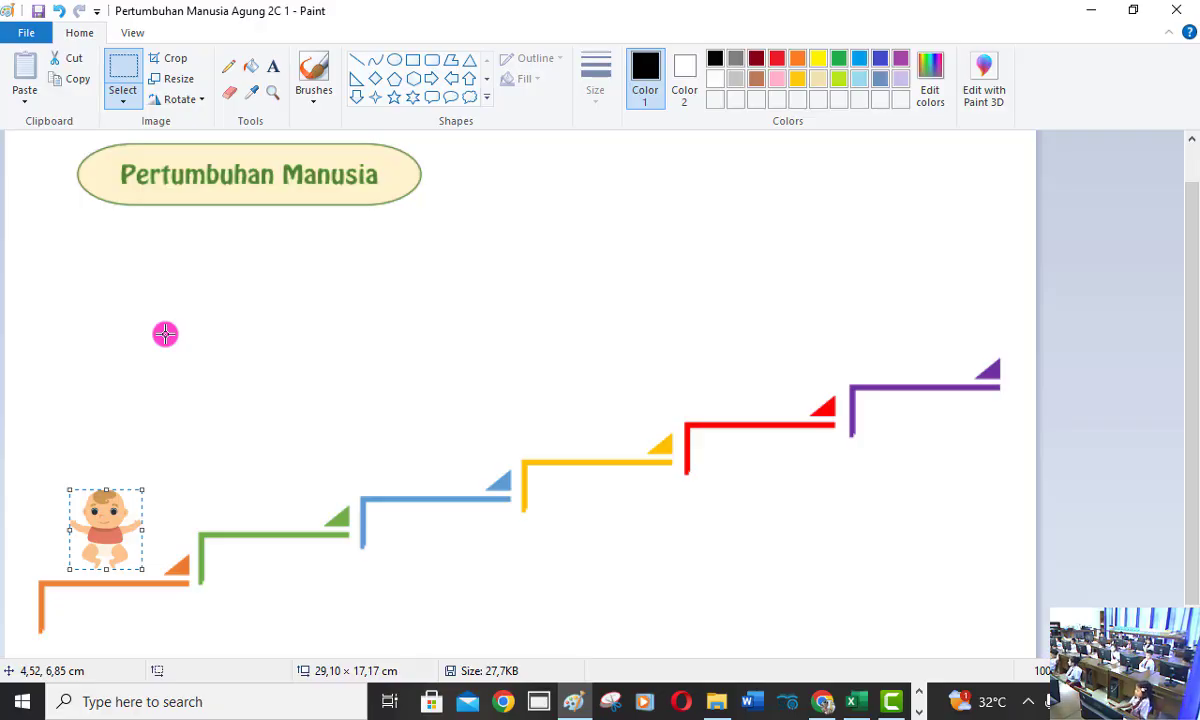
Step: Create a text box about 6.8 × 1.5 cm beneath the orange stair step and set its font size to 24
left_click(277, 75)
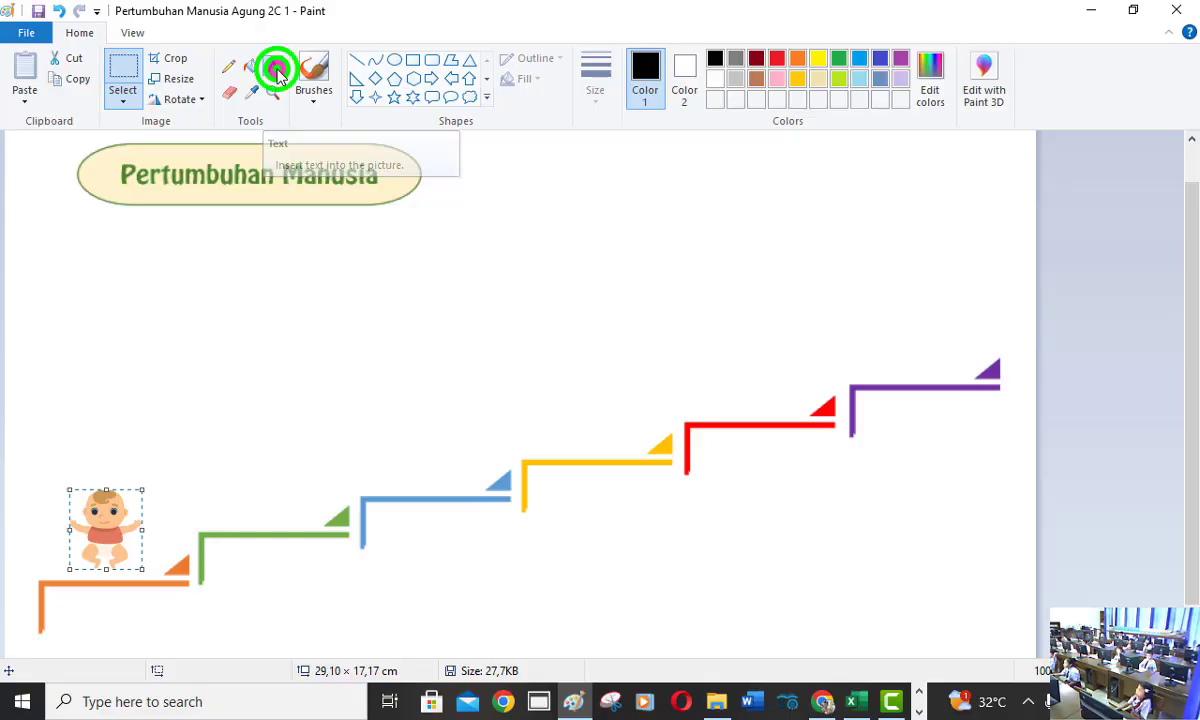
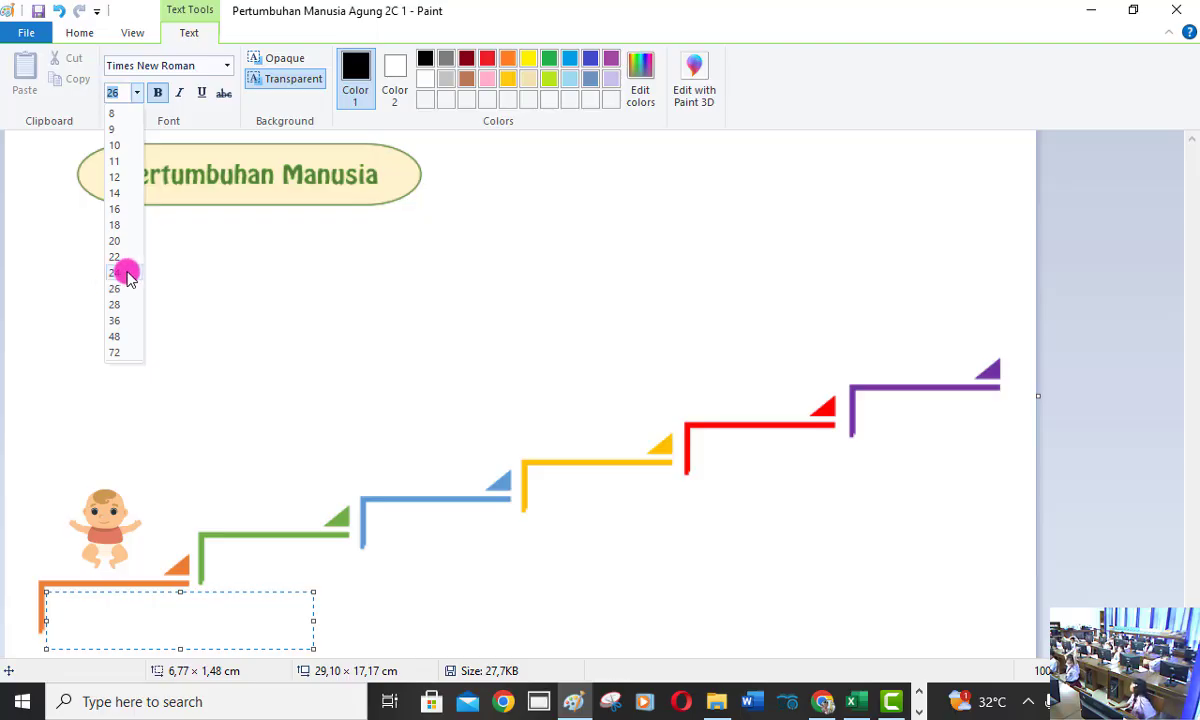
left_click(126, 271)
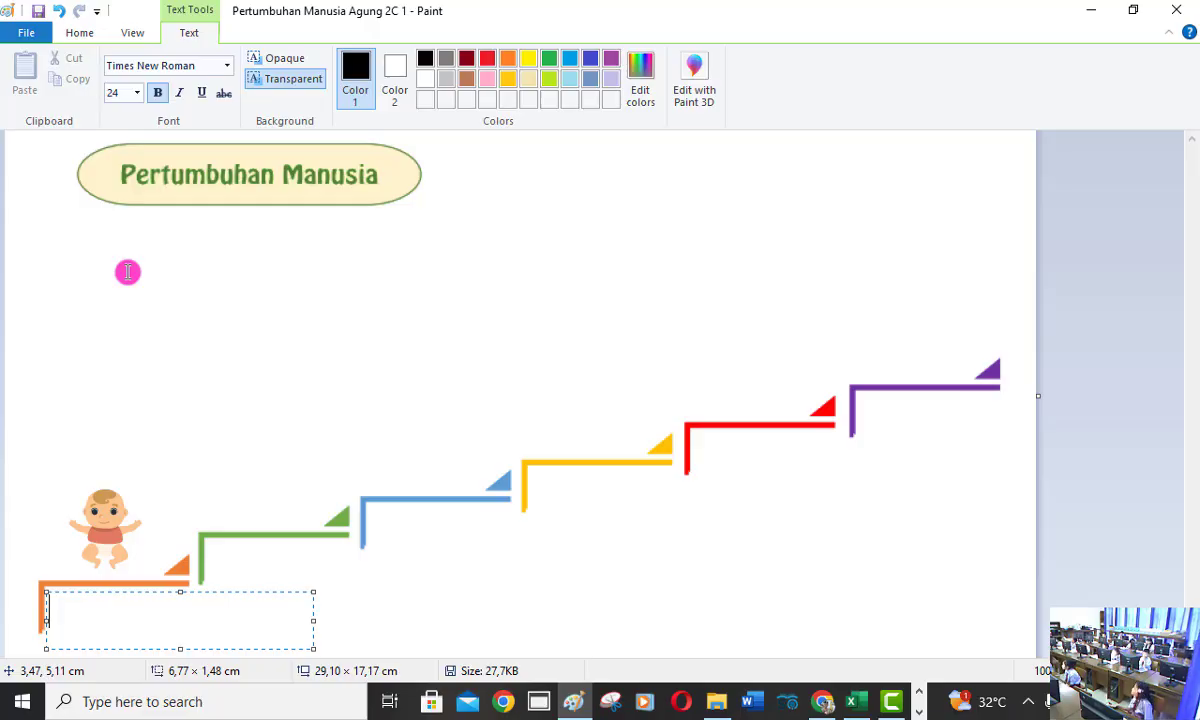
Step: Browse the available fonts for the empty text box beneath the orange stair step, moving back alphabetically from Times New Roman to the Lucida fonts
left_click(228, 66)
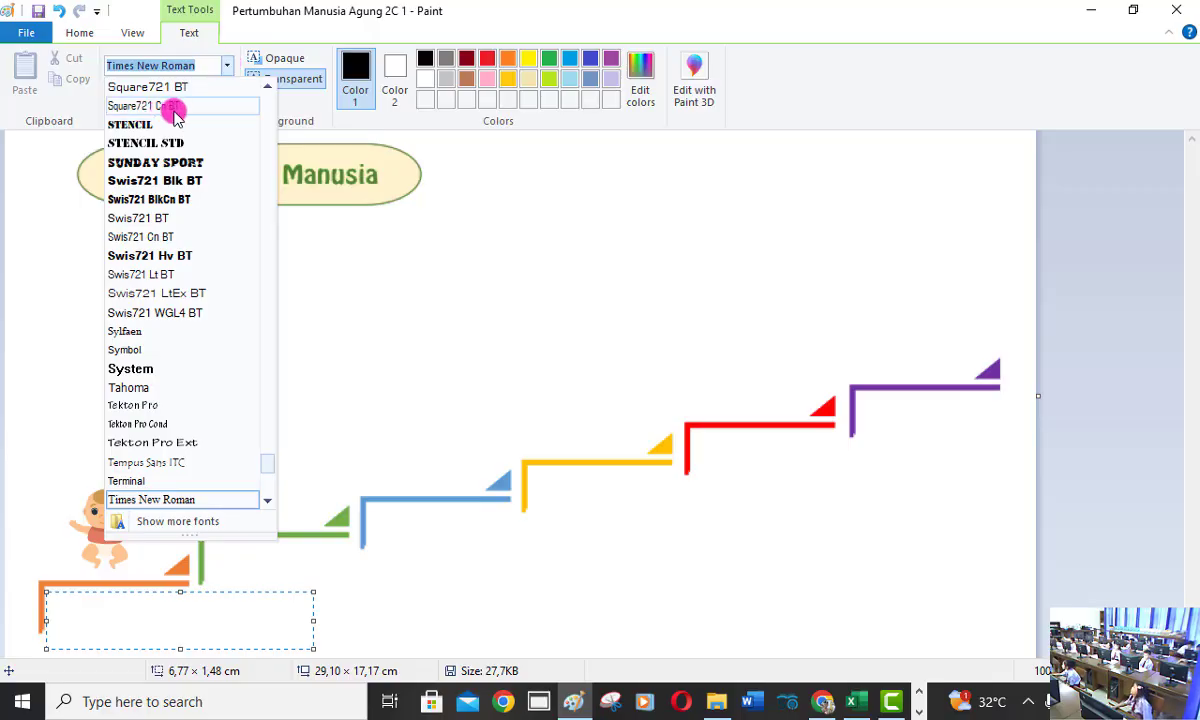
left_click(266, 88)
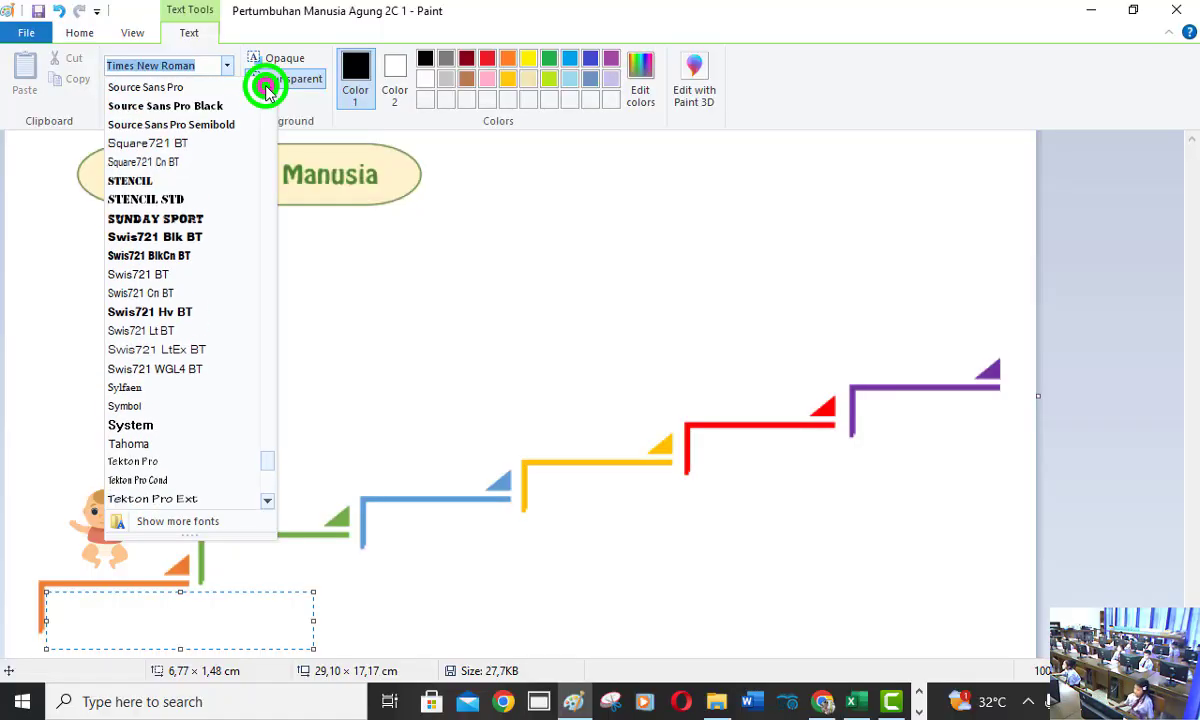
left_click(266, 88)
left_click(266, 88)
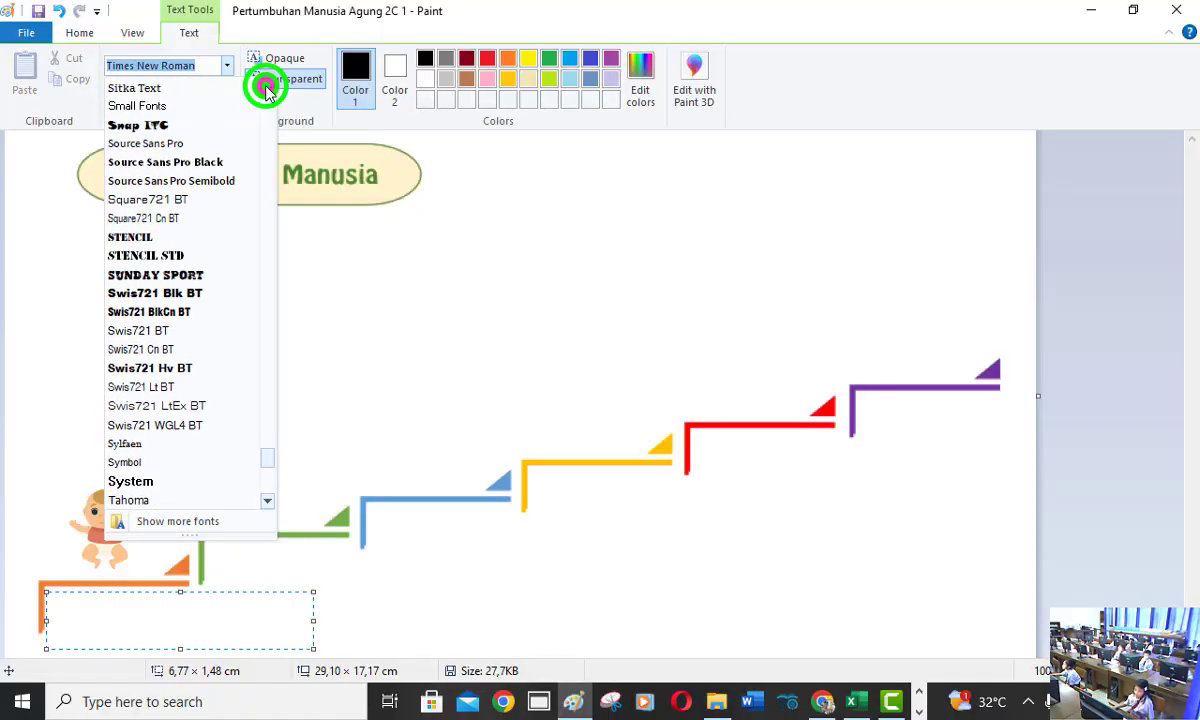
left_click(266, 88)
left_click(266, 88)
left_click(266, 88)
left_click(266, 88)
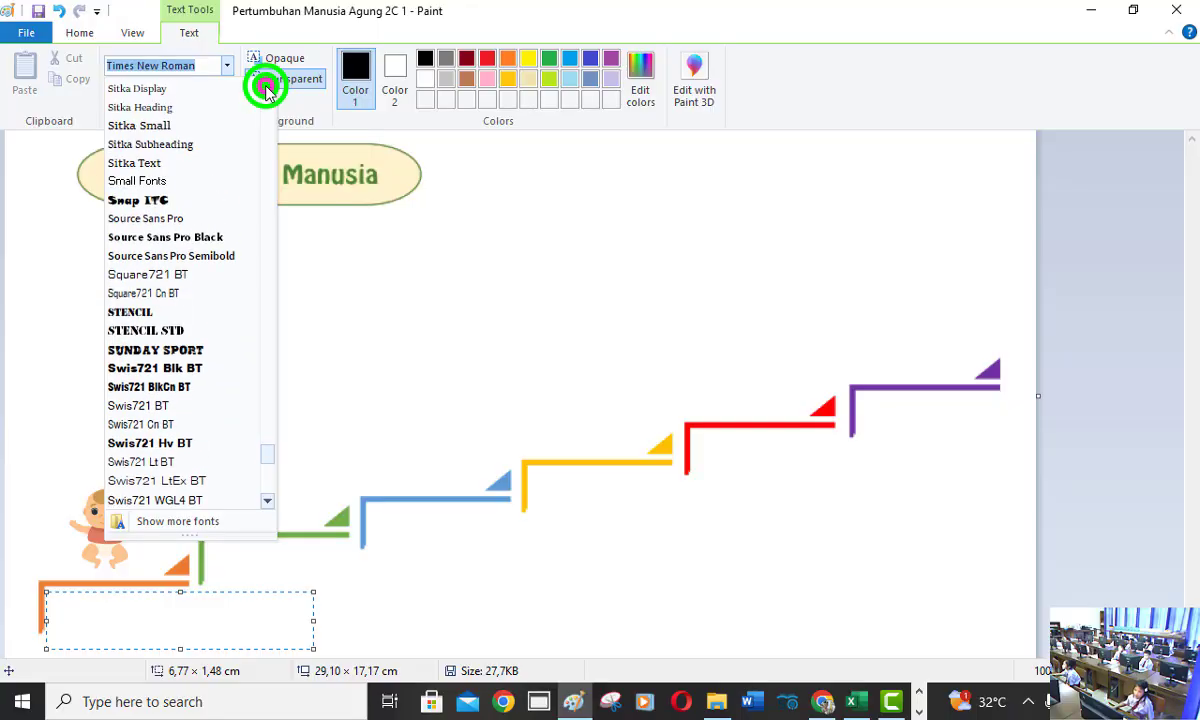
left_click(266, 88)
left_click(266, 88)
left_click(266, 88)
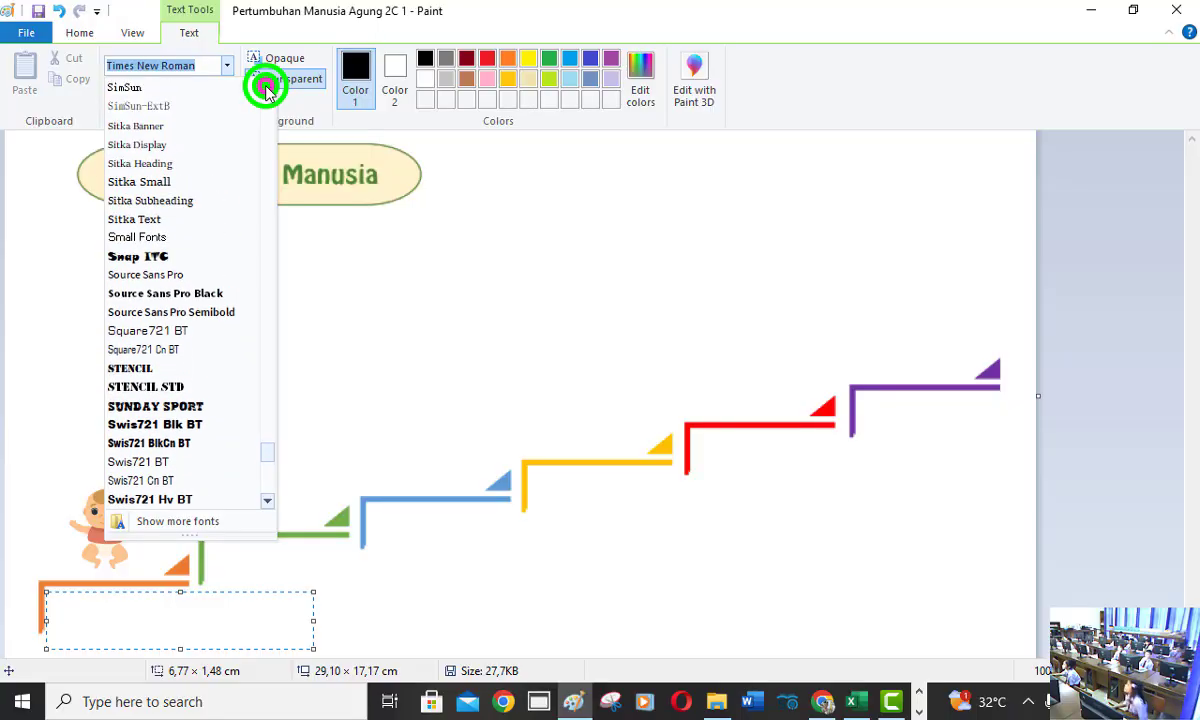
left_click(266, 88)
left_click(266, 88)
left_click(266, 88)
left_click(266, 88)
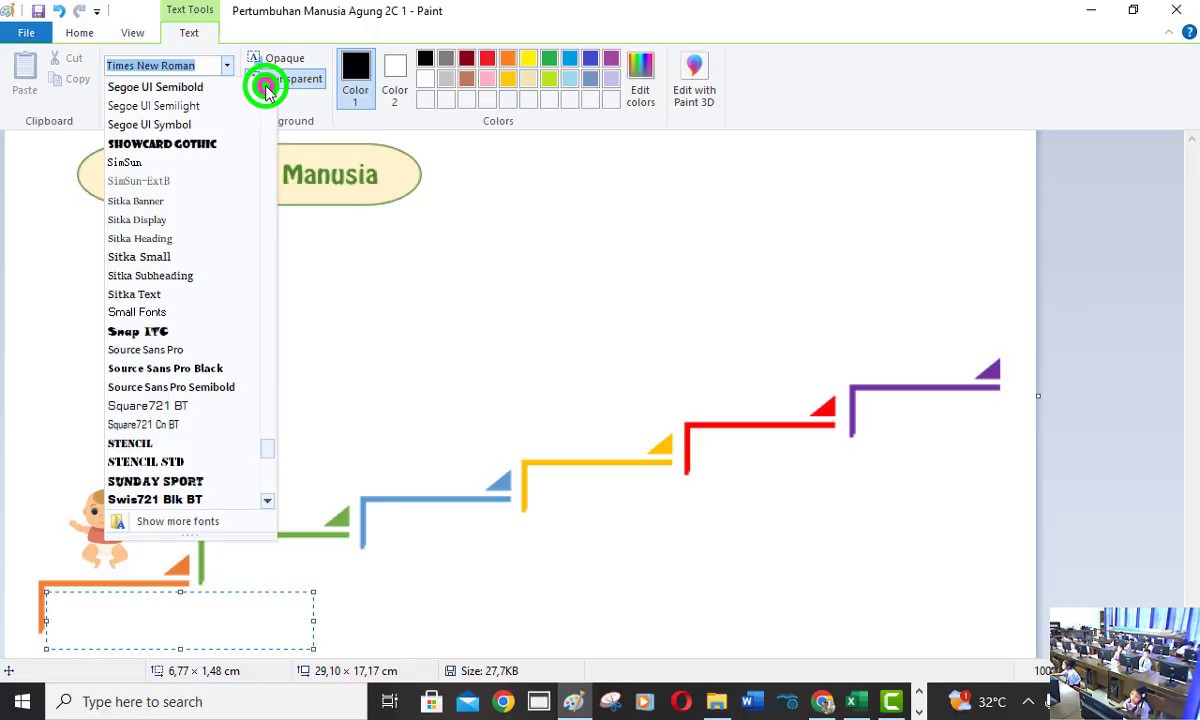
left_click(266, 88)
left_click(266, 88)
left_click(266, 88)
left_click(266, 88)
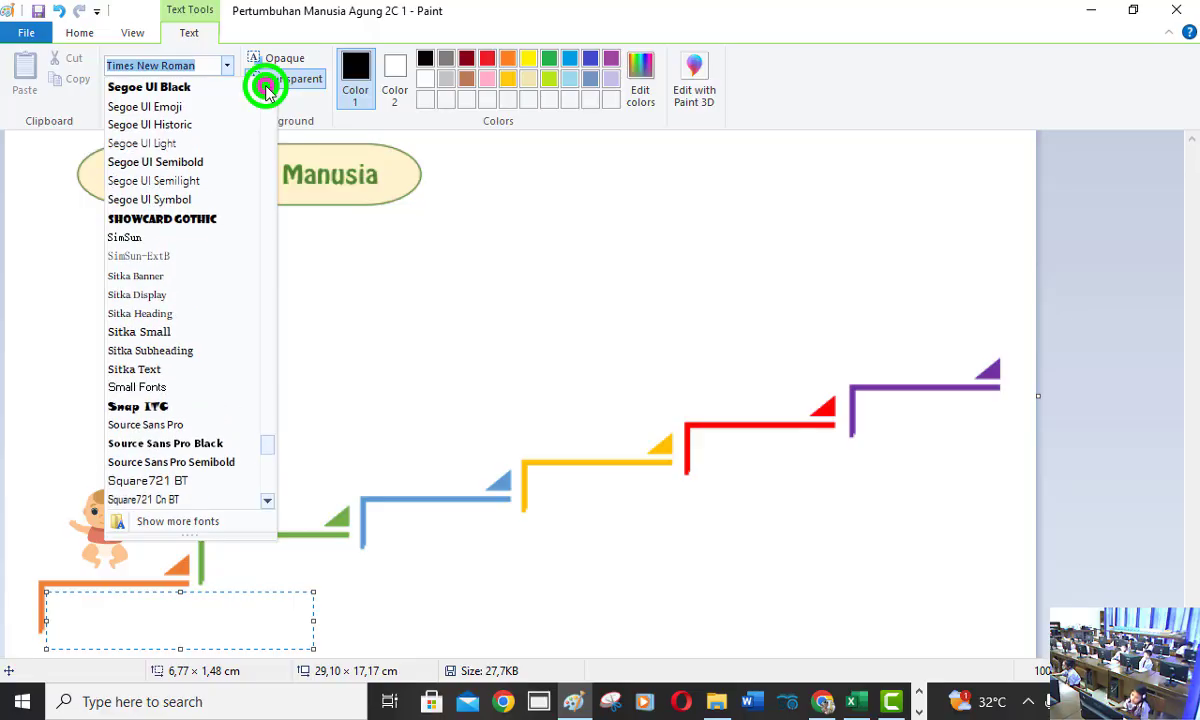
left_click(266, 88)
left_click(266, 88)
left_click(266, 88)
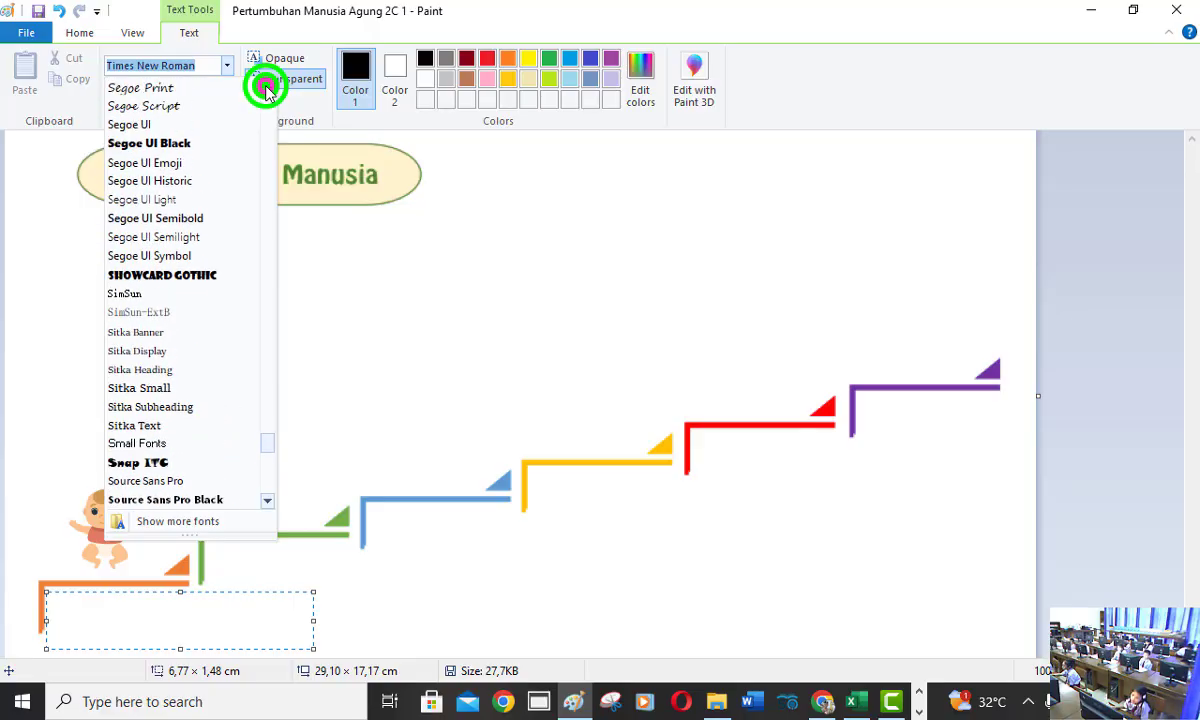
left_click(266, 88)
left_click(266, 88)
left_click(266, 88)
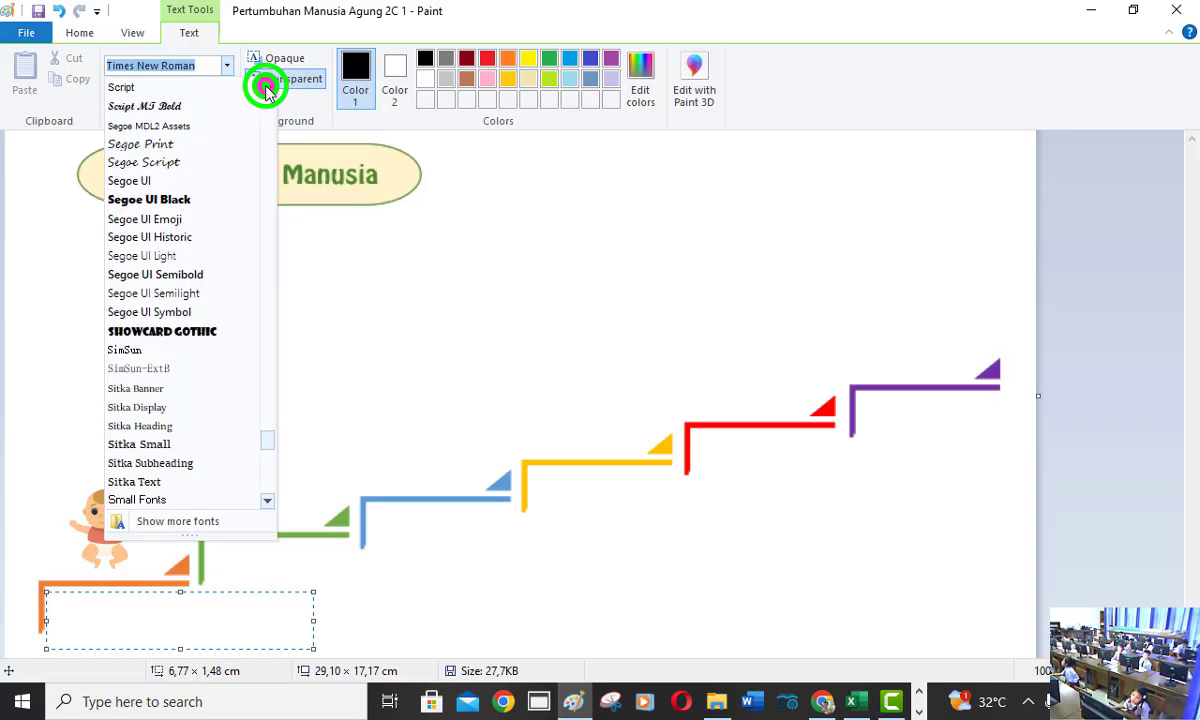
left_click(266, 88)
left_click(266, 88)
left_click(266, 88)
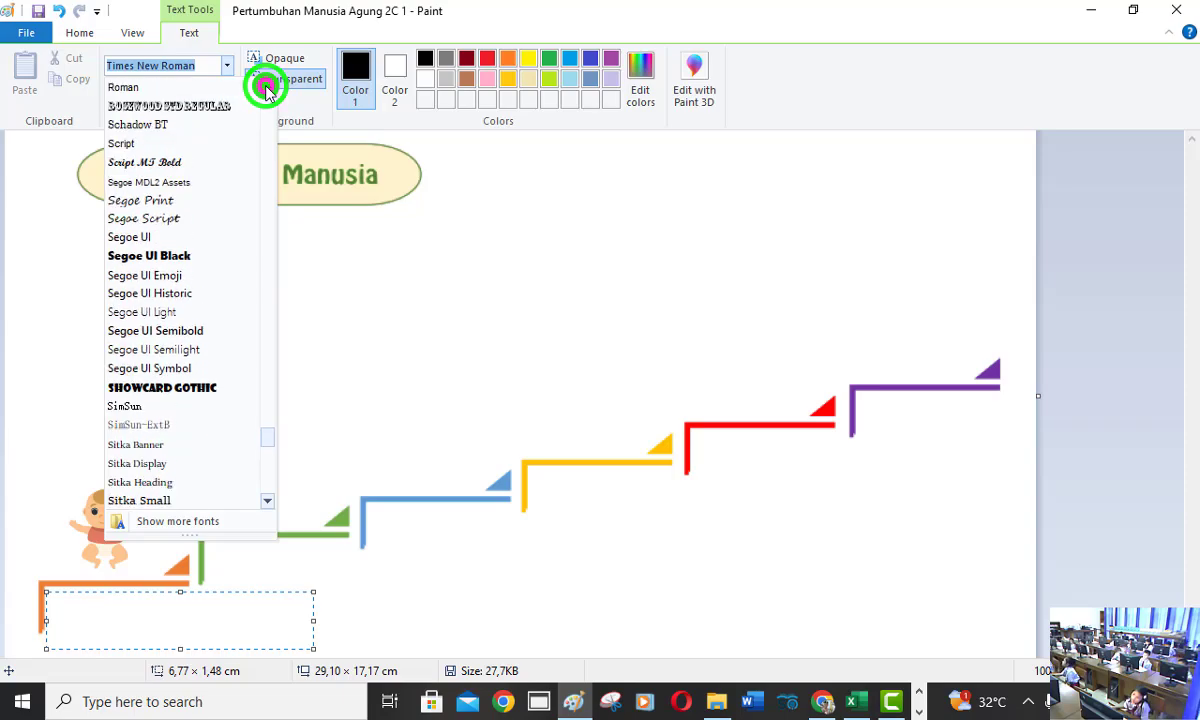
left_click(266, 88)
left_click(266, 88)
left_click(266, 88)
left_click(266, 88)
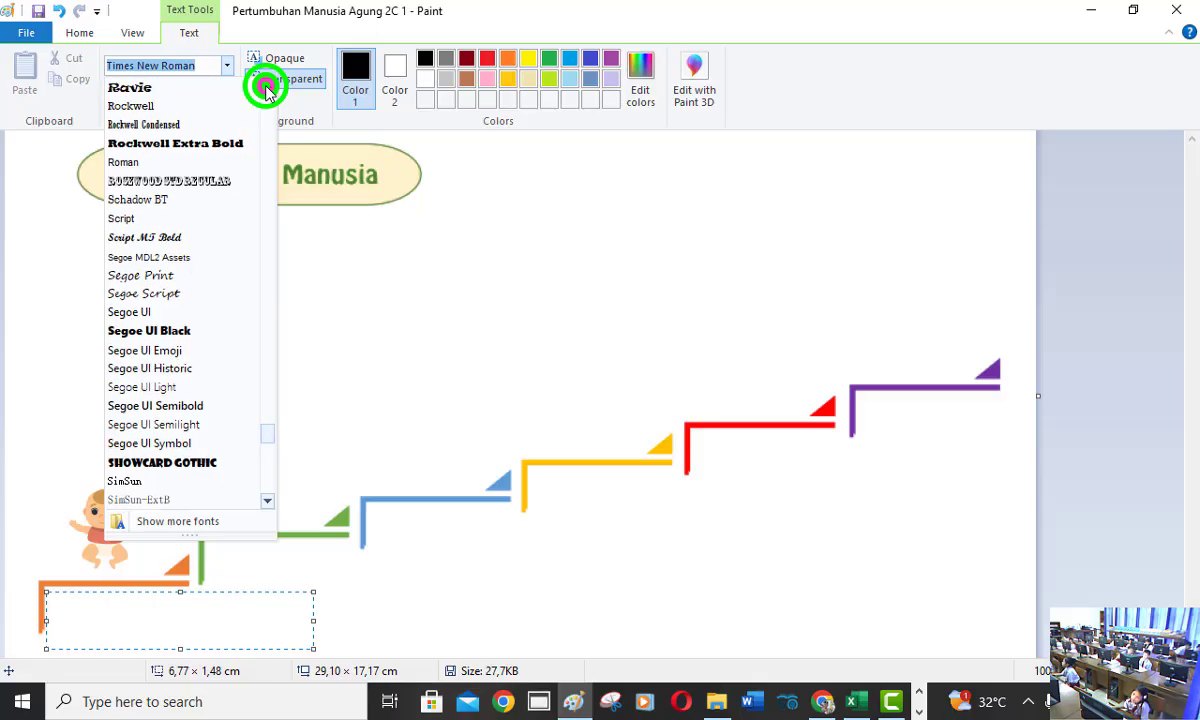
left_click(266, 88)
left_click(266, 88)
left_click(266, 88)
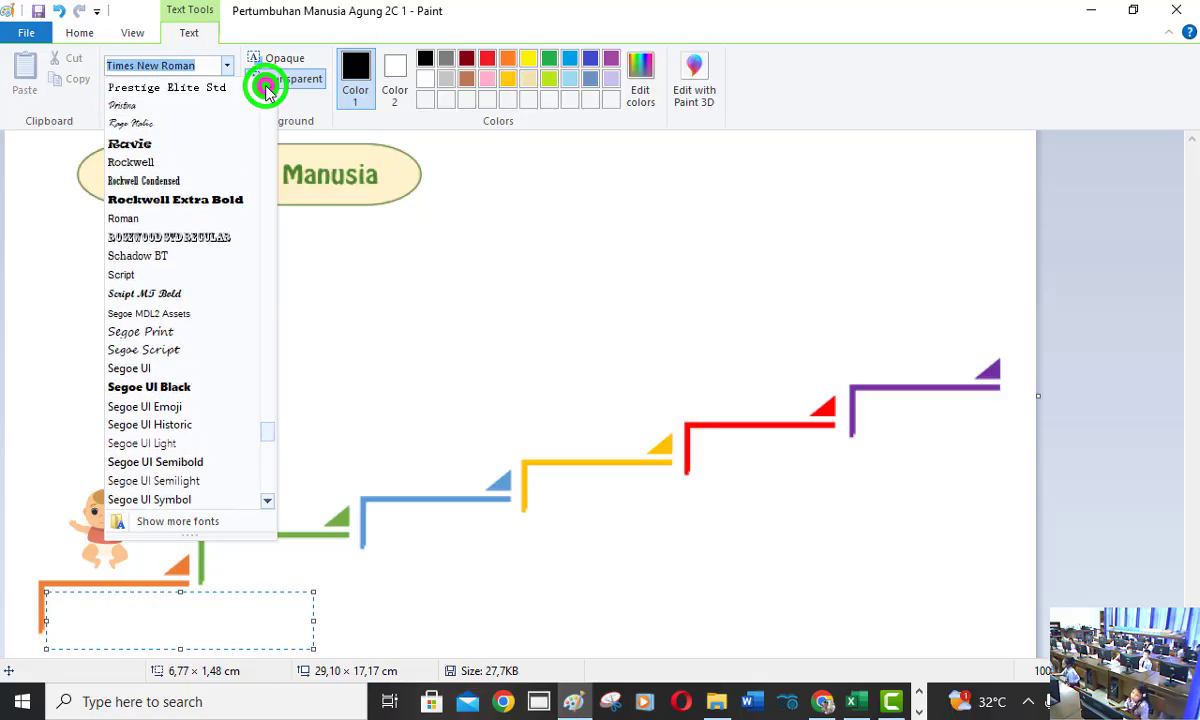
left_click(266, 88)
left_click(266, 88)
left_click(266, 88)
left_click(266, 88)
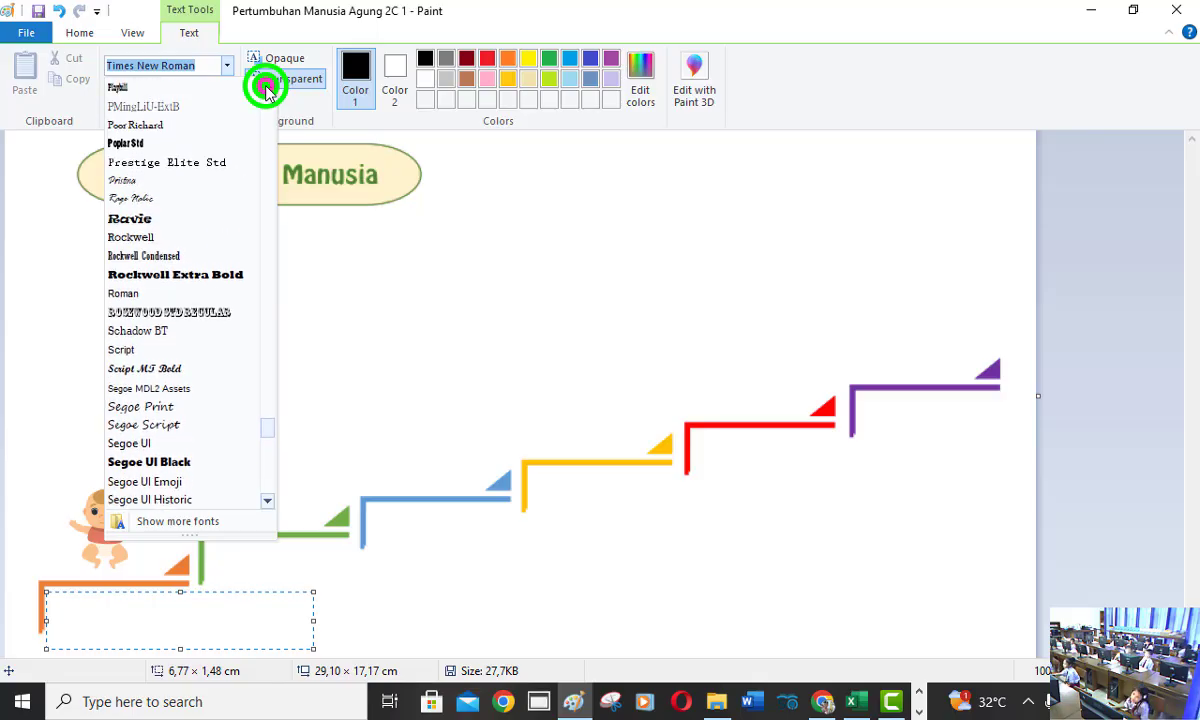
left_click(266, 88)
left_click(266, 88)
left_click(266, 88)
left_click(266, 88)
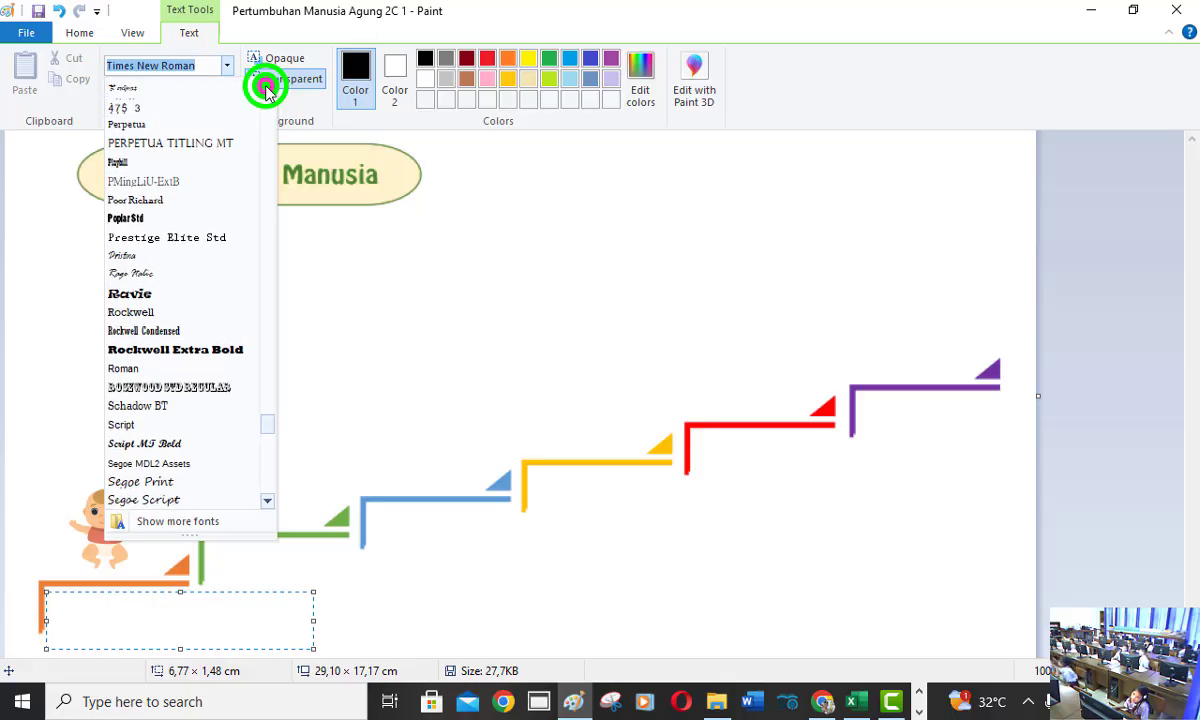
left_click(266, 88)
scroll(266, 88, "up", 2)
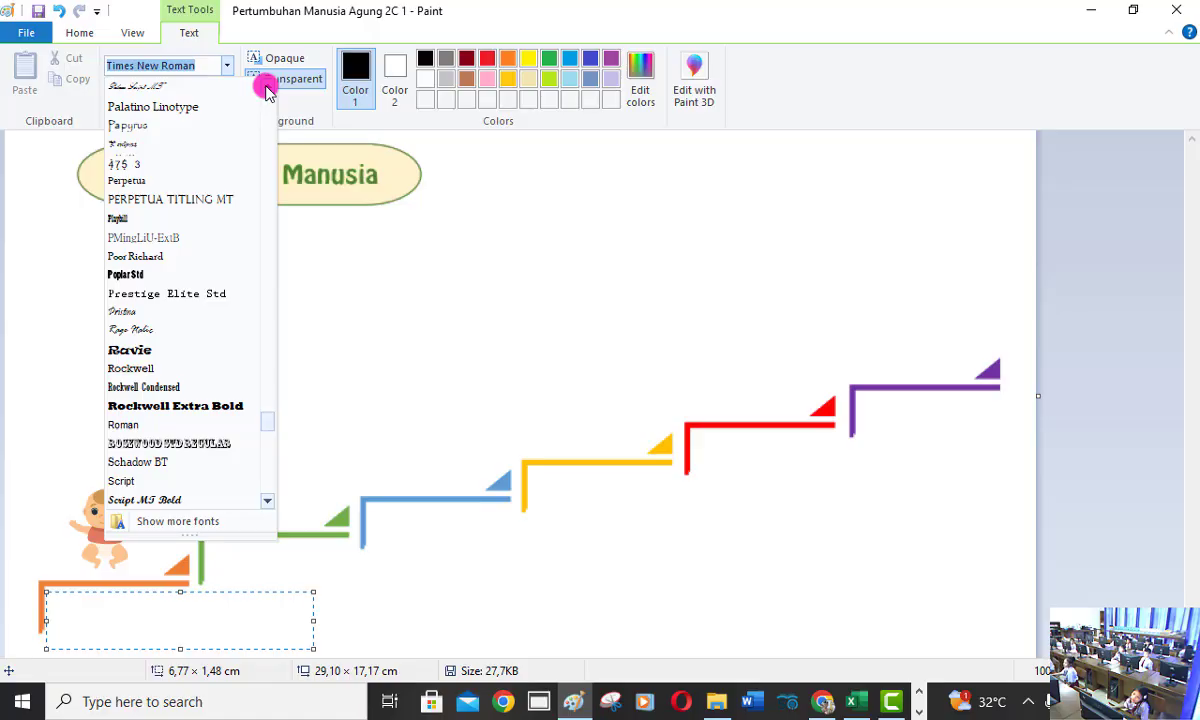
scroll(266, 88, "up", 1)
scroll(266, 88, "up", 3)
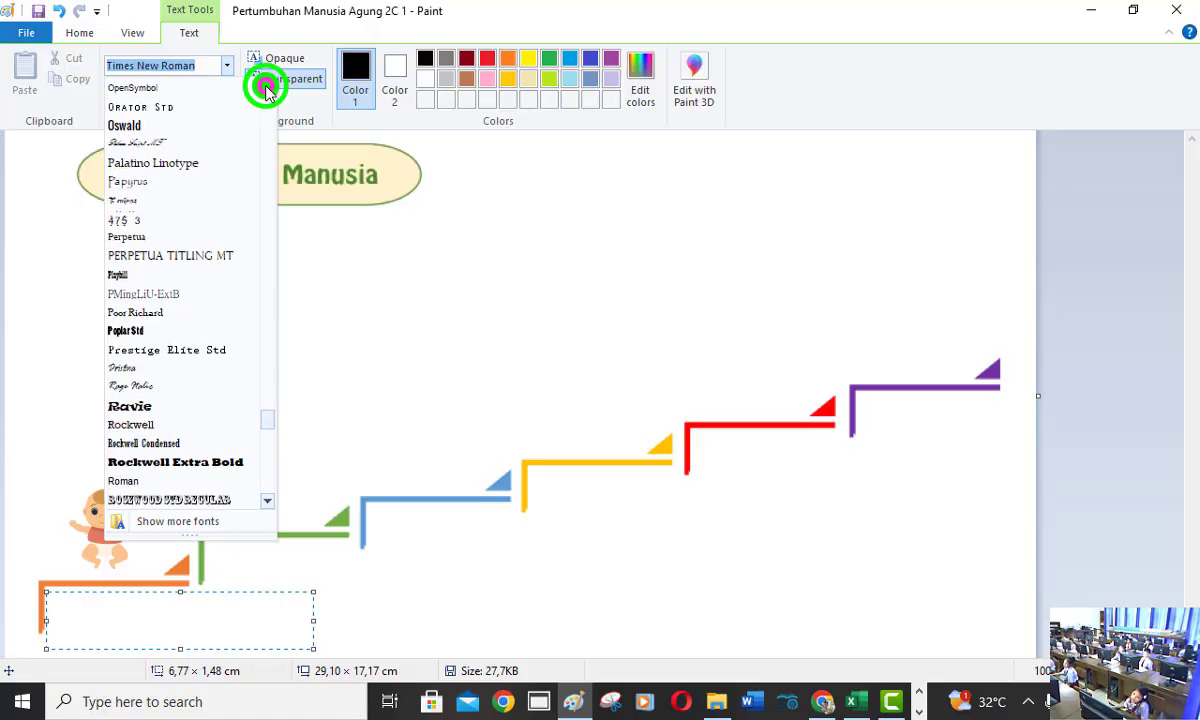
scroll(266, 88, "up", 4)
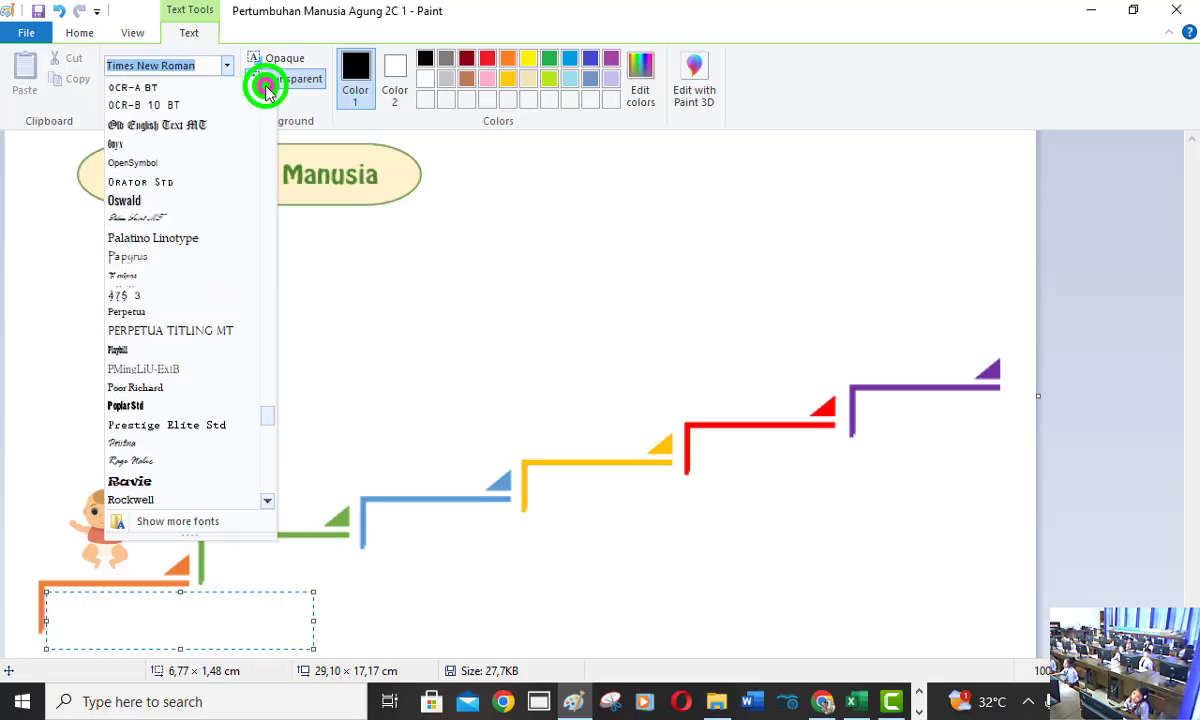
scroll(266, 88, "up", 3)
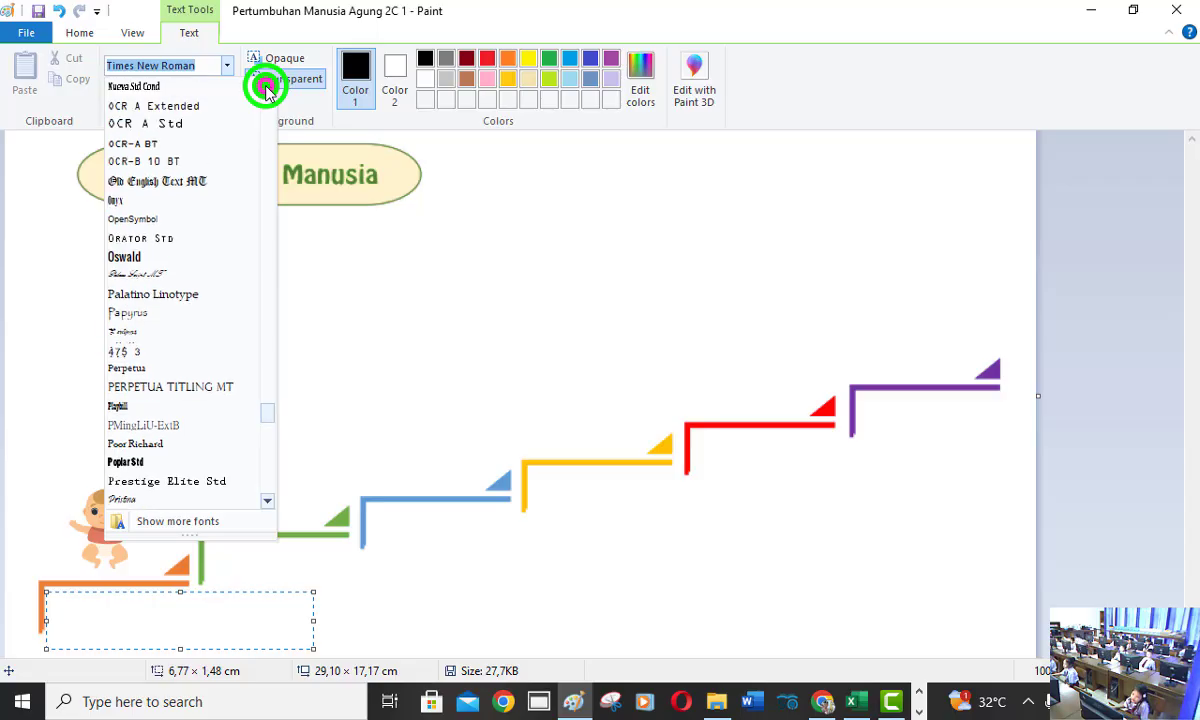
scroll(266, 88, "up", 3)
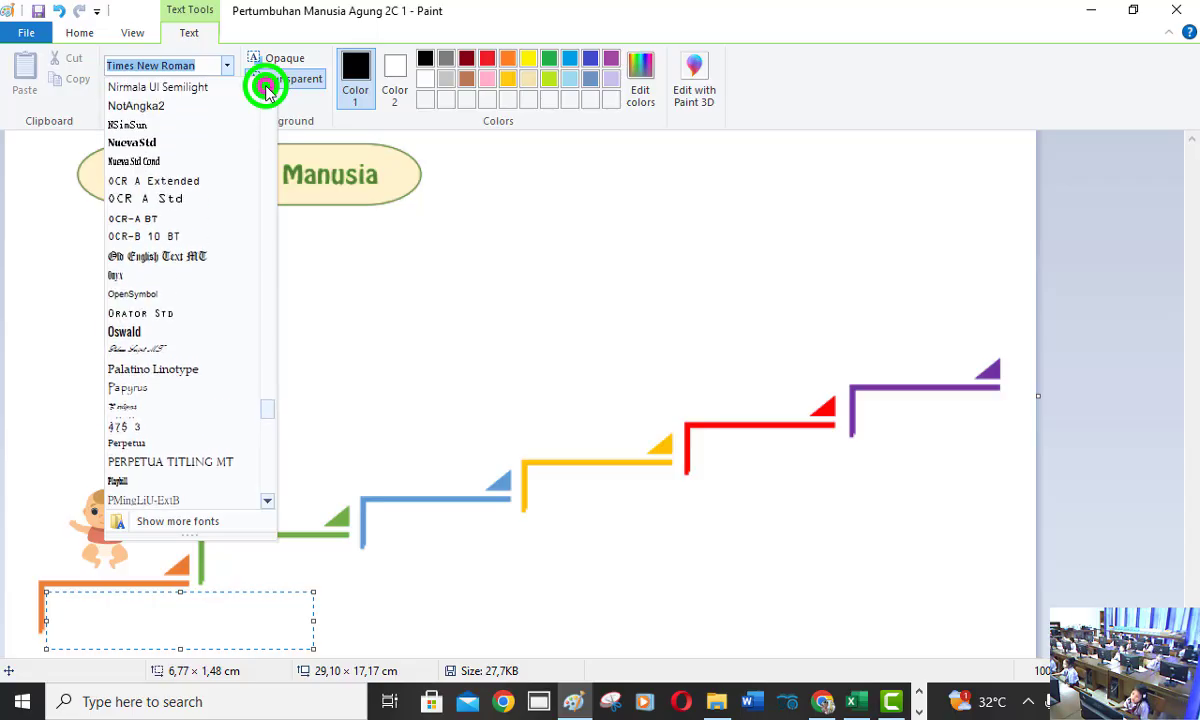
scroll(266, 88, "up", 4)
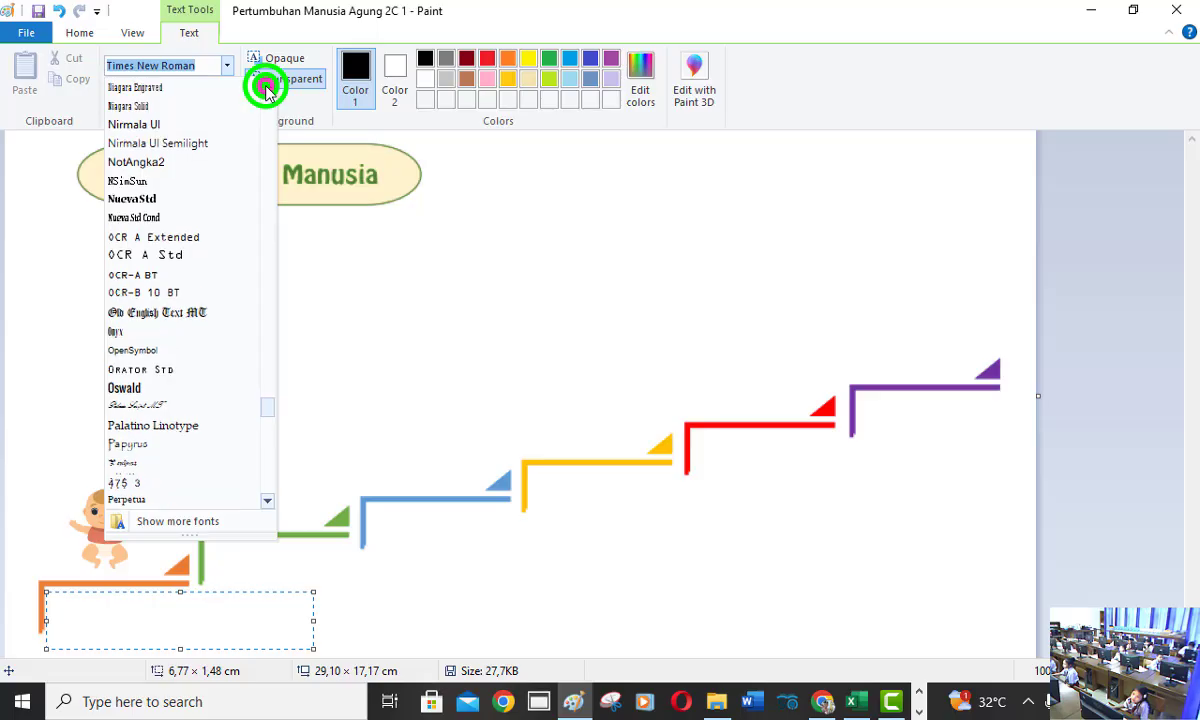
scroll(266, 88, "up", 3)
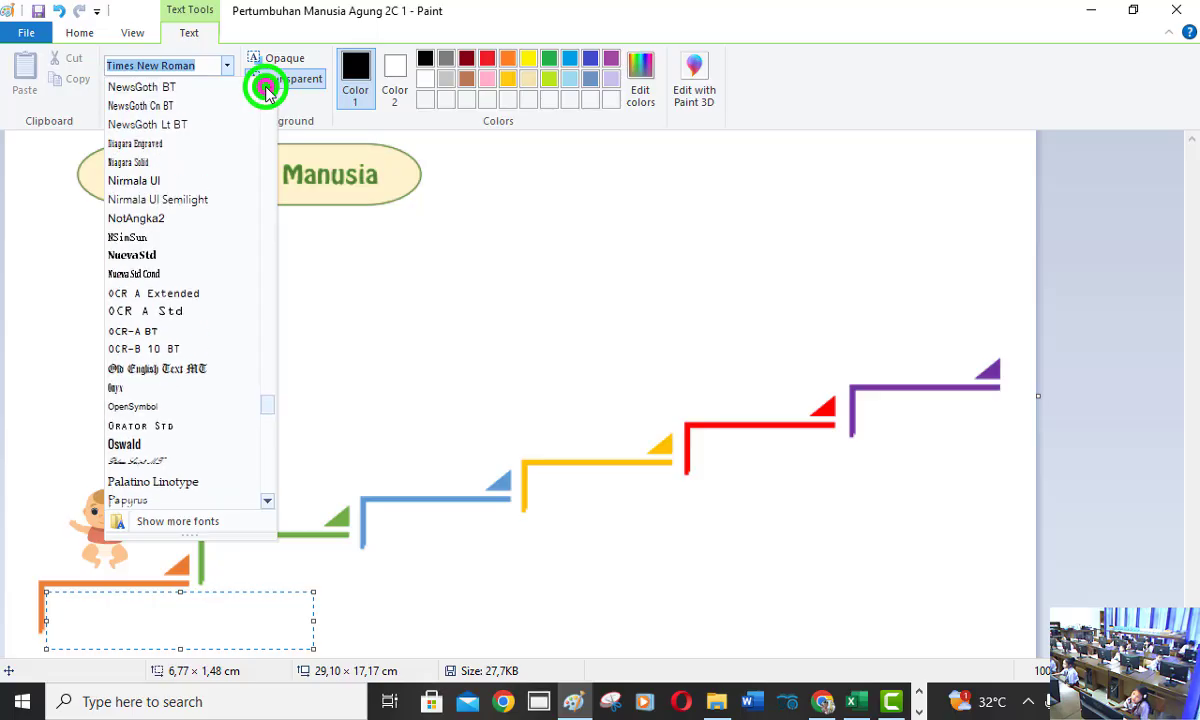
scroll(266, 88, "up", 4)
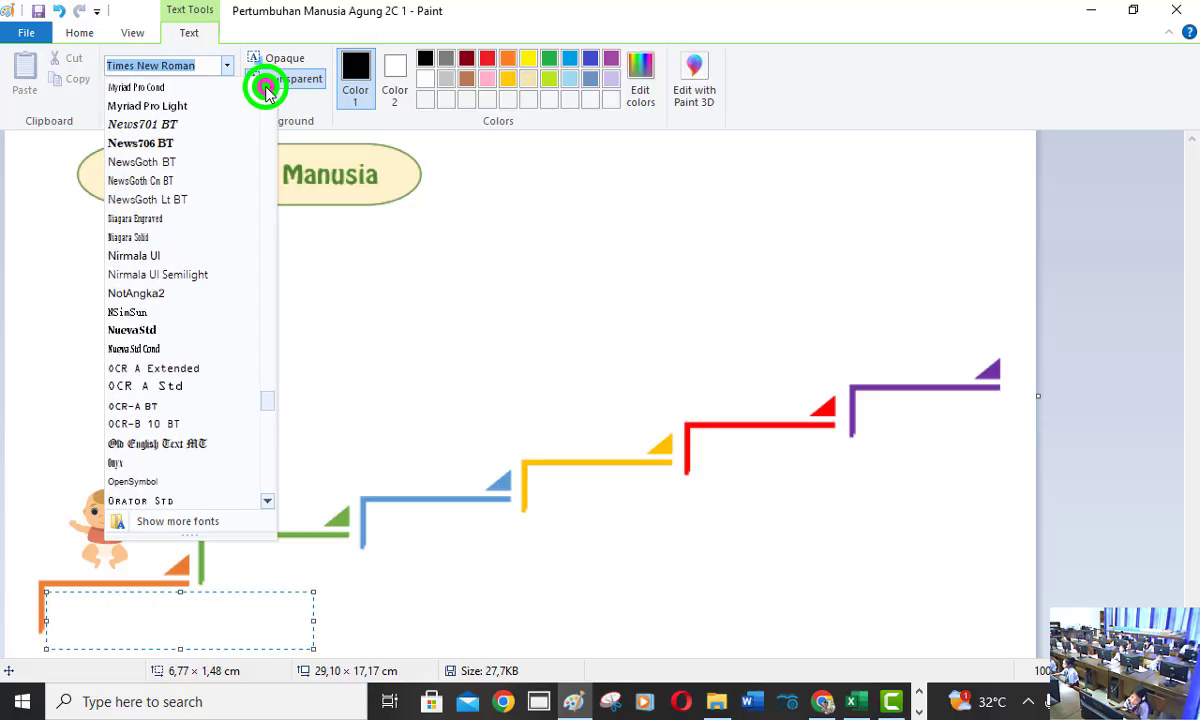
scroll(266, 88, "up", 3)
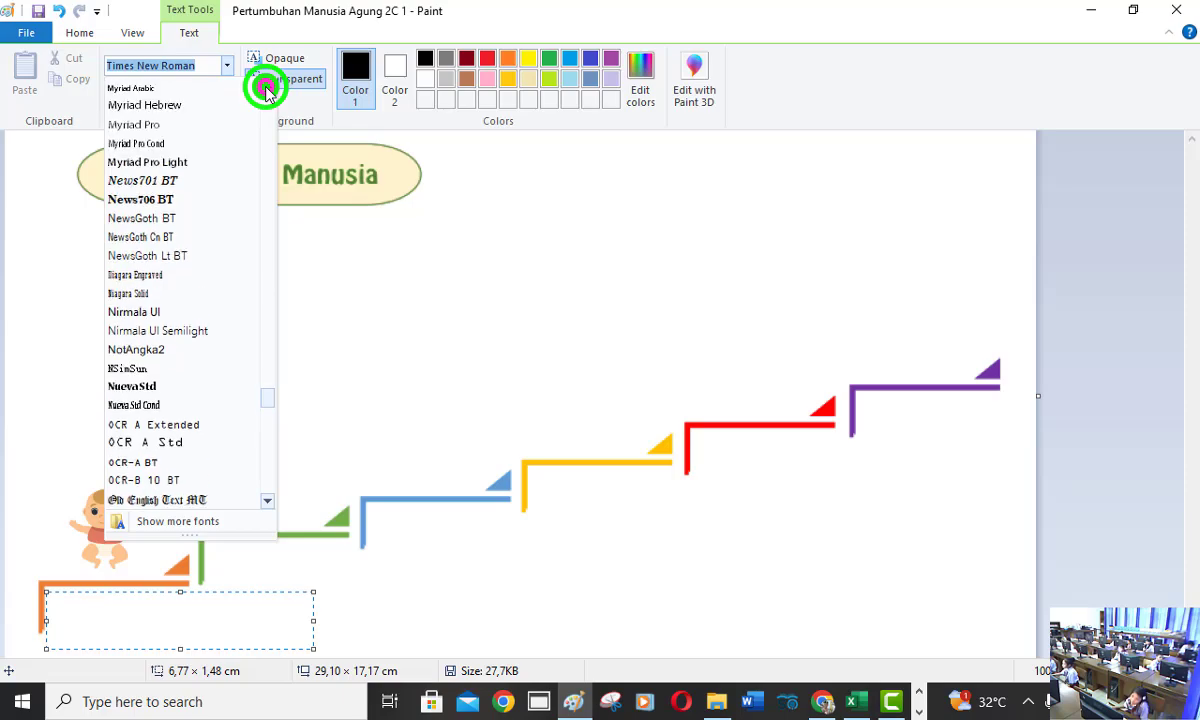
scroll(266, 88, "up", 4)
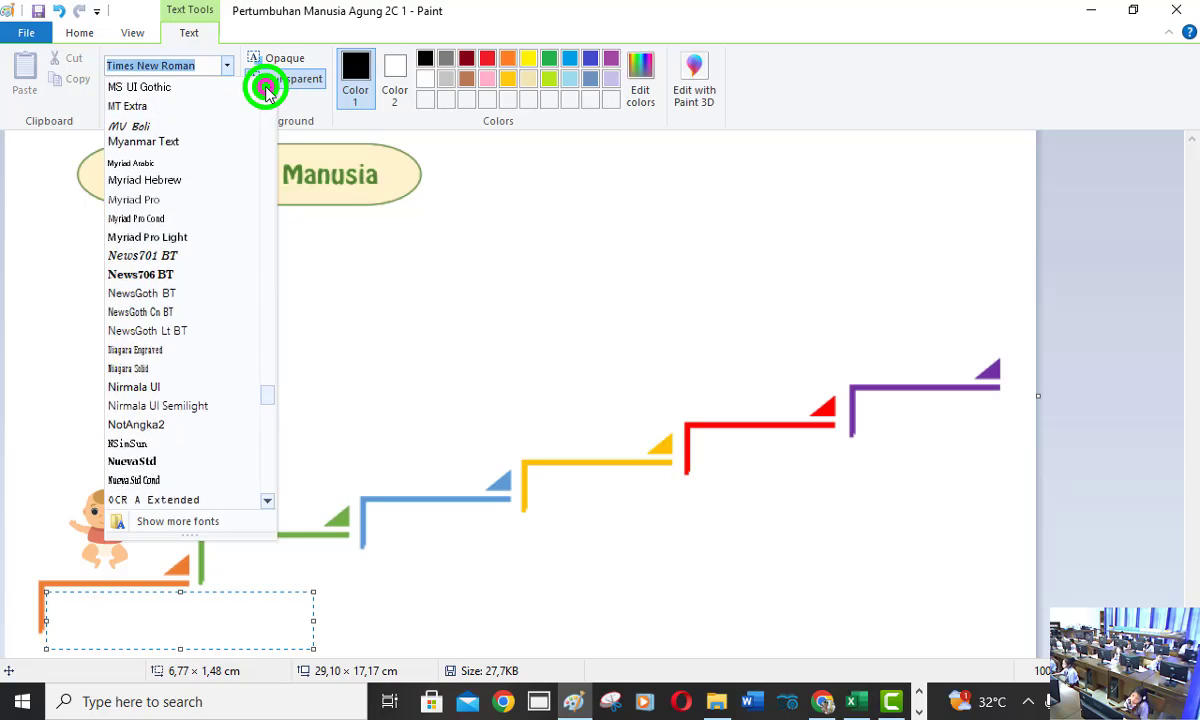
scroll(266, 88, "up", 1)
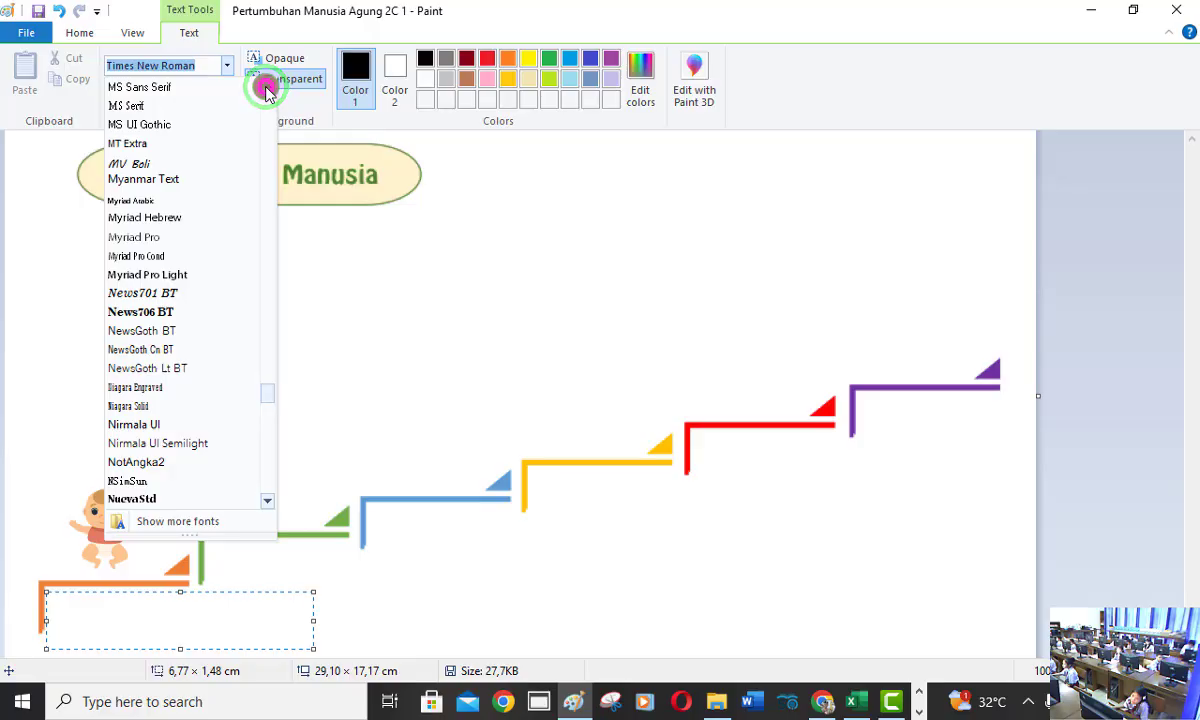
scroll(266, 88, "up", 3)
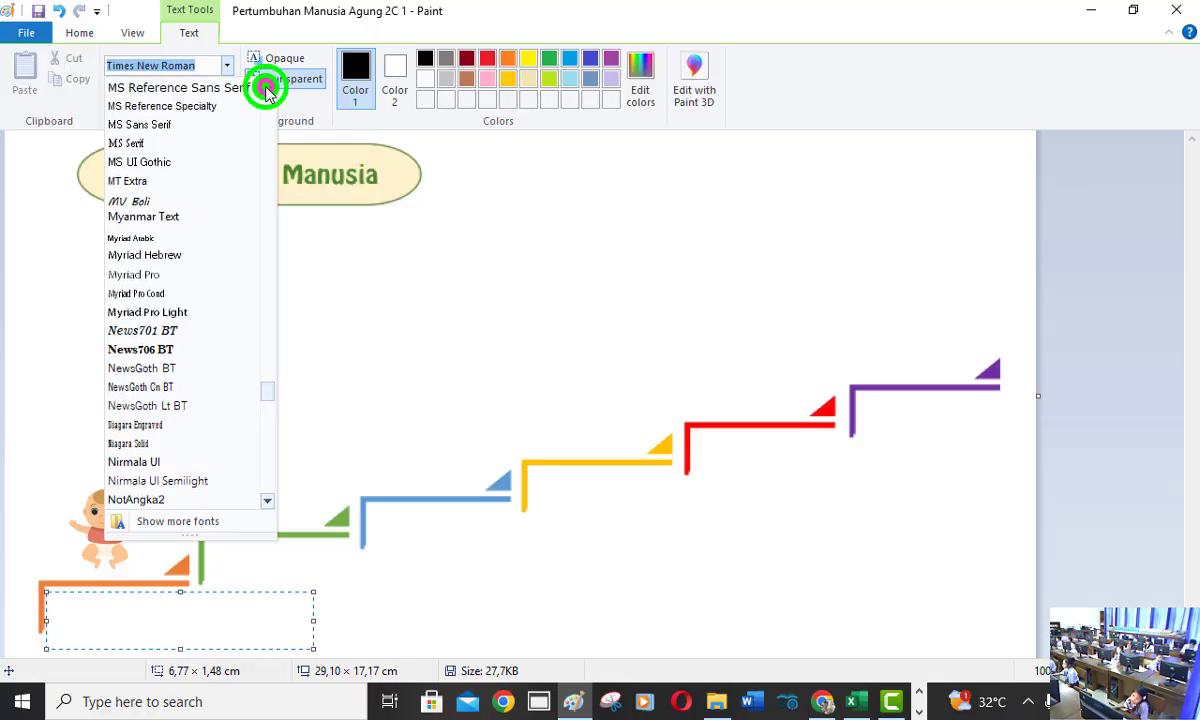
scroll(266, 90, "up", 4)
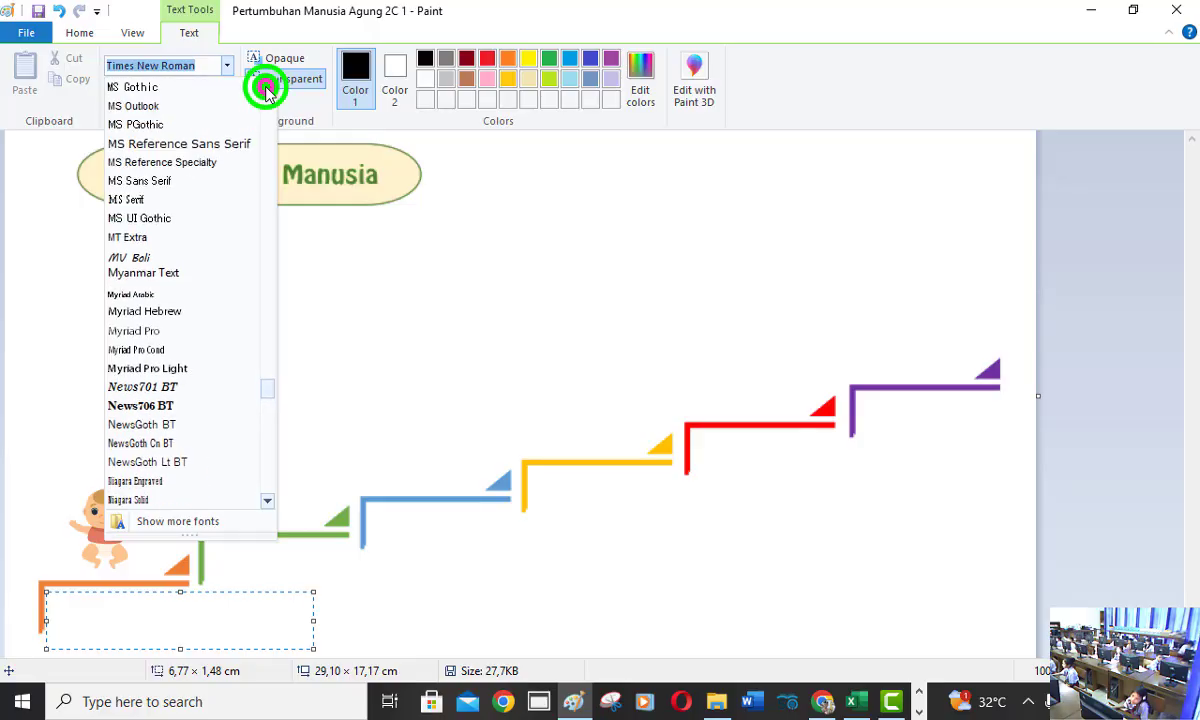
scroll(266, 90, "up", 3)
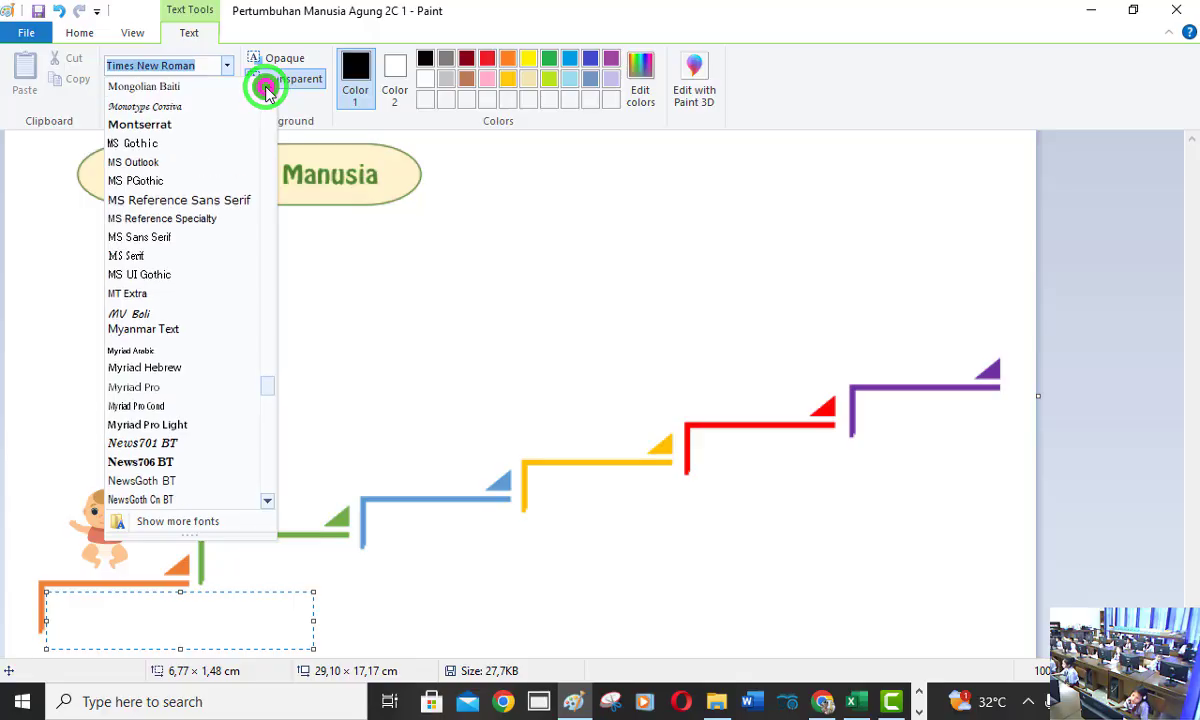
scroll(266, 90, "up", 4)
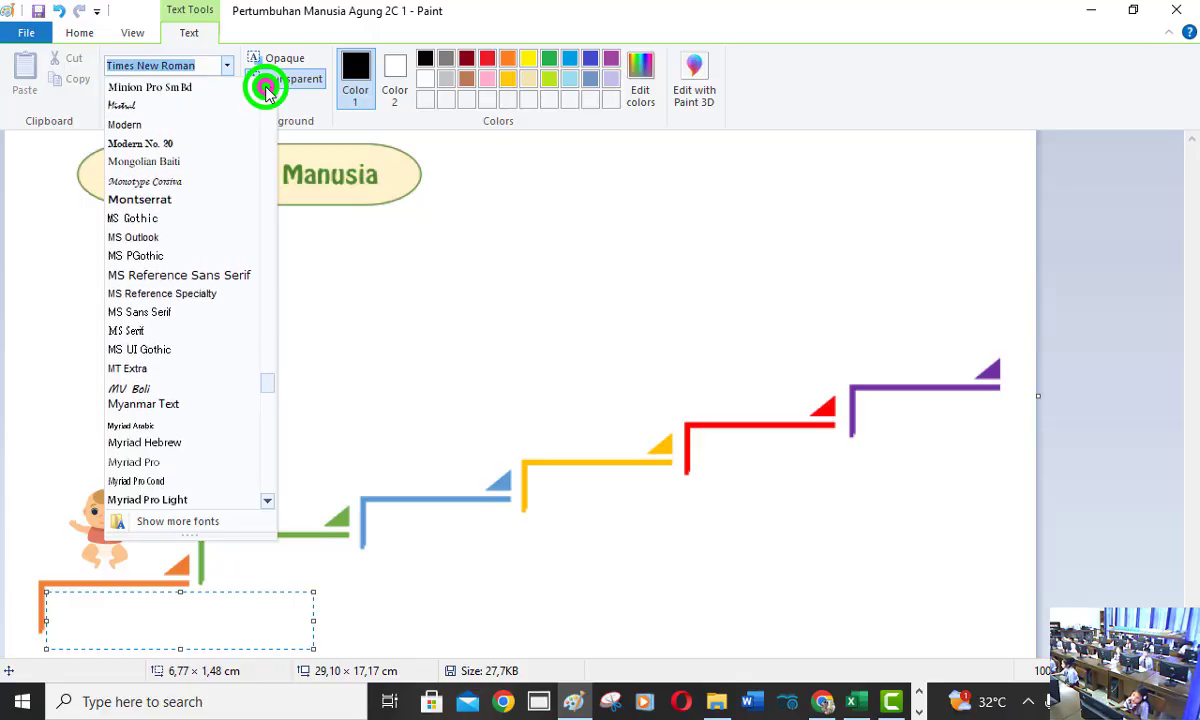
scroll(266, 90, "up", 4)
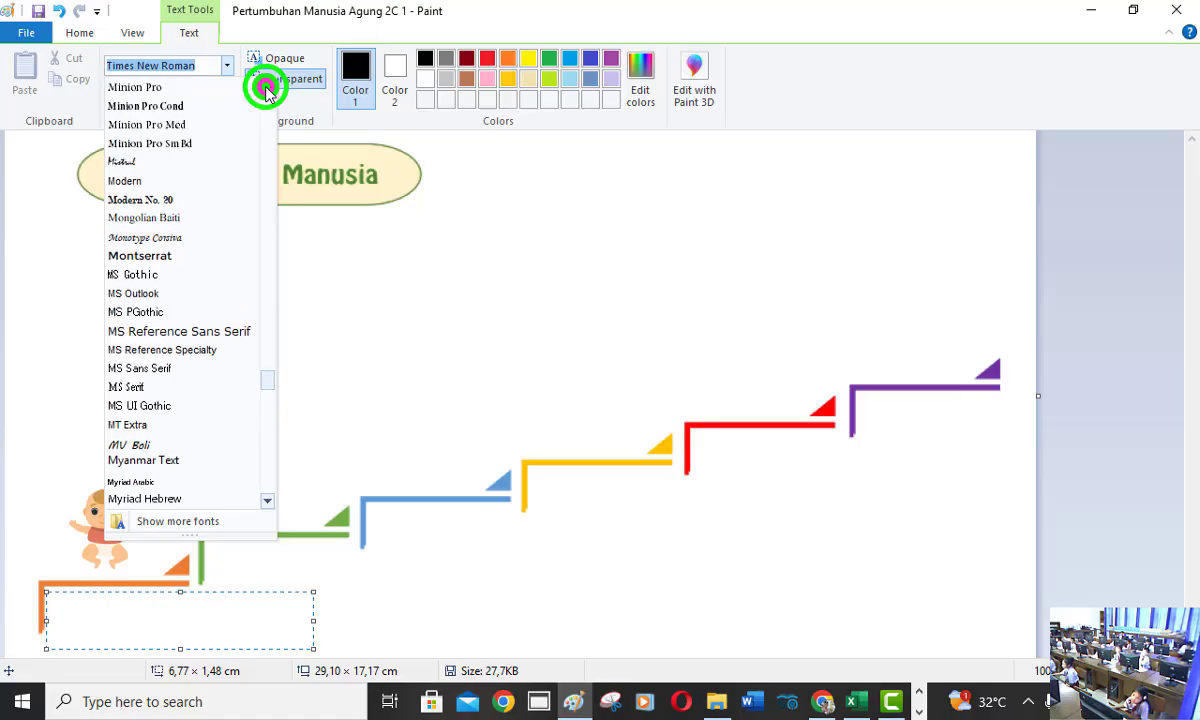
scroll(266, 90, "up", 4)
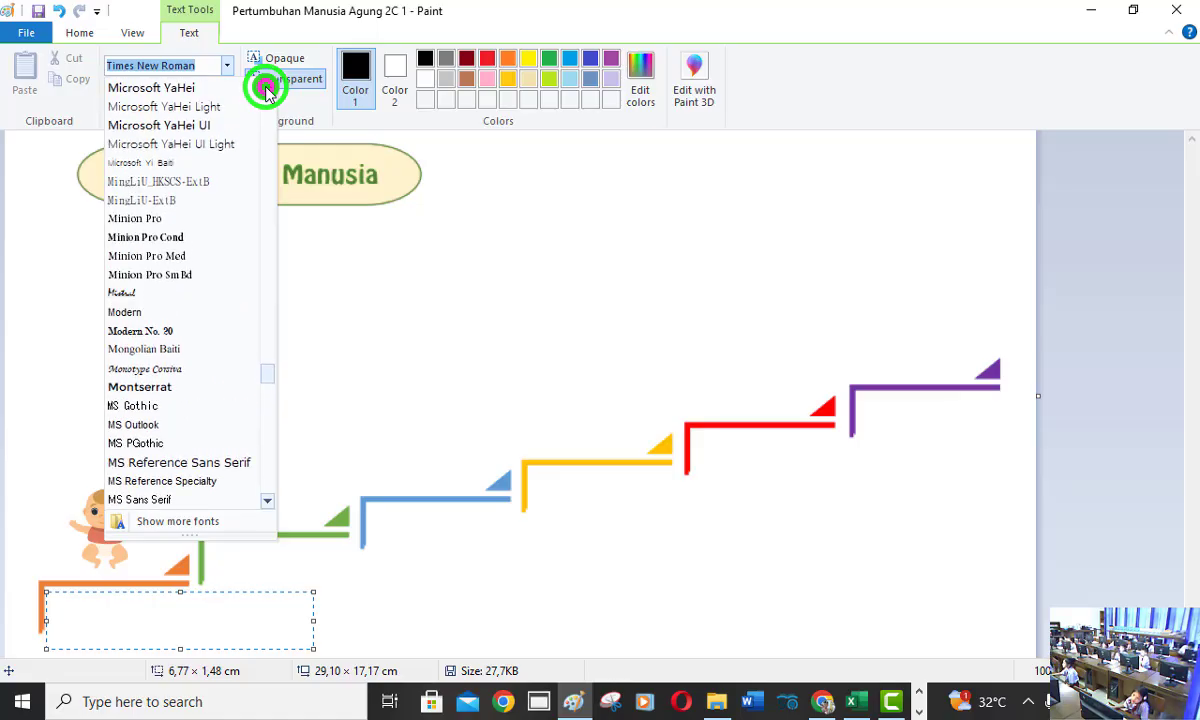
scroll(266, 90, "up", 2)
scroll(266, 90, "up", 4)
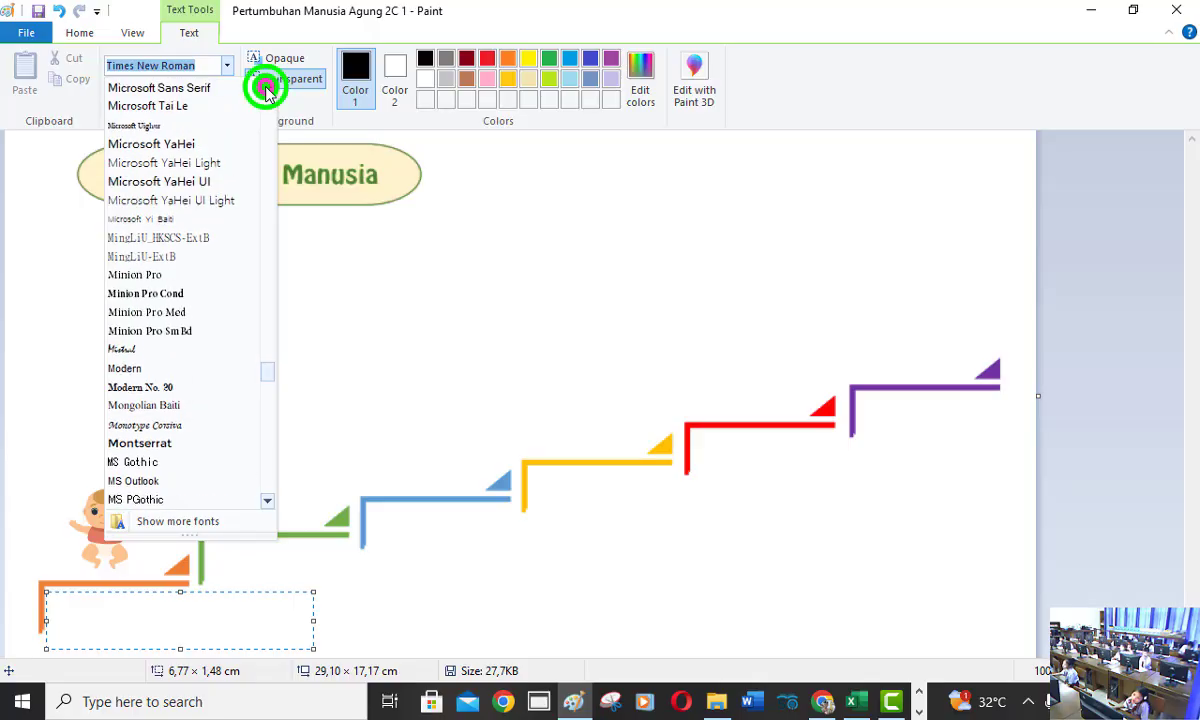
scroll(266, 90, "up", 10)
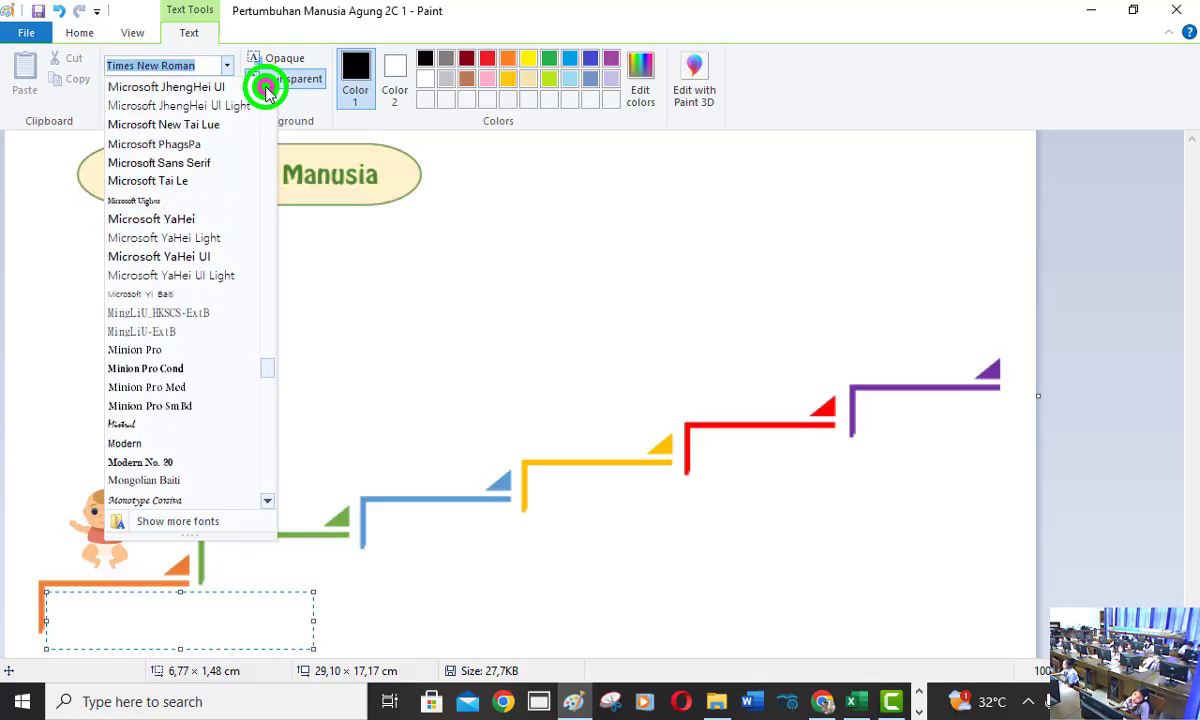
scroll(266, 90, "up", 6)
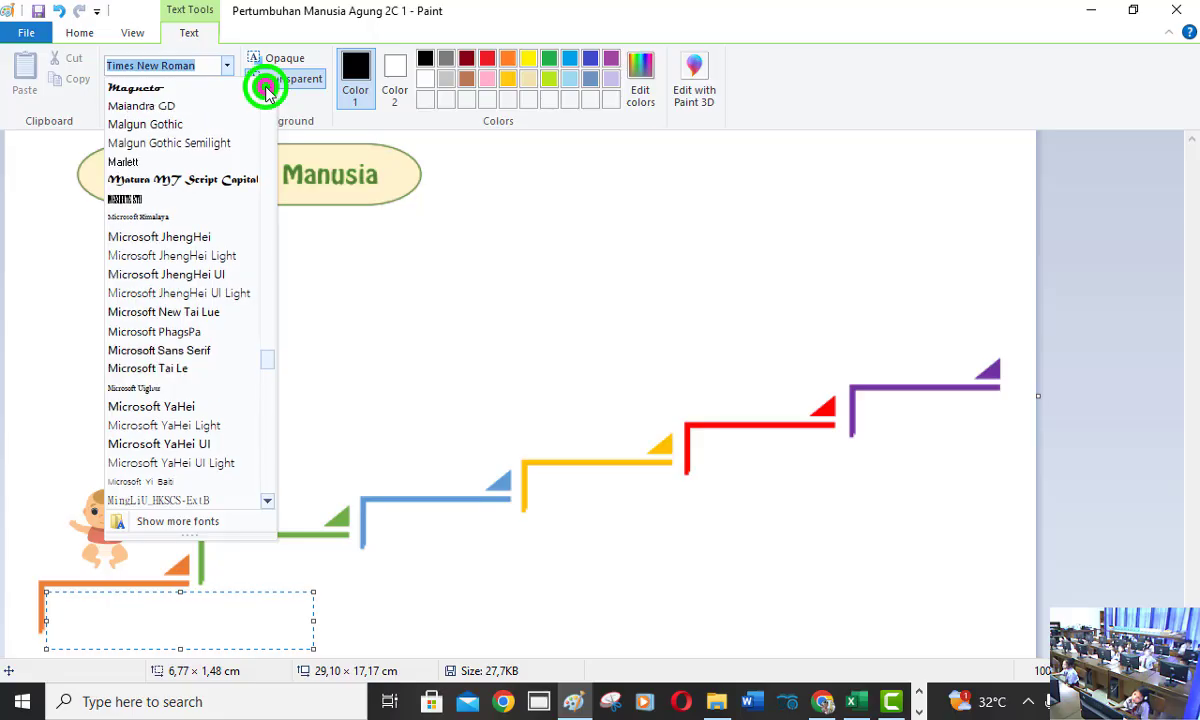
scroll(266, 90, "up", 7)
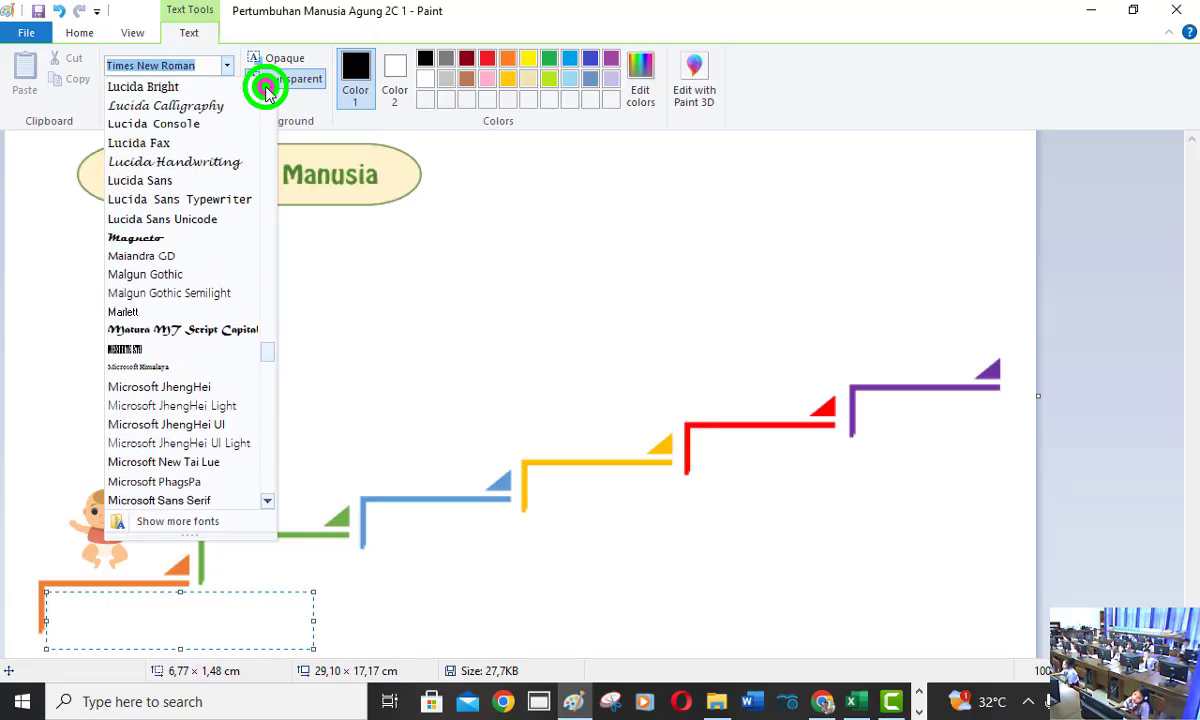
Step: Set the font of the empty text box beneath the orange stair step to Impact
scroll(266, 90, "up", 8)
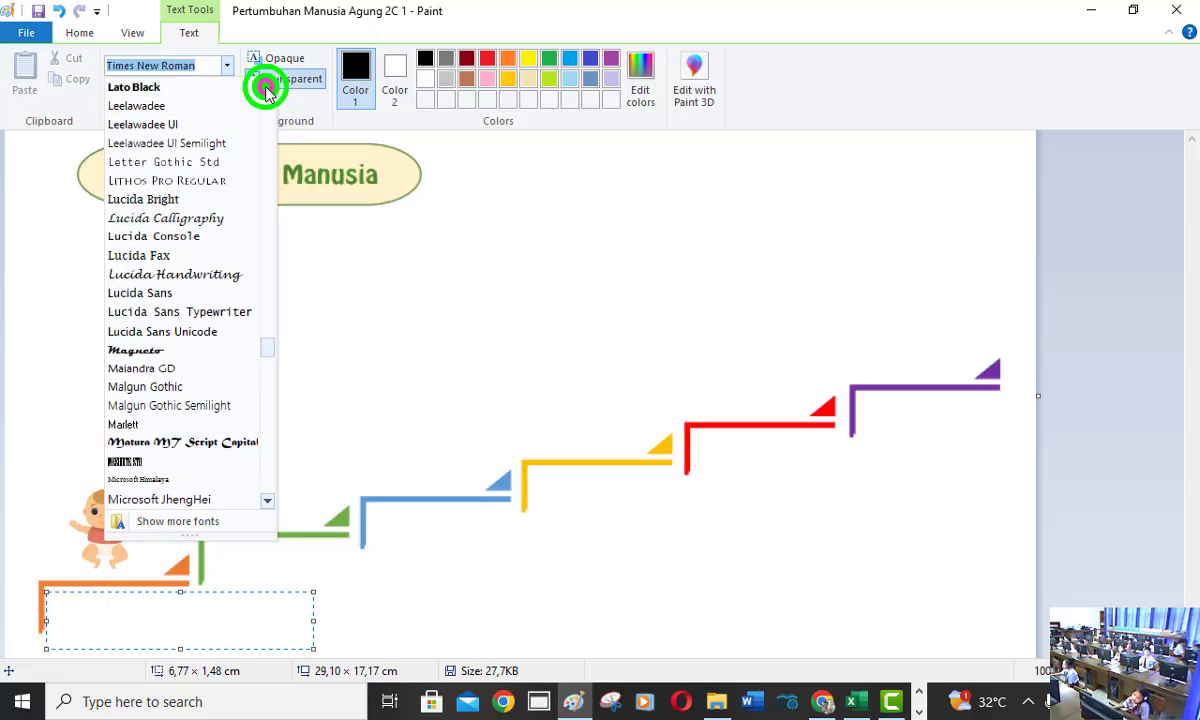
scroll(266, 90, "up", 3)
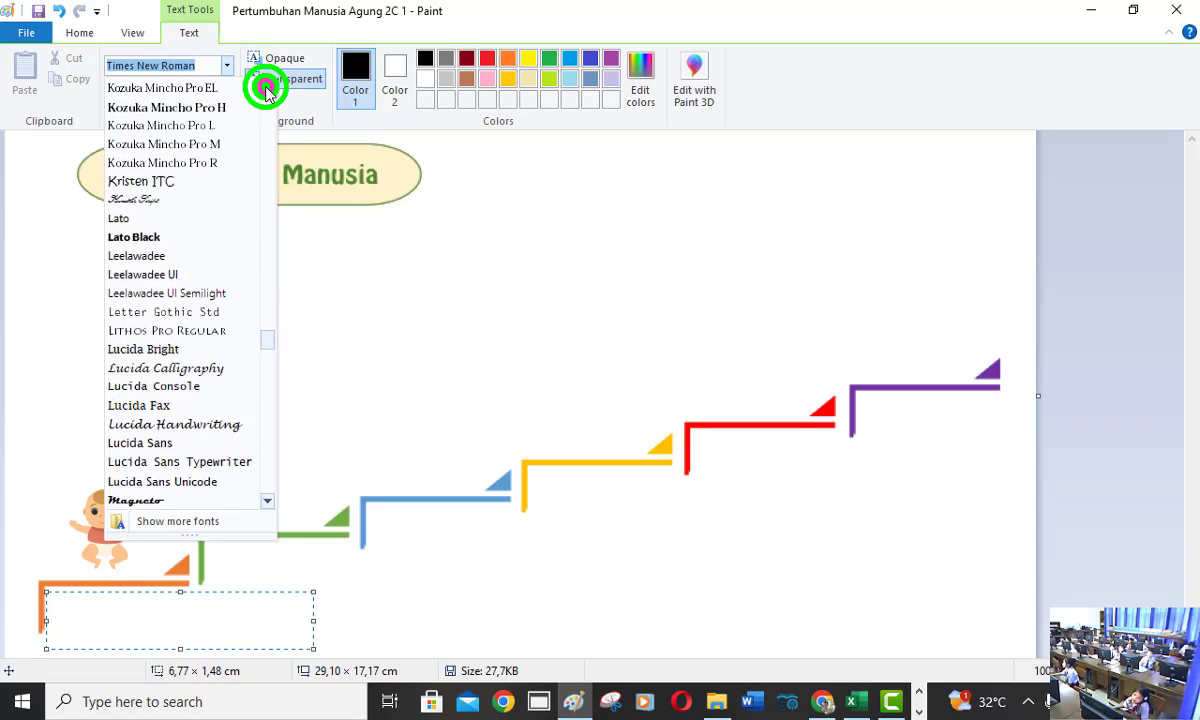
scroll(266, 90, "up", 7)
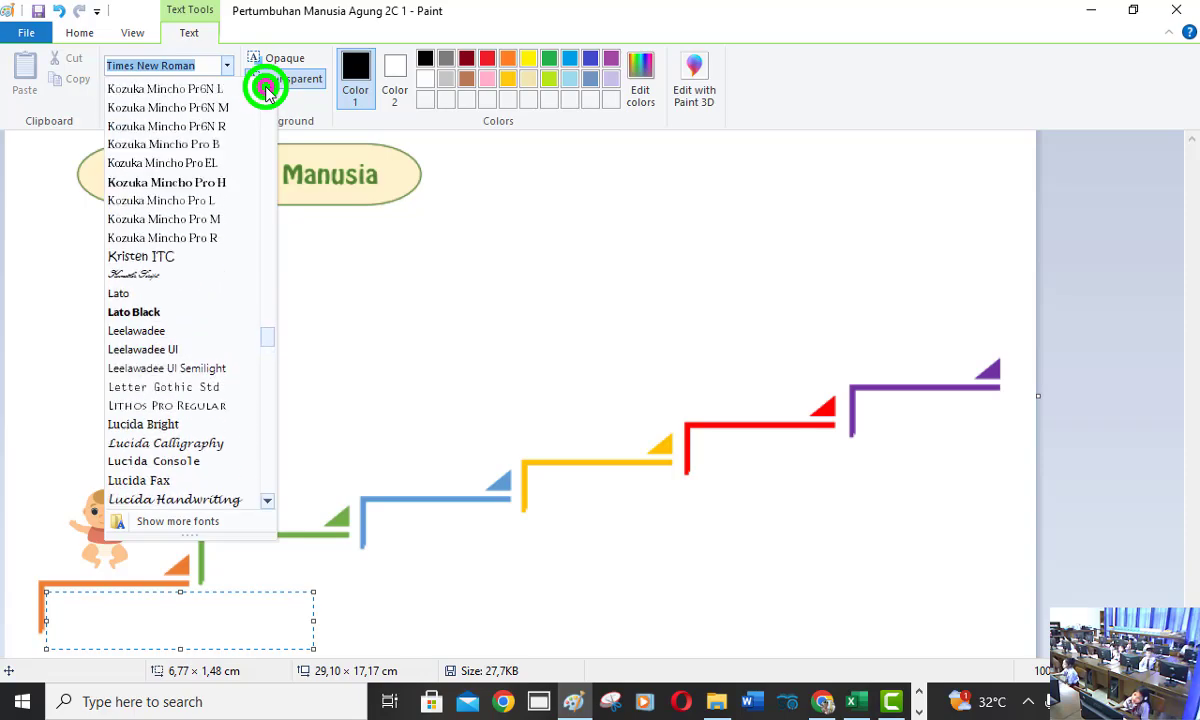
scroll(266, 90, "up", 6)
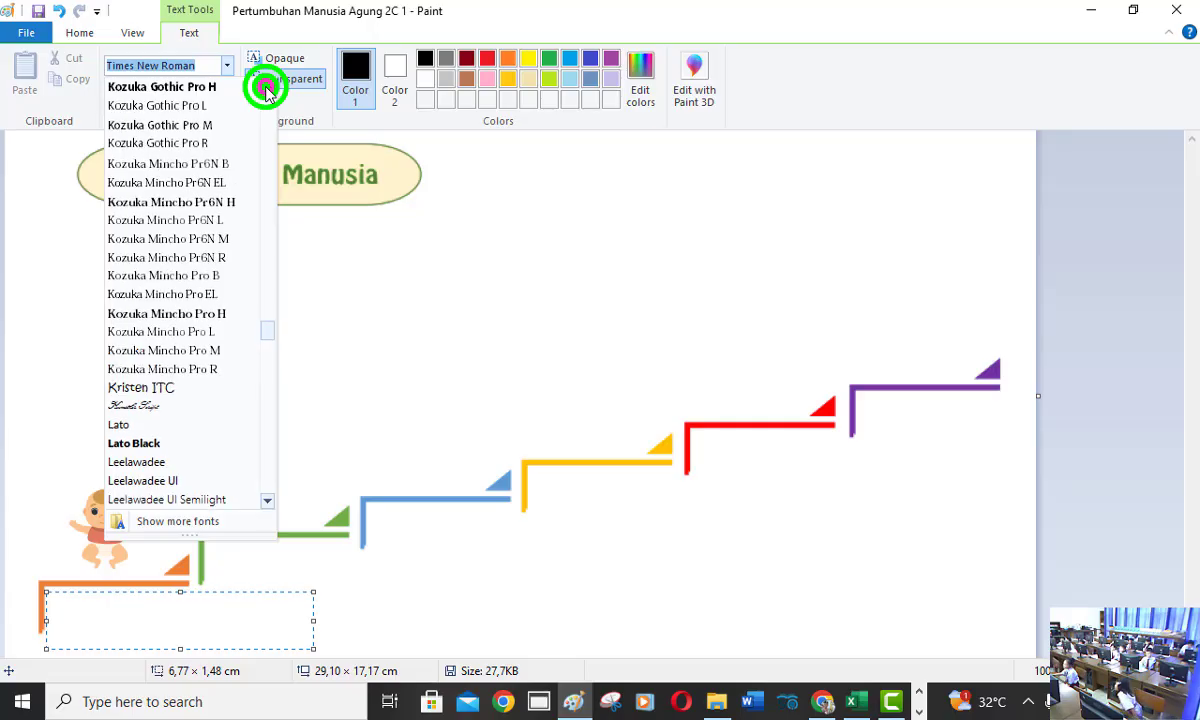
scroll(266, 90, "up", 7)
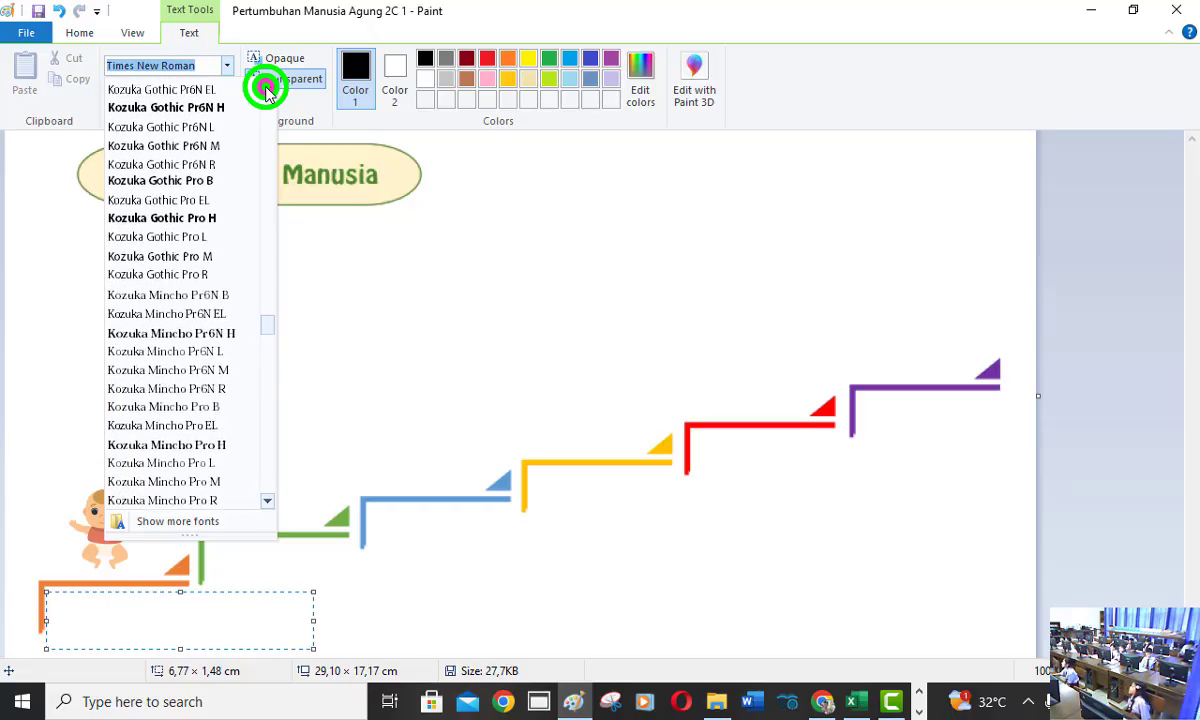
scroll(266, 90, "up", 5)
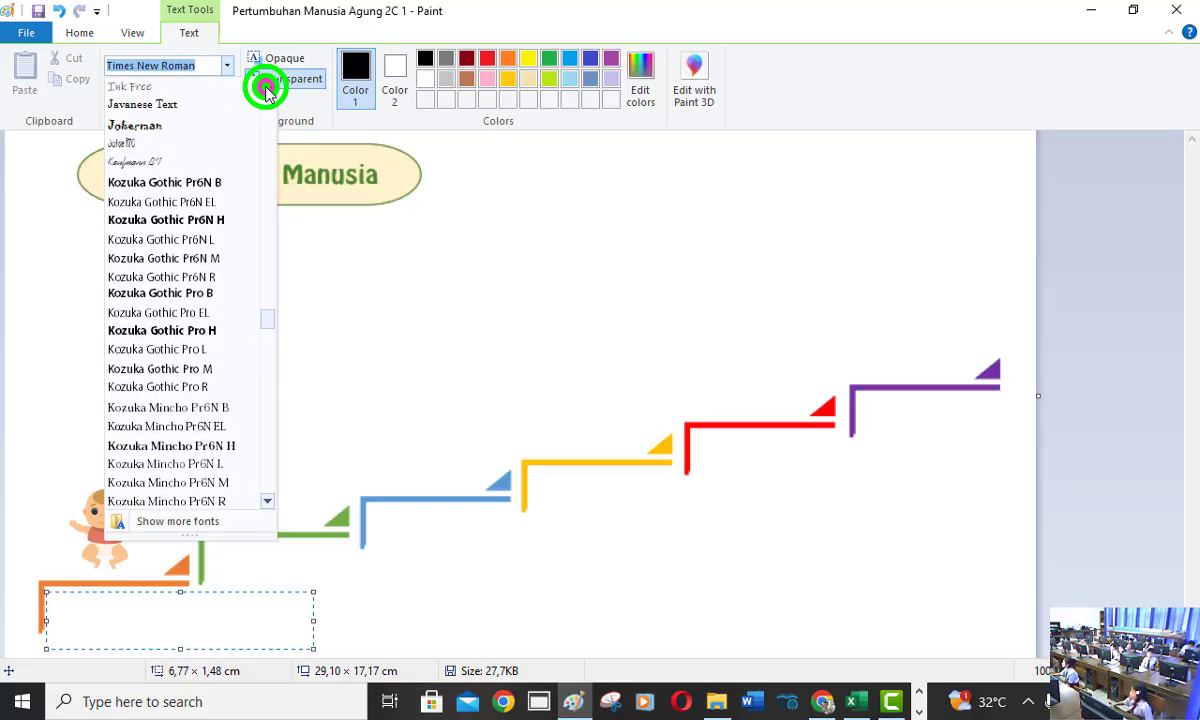
scroll(266, 90, "up", 1)
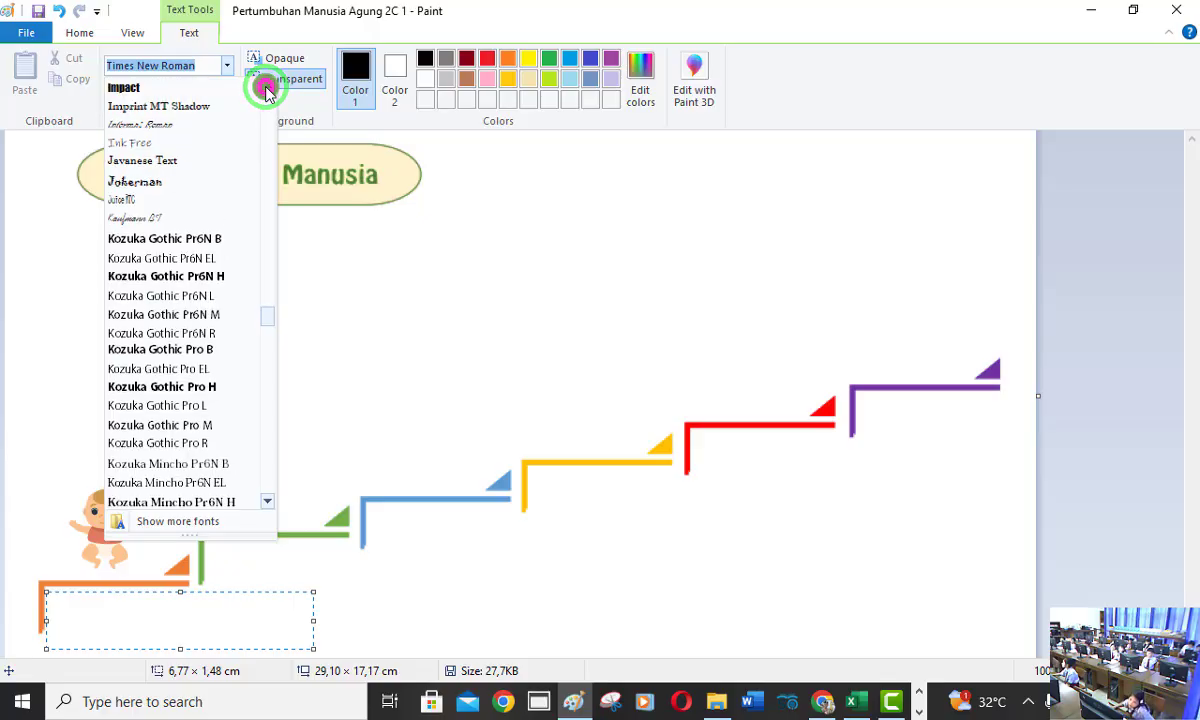
left_click(215, 90)
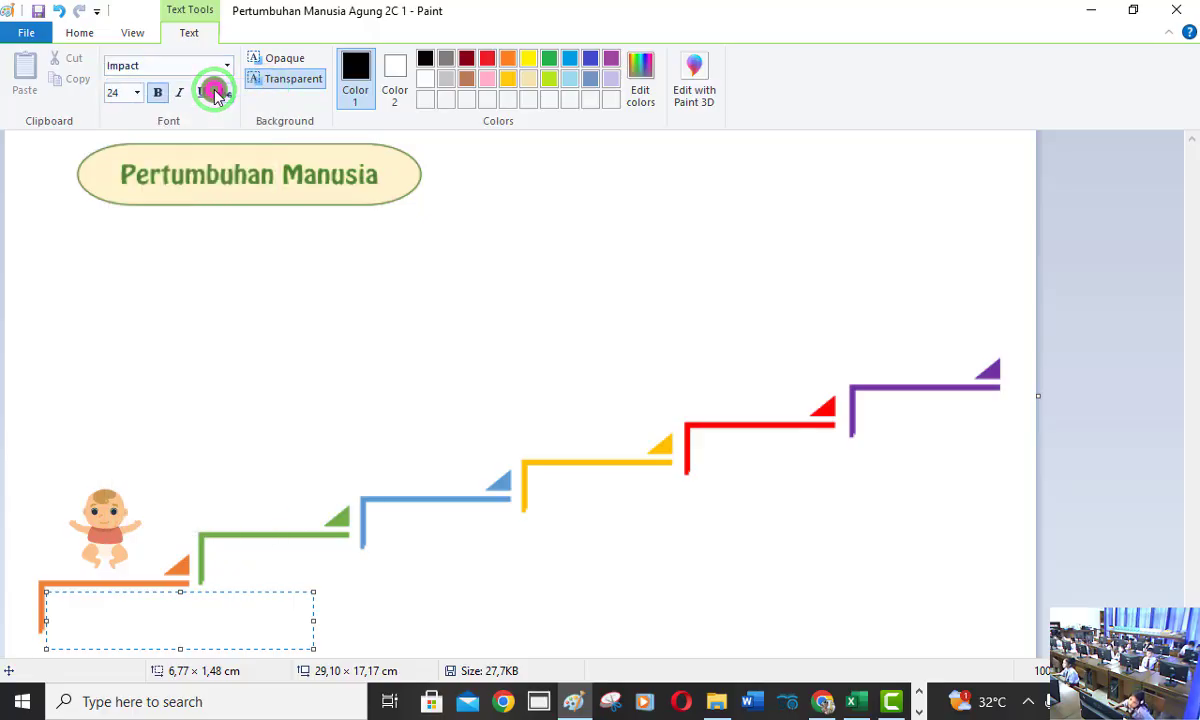
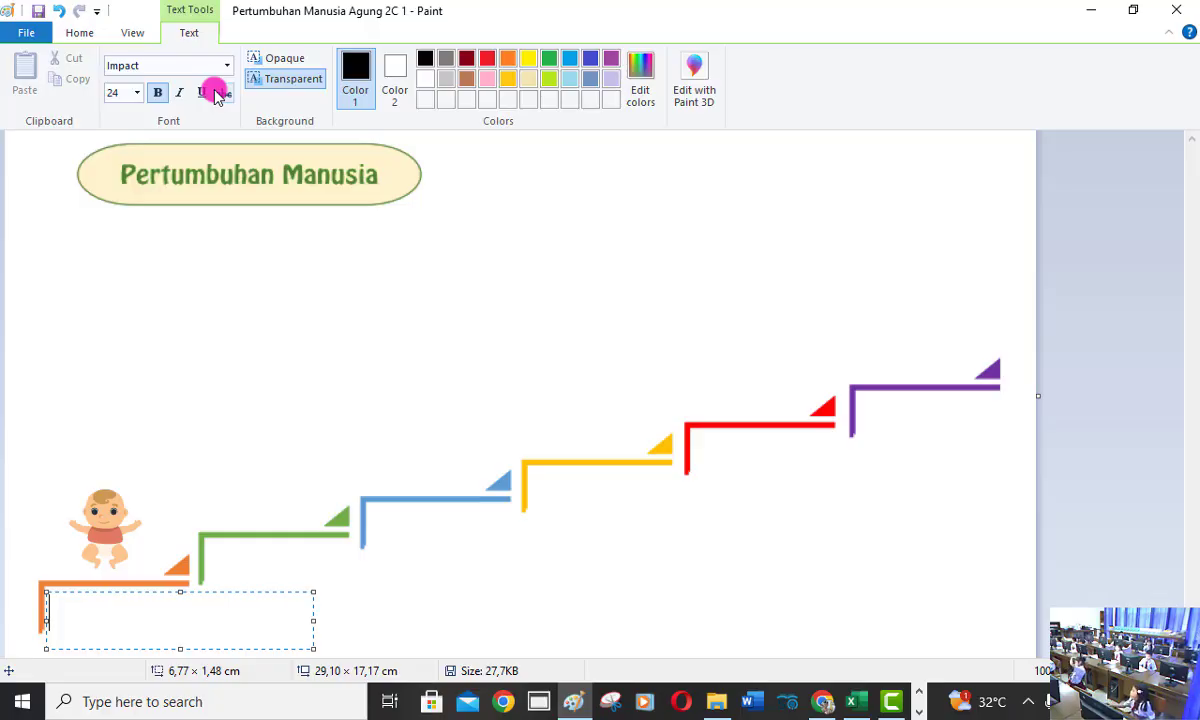
Step: Set the text colour to orange and enter the label "Bayi" beneath the orange stair step
left_click(513, 60)
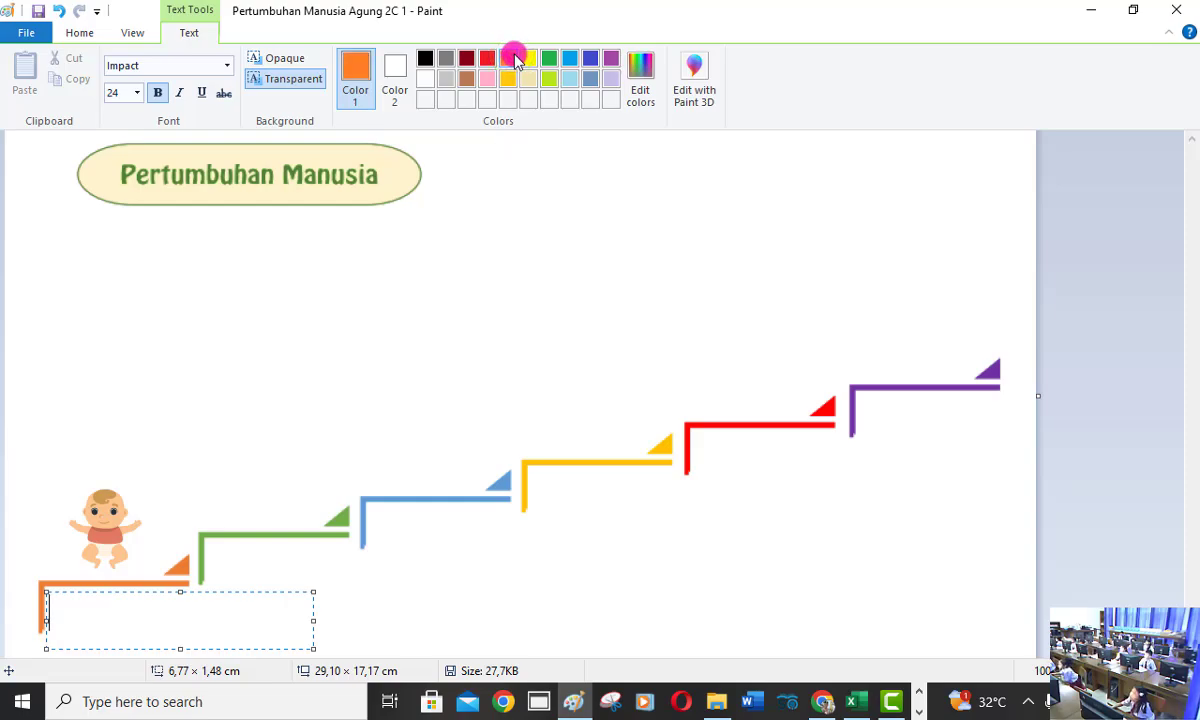
type("Bay")
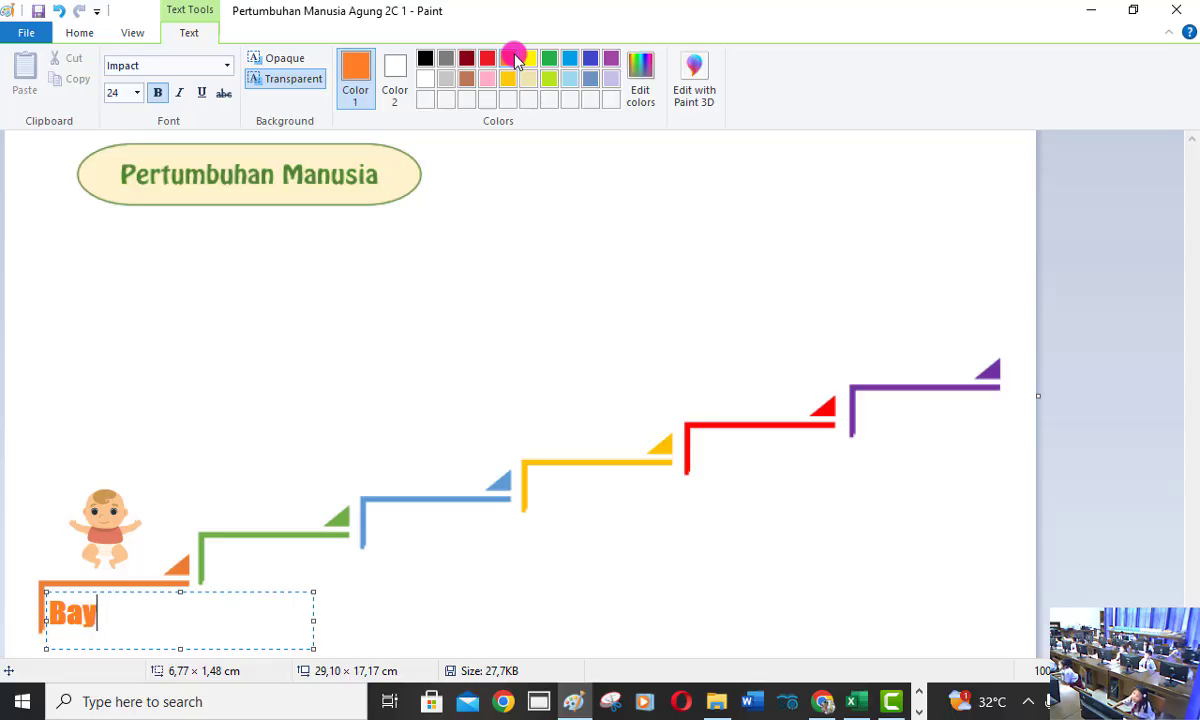
type("i")
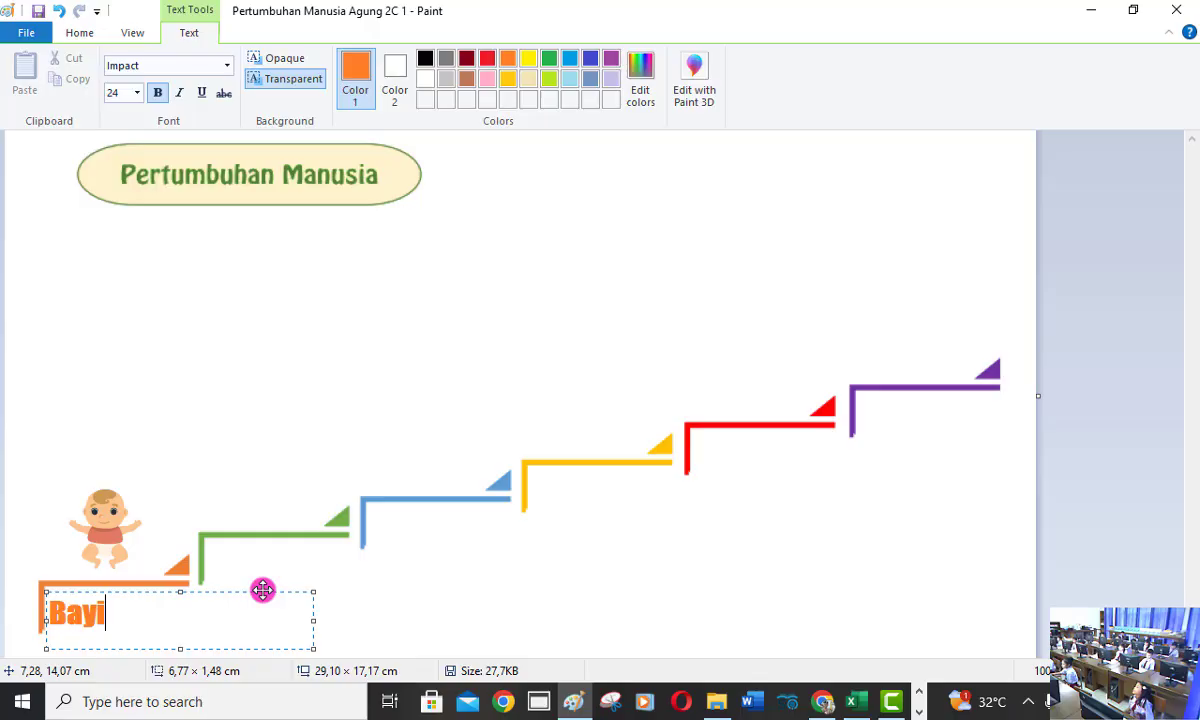
Step: Reposition the "Bayi" label so it sits centred beneath the orange stair step, and commit the text to the canvas
left_click_drag(262, 590, 720, 241)
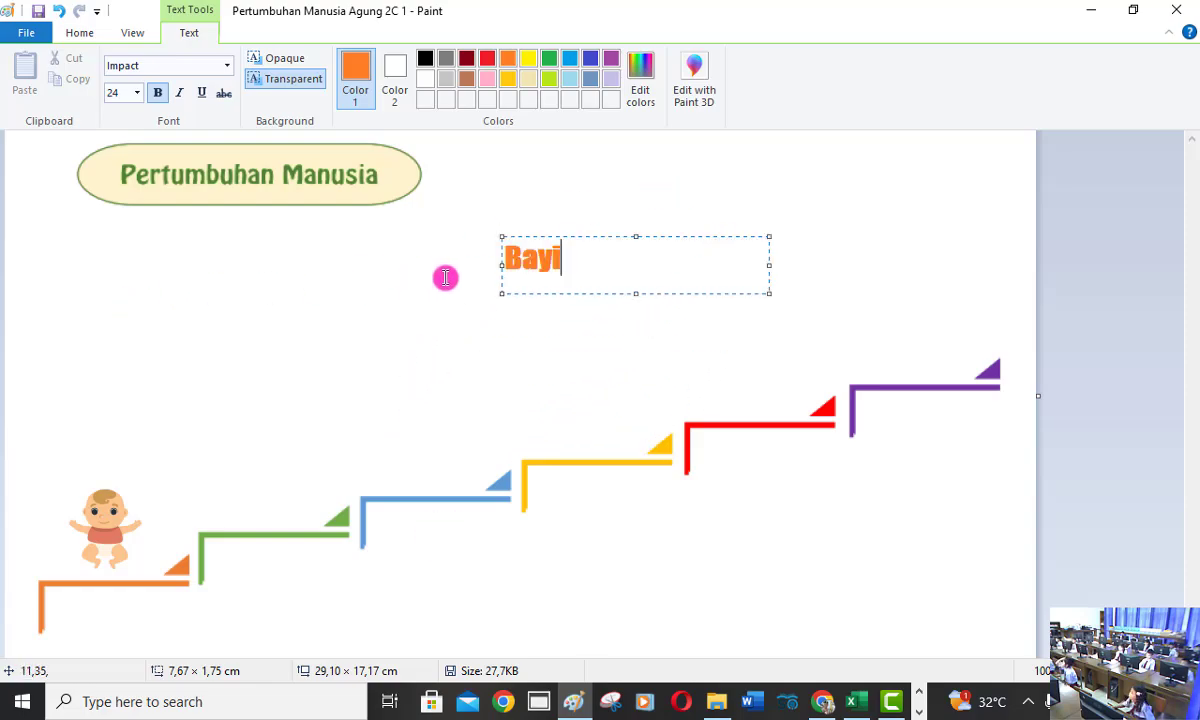
left_click_drag(707, 236, 277, 588)
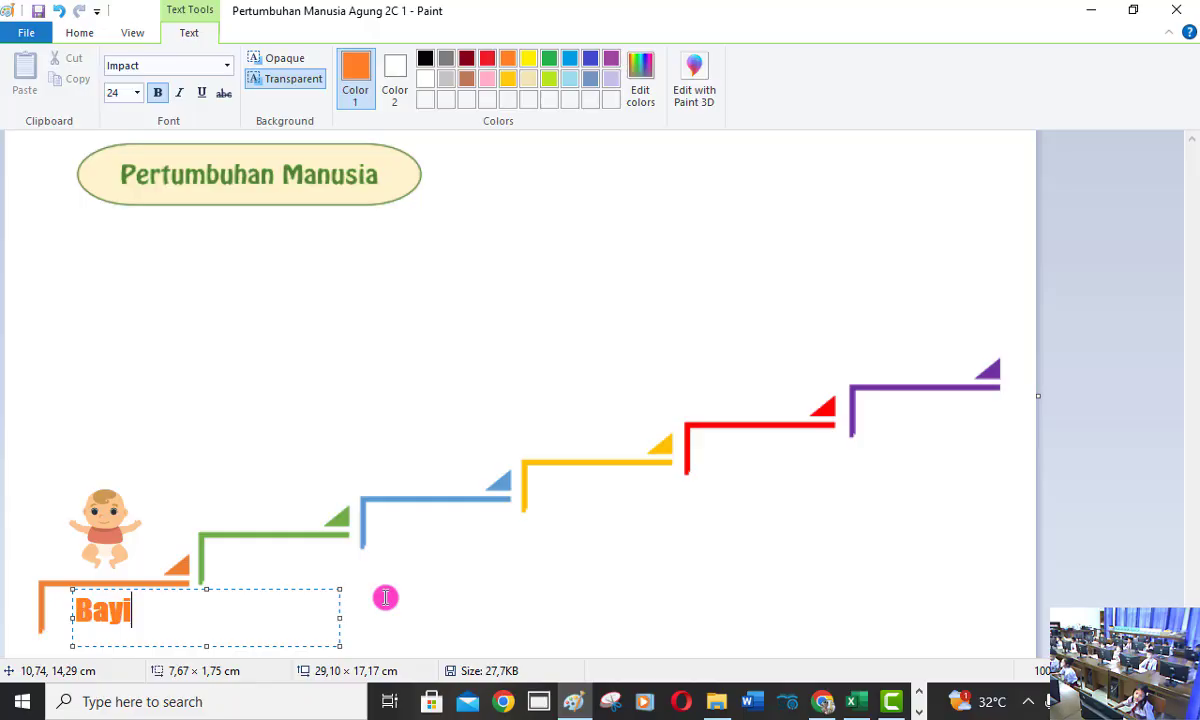
left_click(108, 603)
left_click_drag(108, 603, 236, 591)
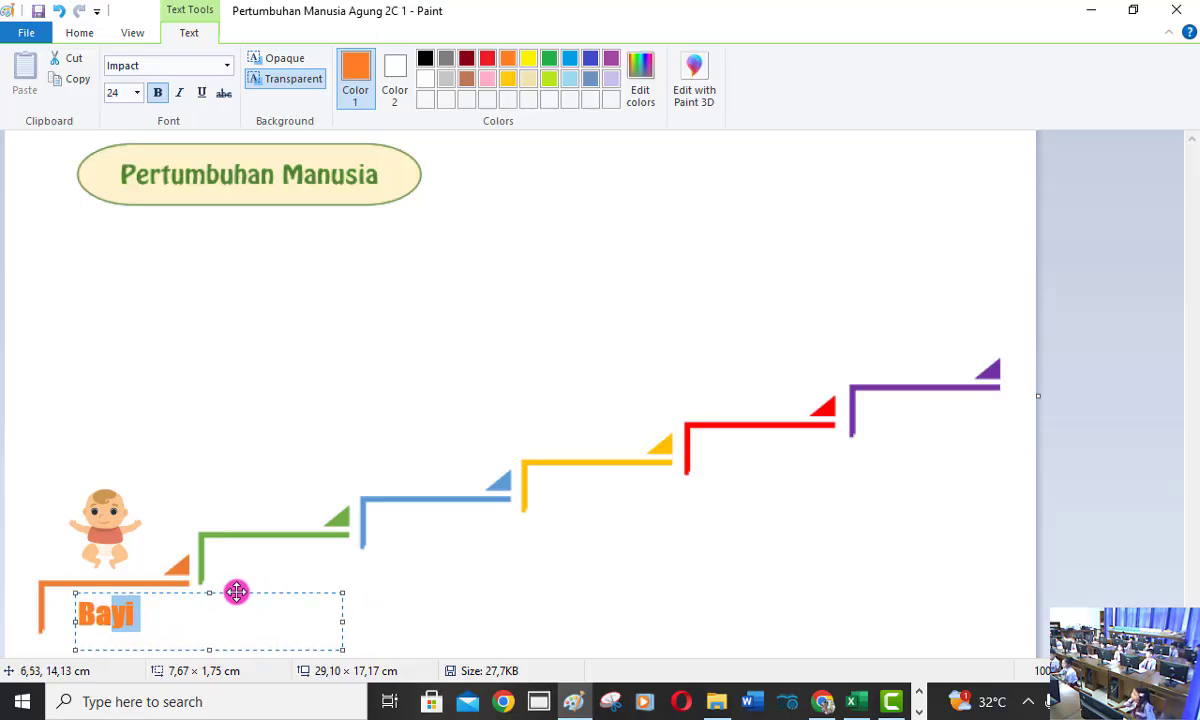
left_click(577, 348)
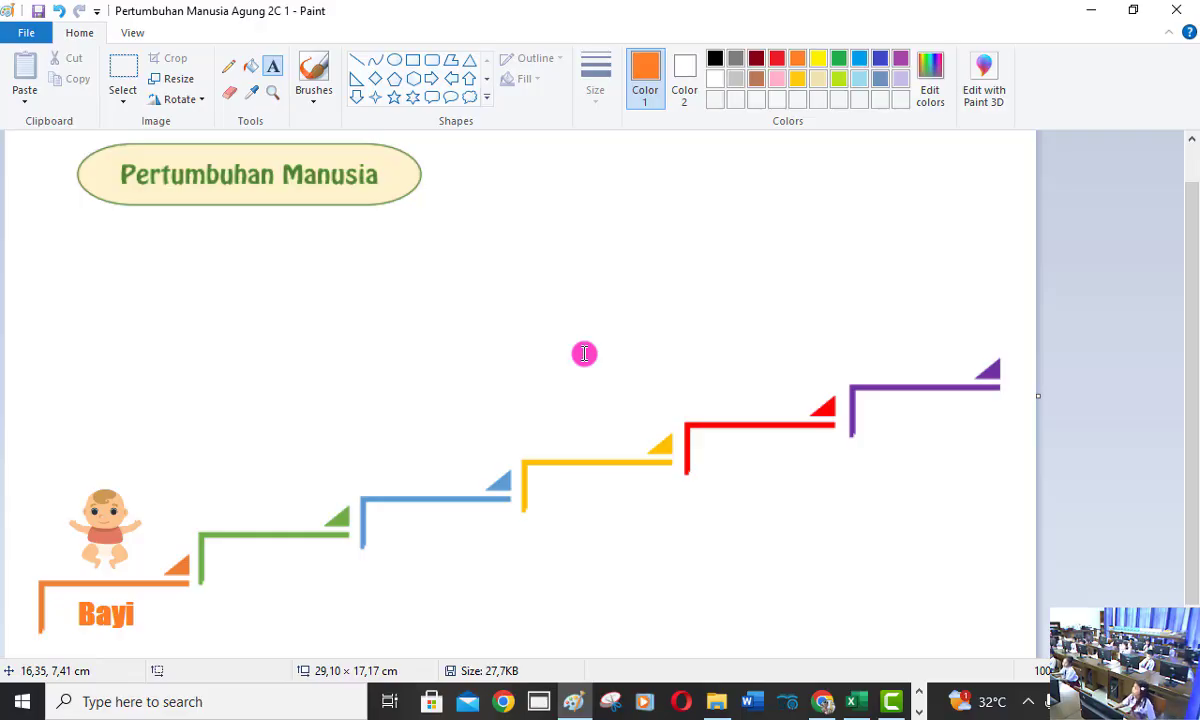
Step: Paste the balita picture from the Pertumbuhan Manusia folder and place it on top of the green stair step
left_click(26, 104)
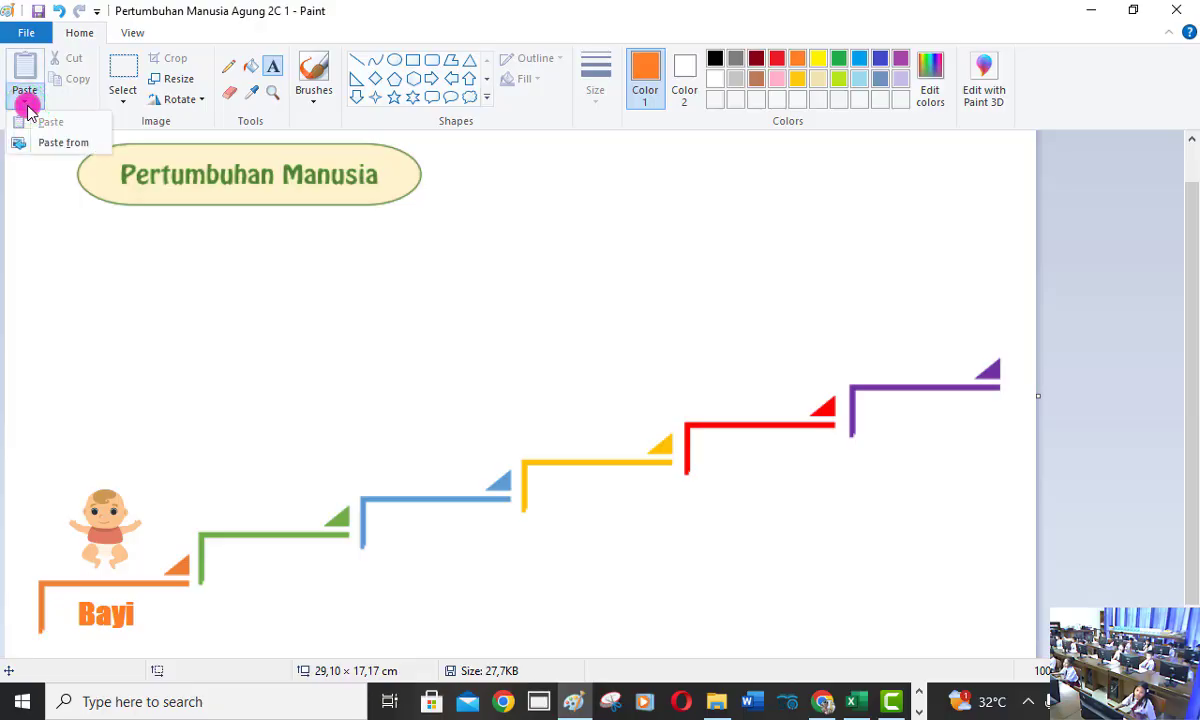
left_click(25, 142)
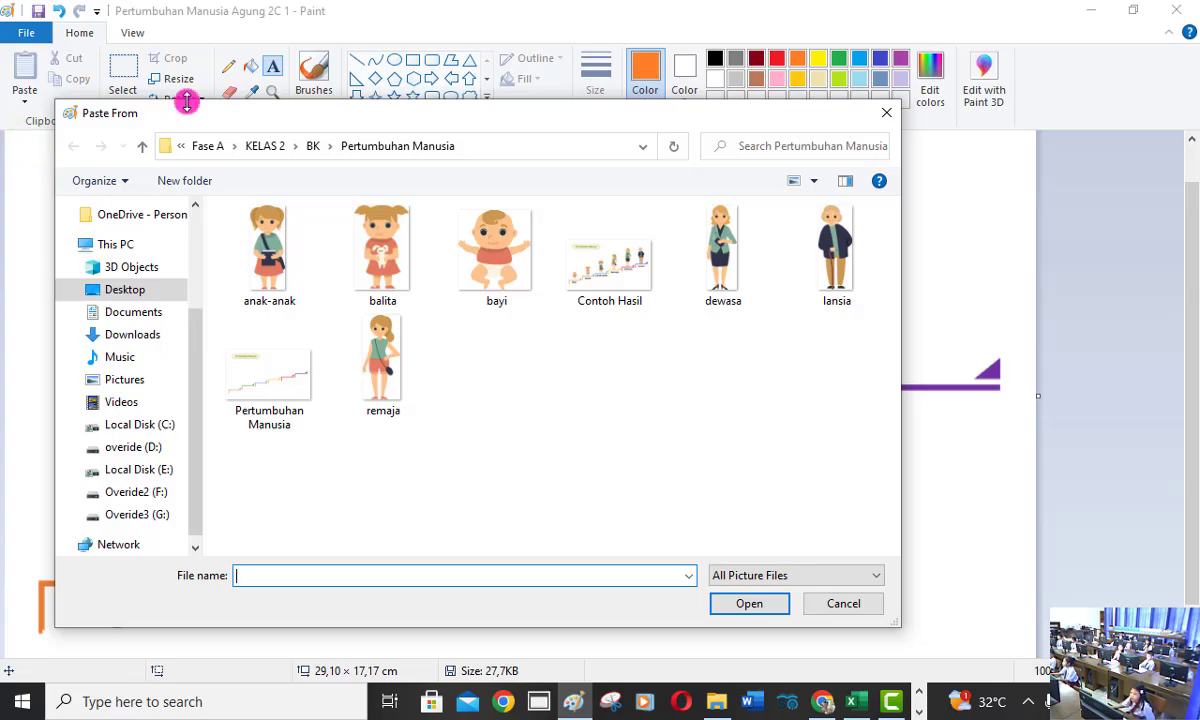
left_click(377, 256)
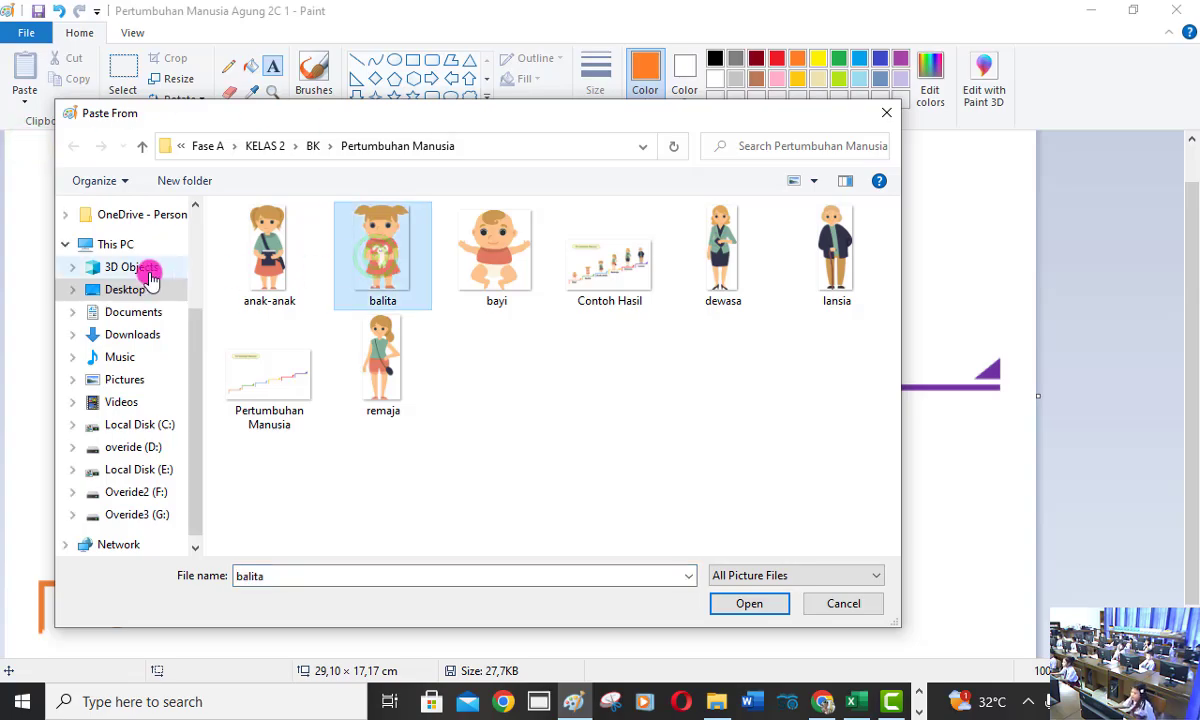
left_click(749, 603)
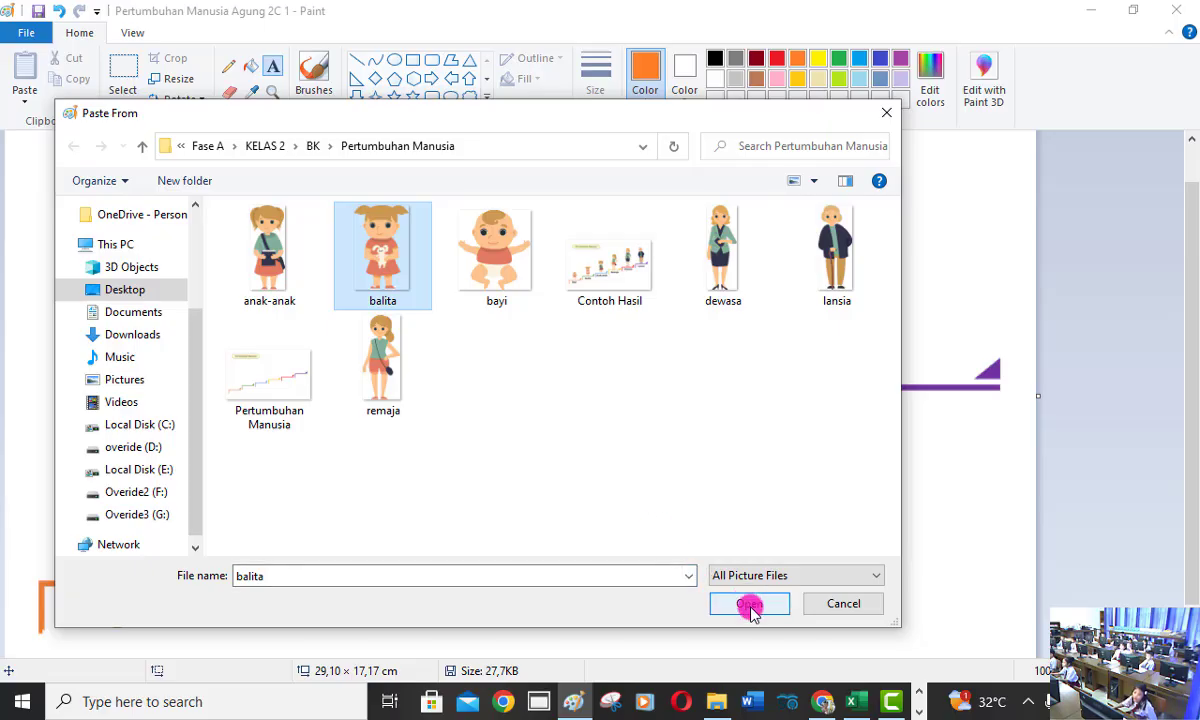
left_click(750, 605)
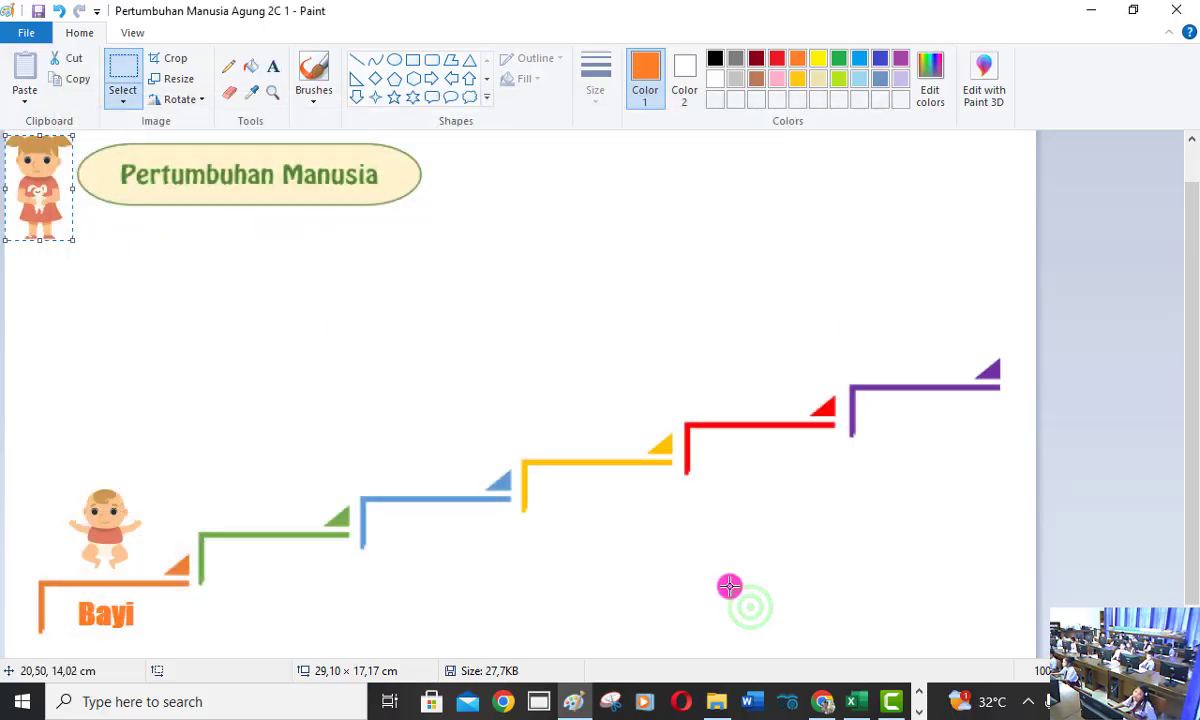
left_click_drag(36, 181, 272, 465)
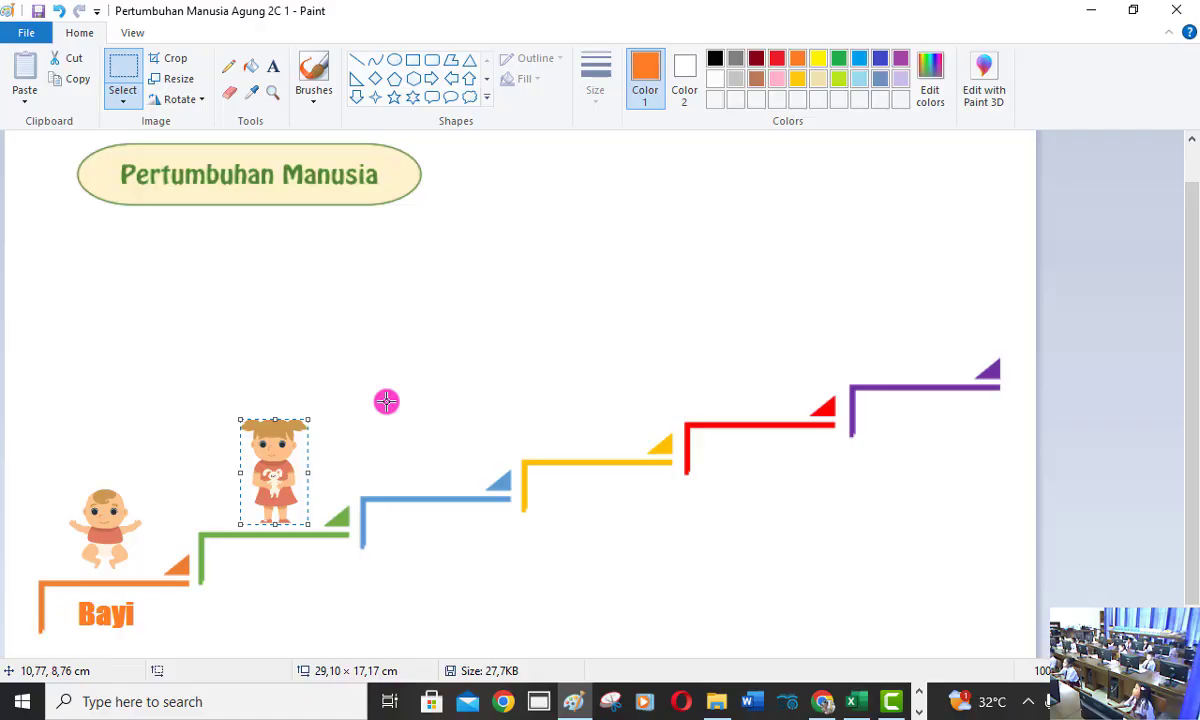
Step: Create a text box about 5.8 × 2.2 cm beneath the green stair step and set its text colour to green
left_click(274, 68)
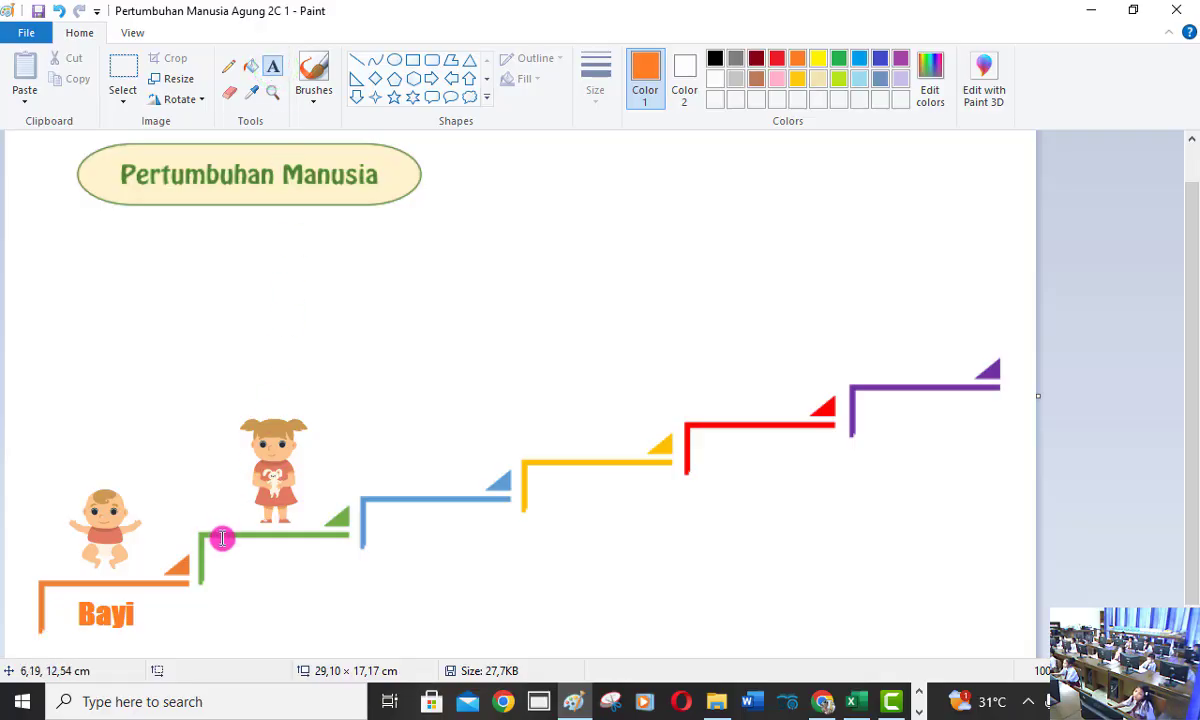
left_click_drag(207, 546, 411, 622)
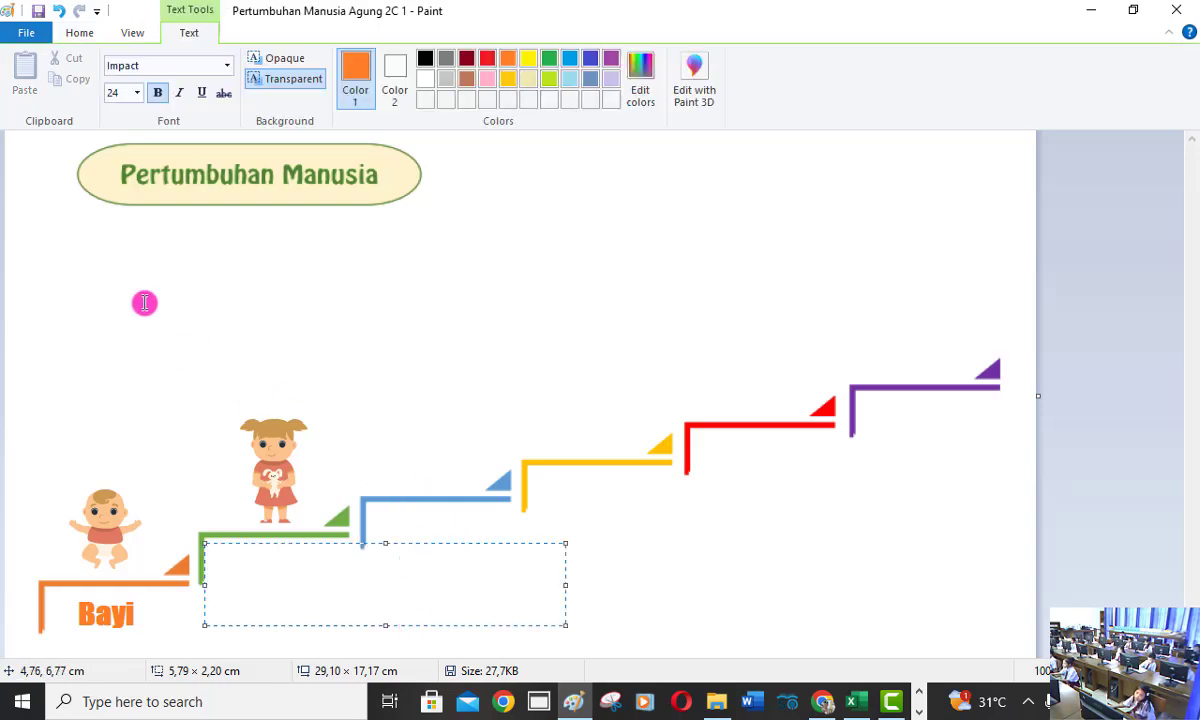
left_click(166, 93)
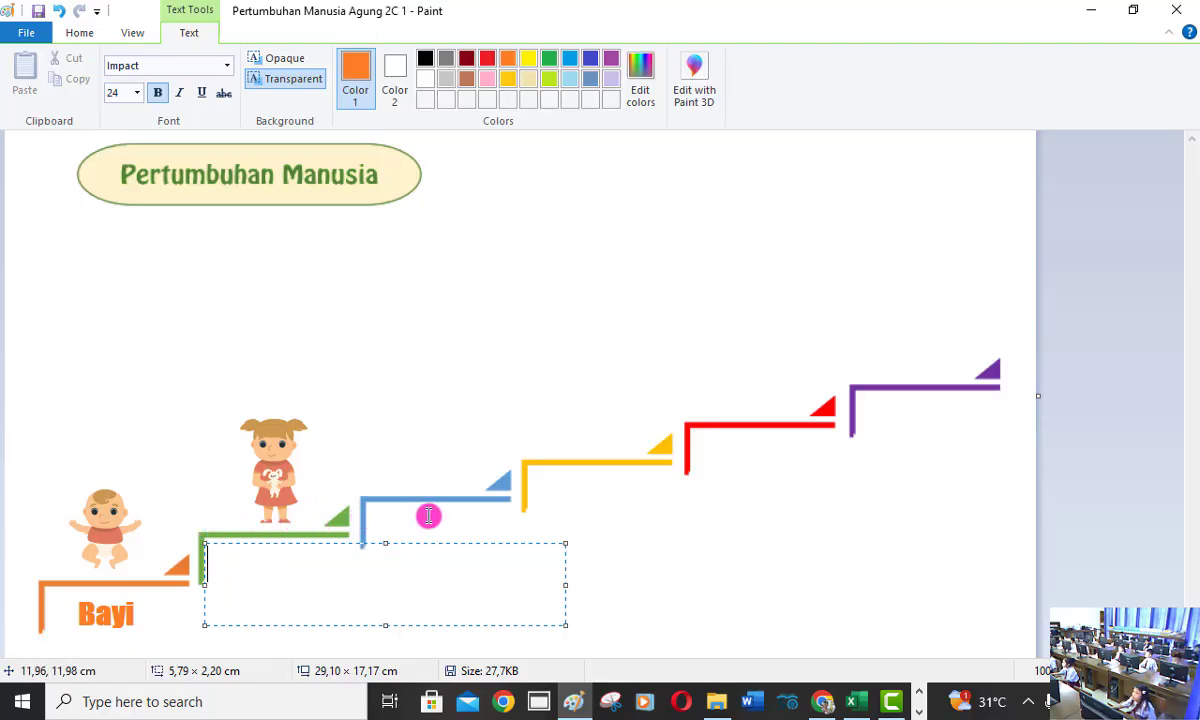
left_click(549, 59)
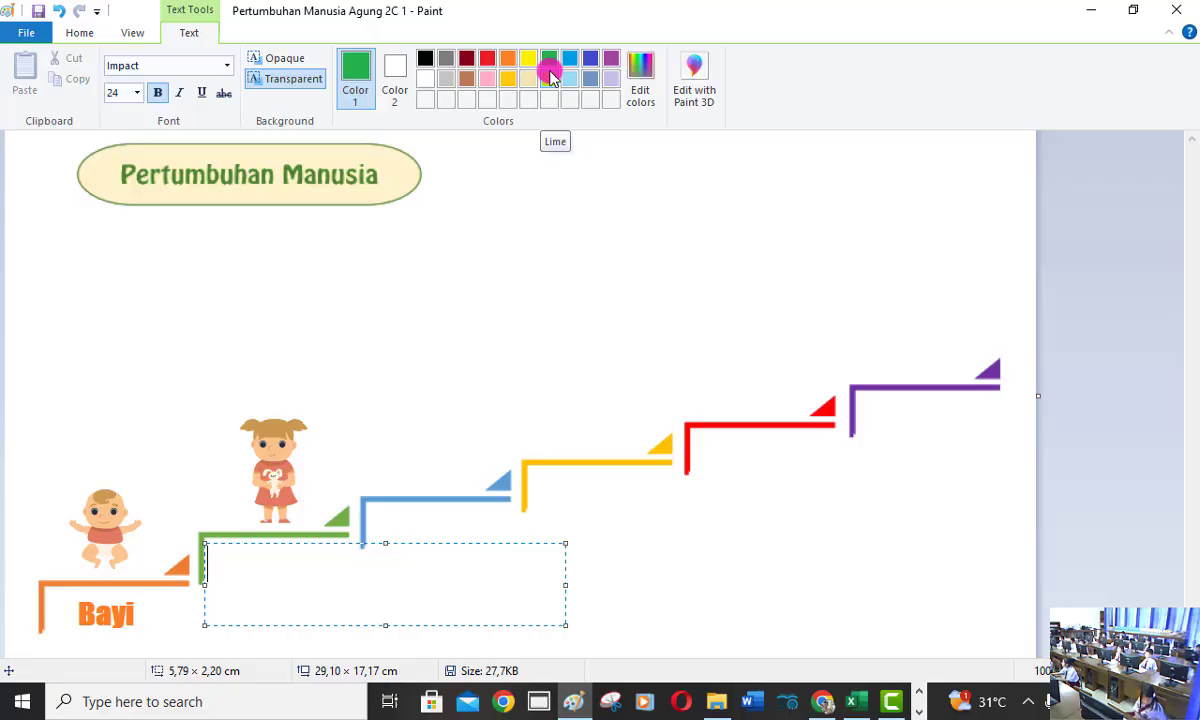
Step: Enter the label "Balita", centre it beneath the green stair step and commit the text
type("B")
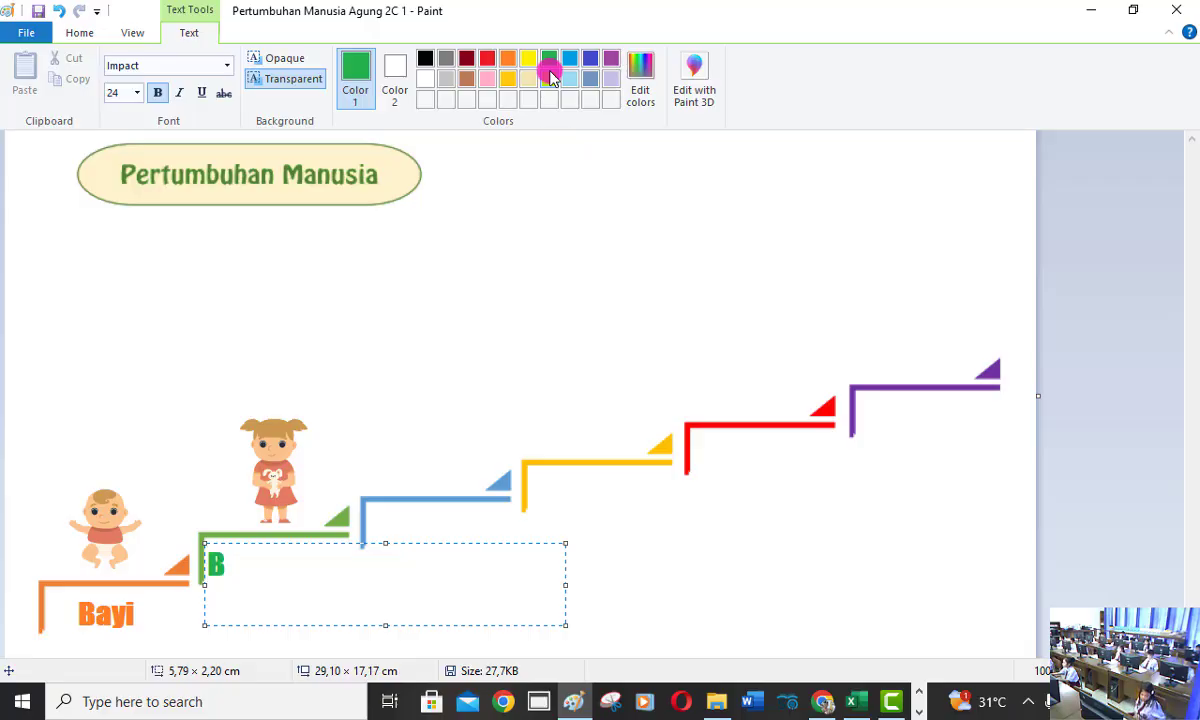
type("alita")
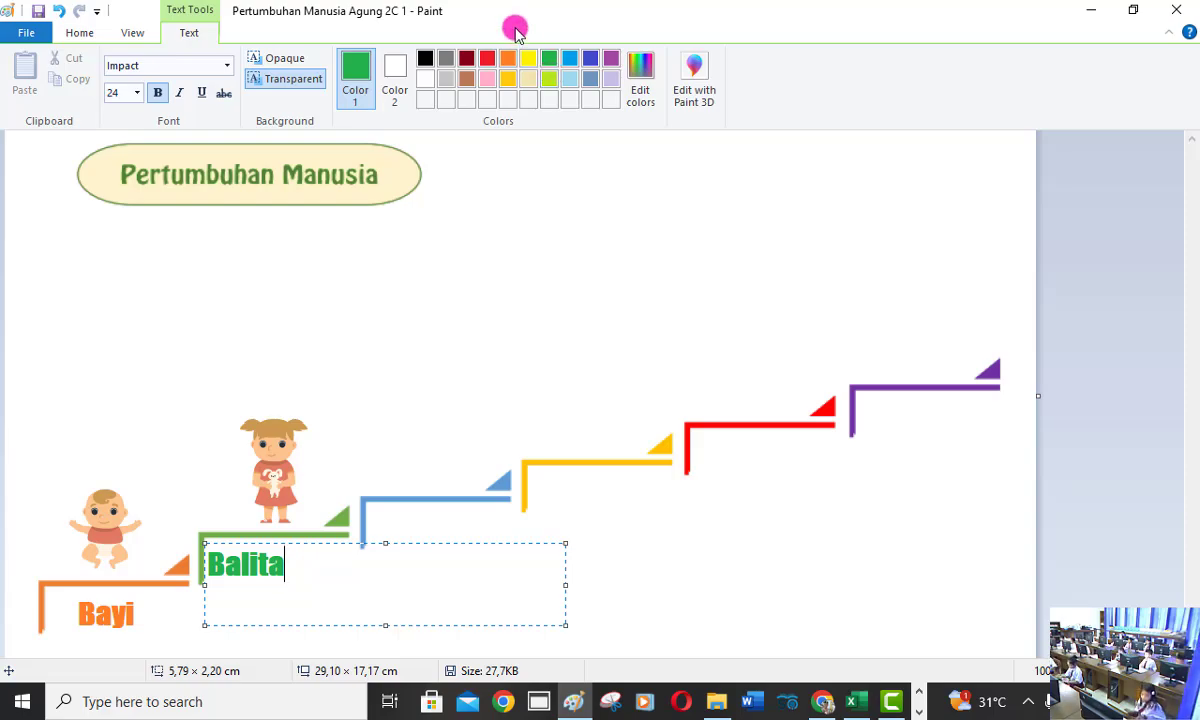
left_click_drag(416, 543, 447, 542)
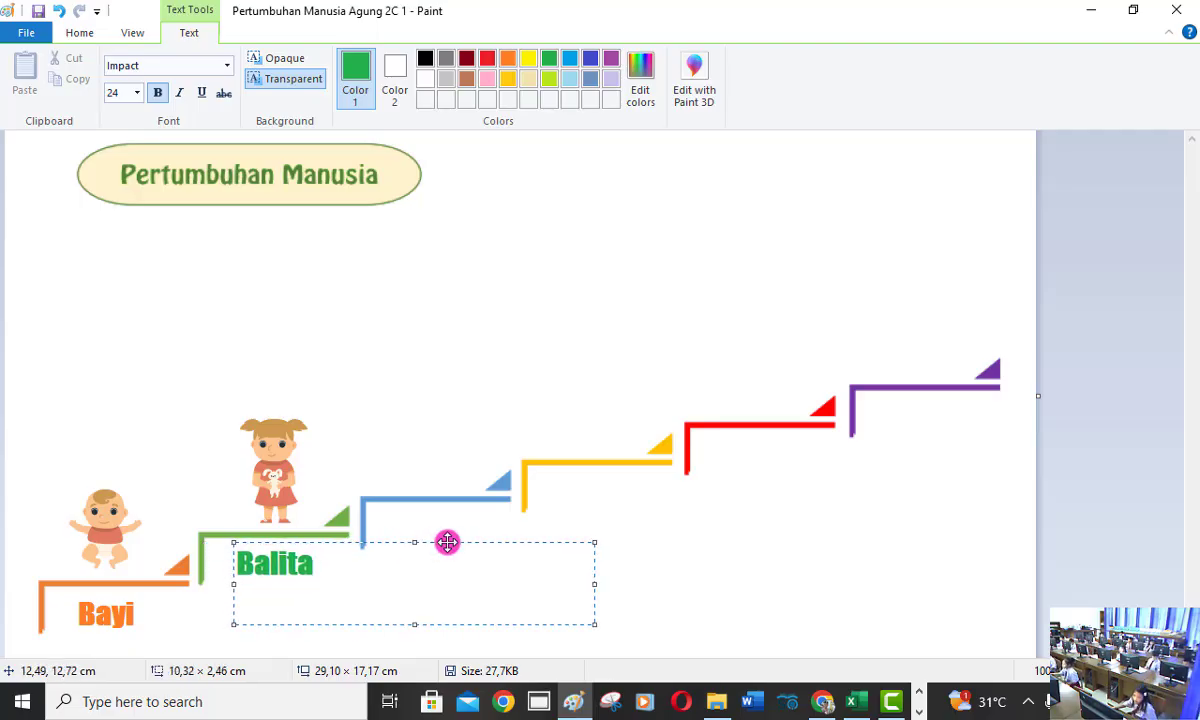
left_click(737, 247)
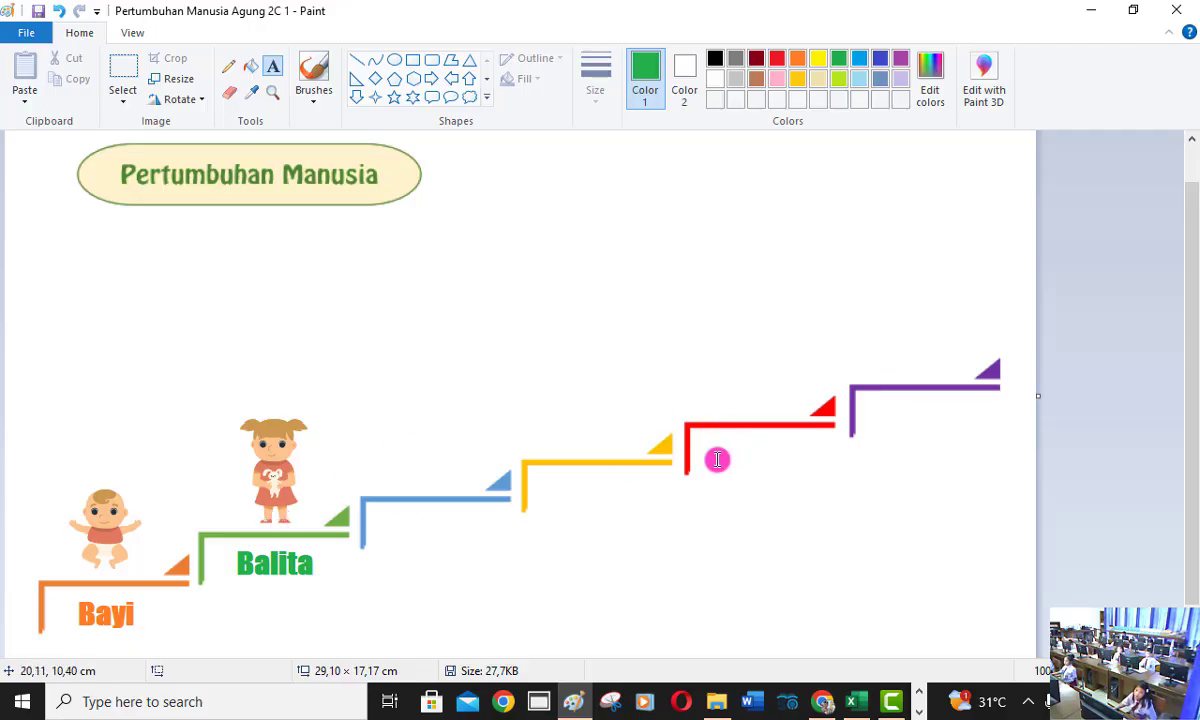
Step: Paste the anak-anak picture from the Pertumbuhan Manusia folder and place it on top of the blue stair step
left_click(22, 100)
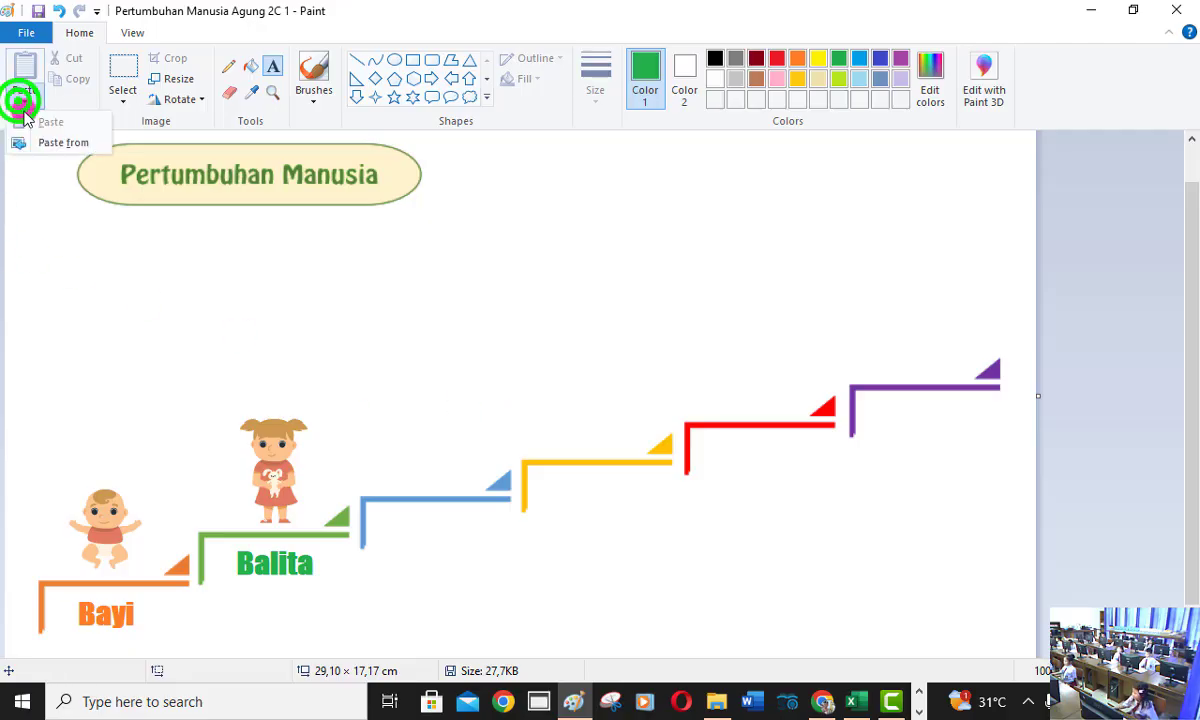
left_click(38, 136)
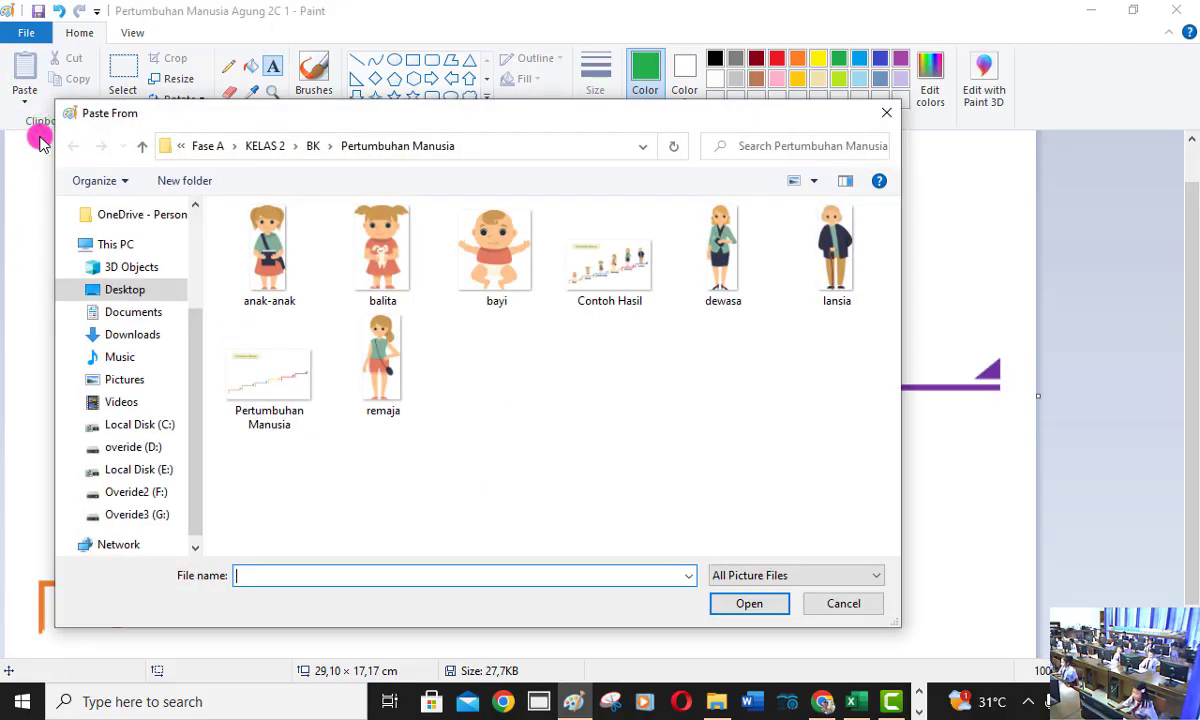
left_click(300, 234)
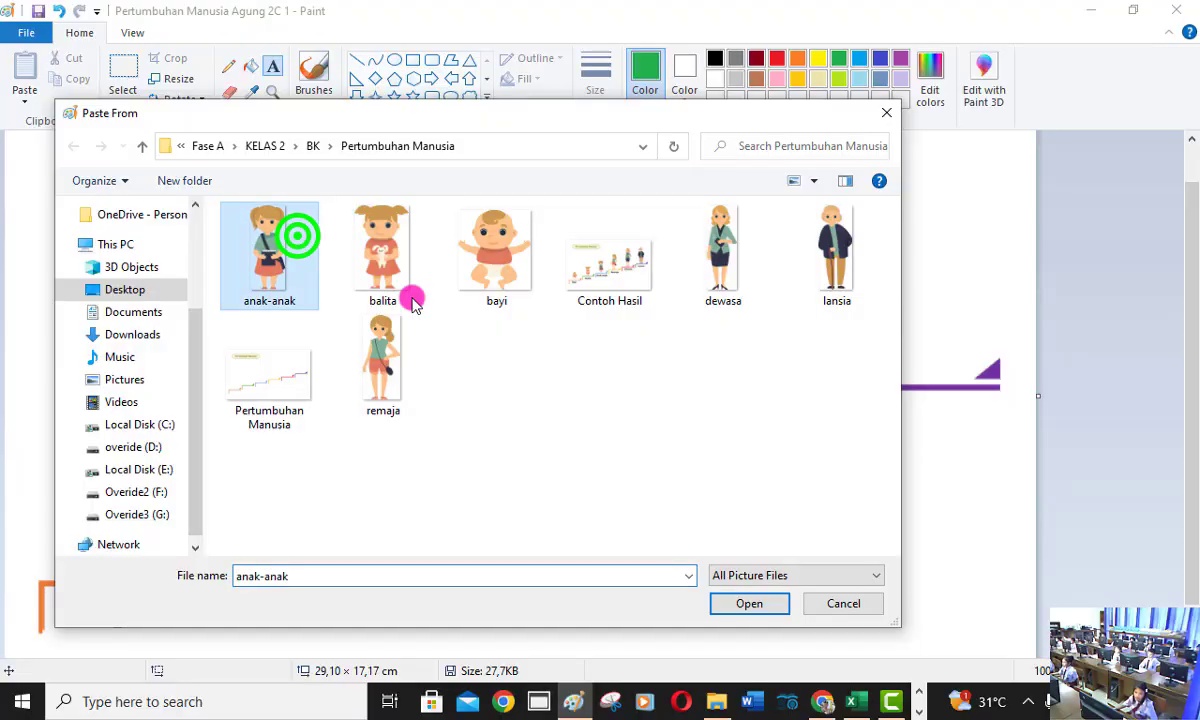
left_click(760, 607)
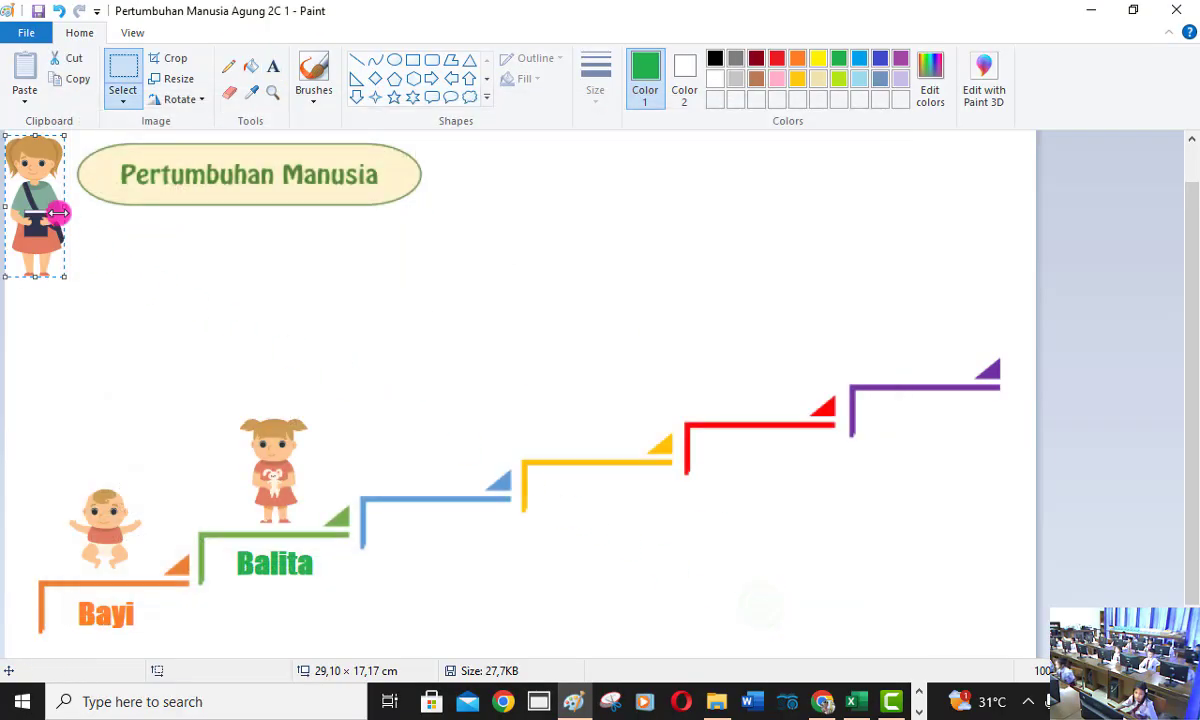
left_click_drag(38, 185, 431, 395)
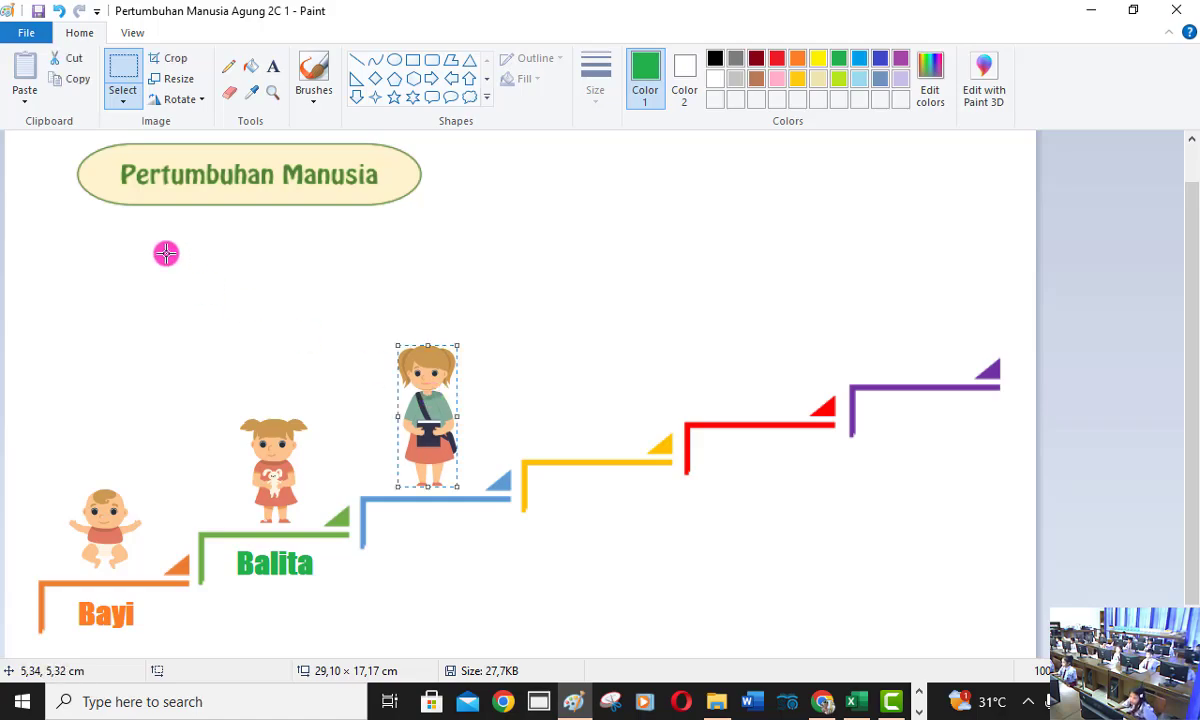
Step: Paste the remaja picture from the Pertumbuhan Manusia folder and place it on top of the yellow stair step
left_click(24, 100)
left_click(26, 142)
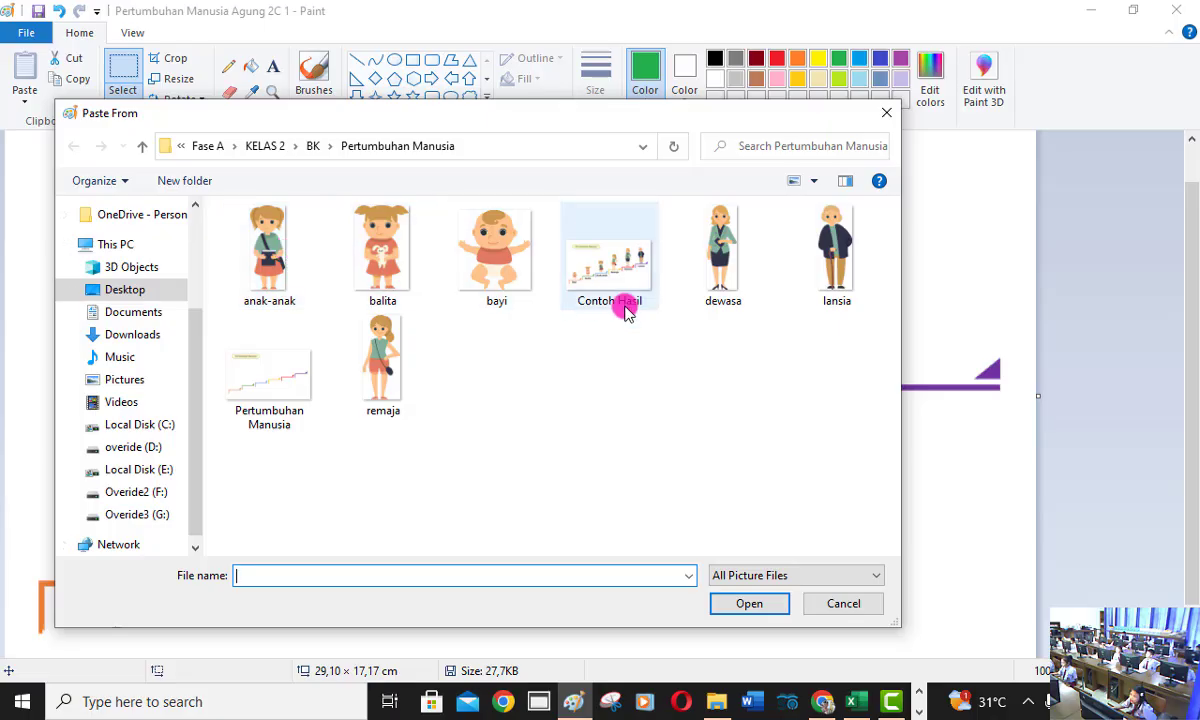
left_click(405, 352)
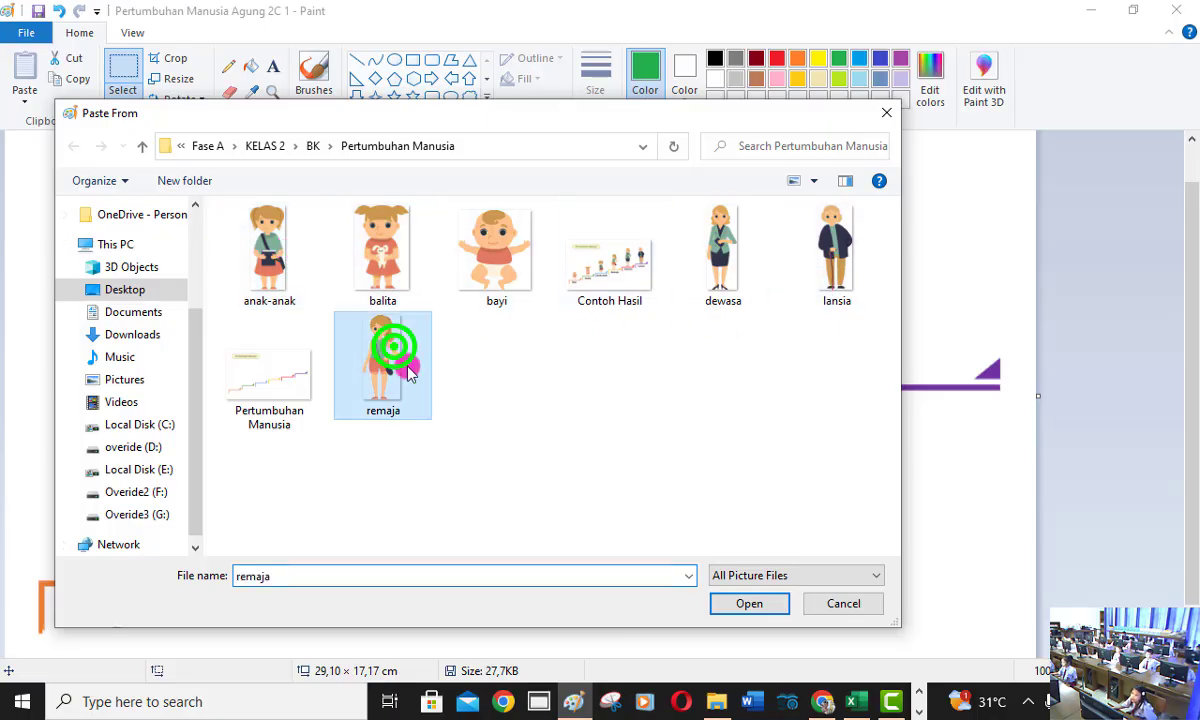
left_click(720, 603)
left_click_drag(30, 218, 580, 348)
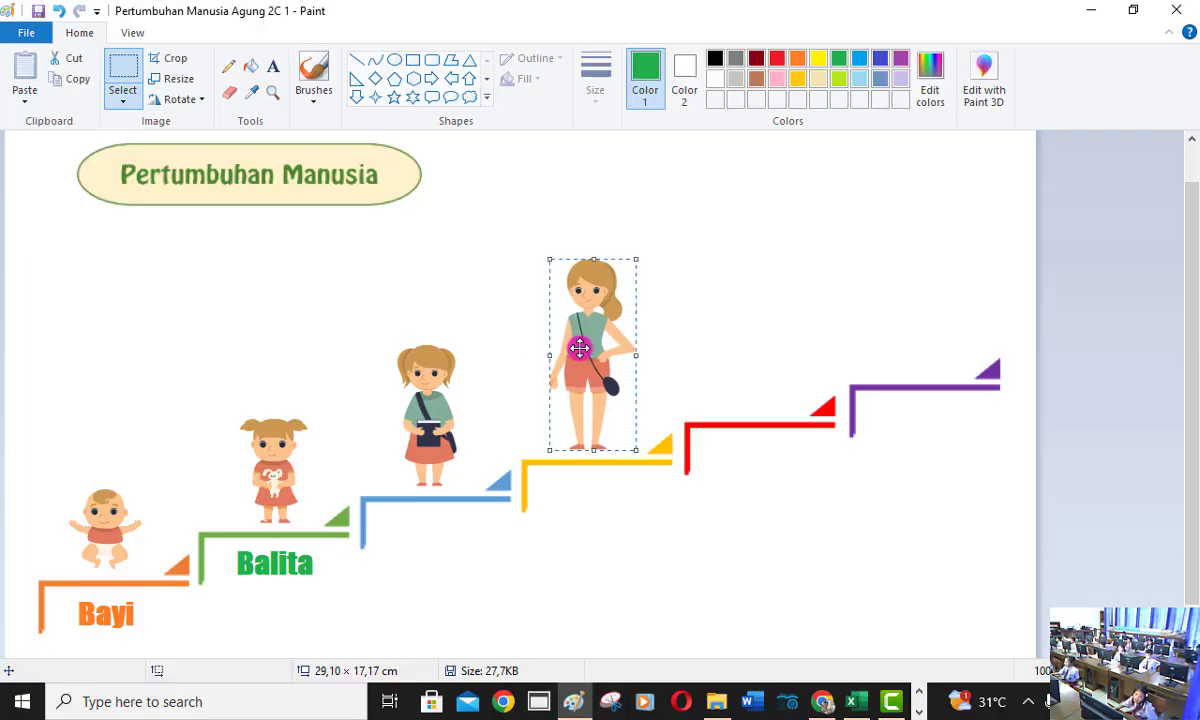
Step: Paste the dewasa picture from the Pertumbuhan Manusia folder and place it on top of the red stair step
left_click(22, 104)
left_click(60, 146)
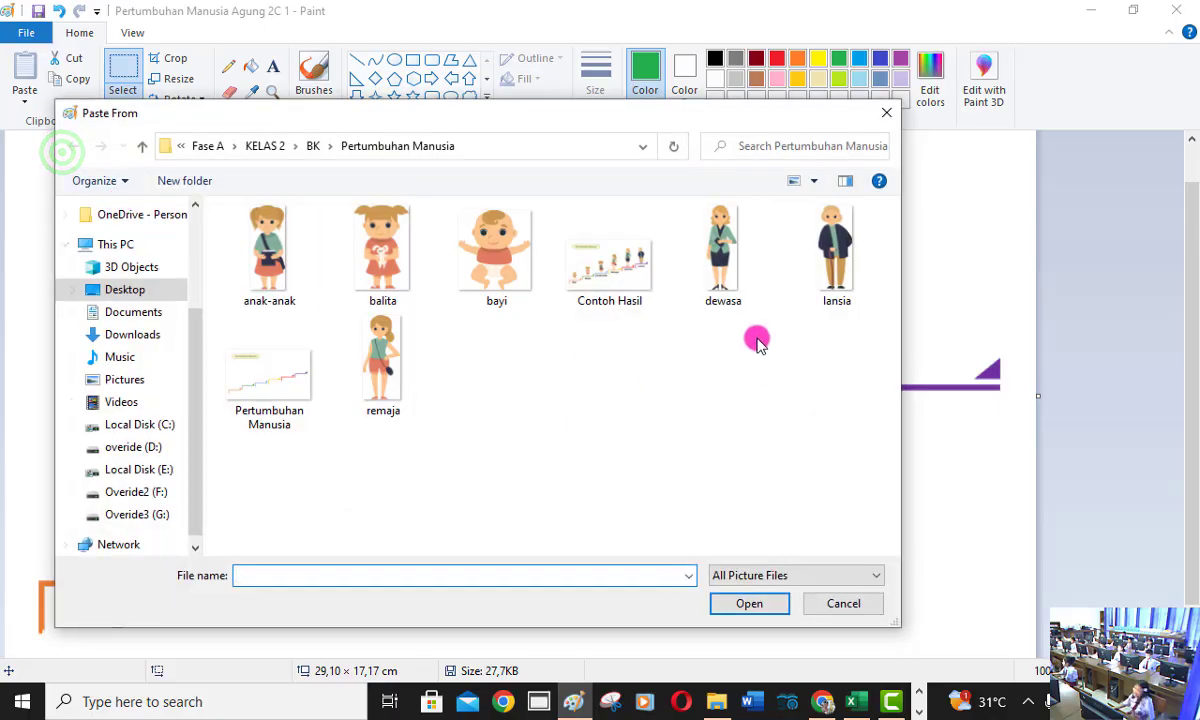
left_click(712, 252)
left_click(731, 600)
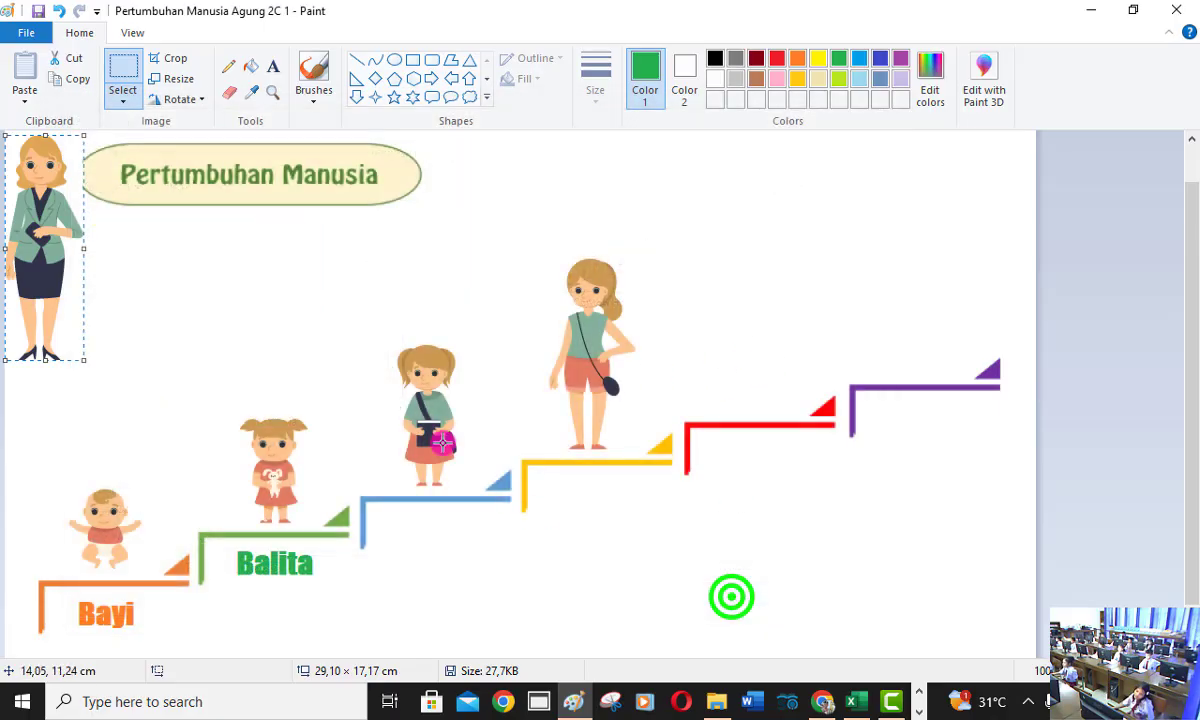
left_click_drag(56, 251, 773, 304)
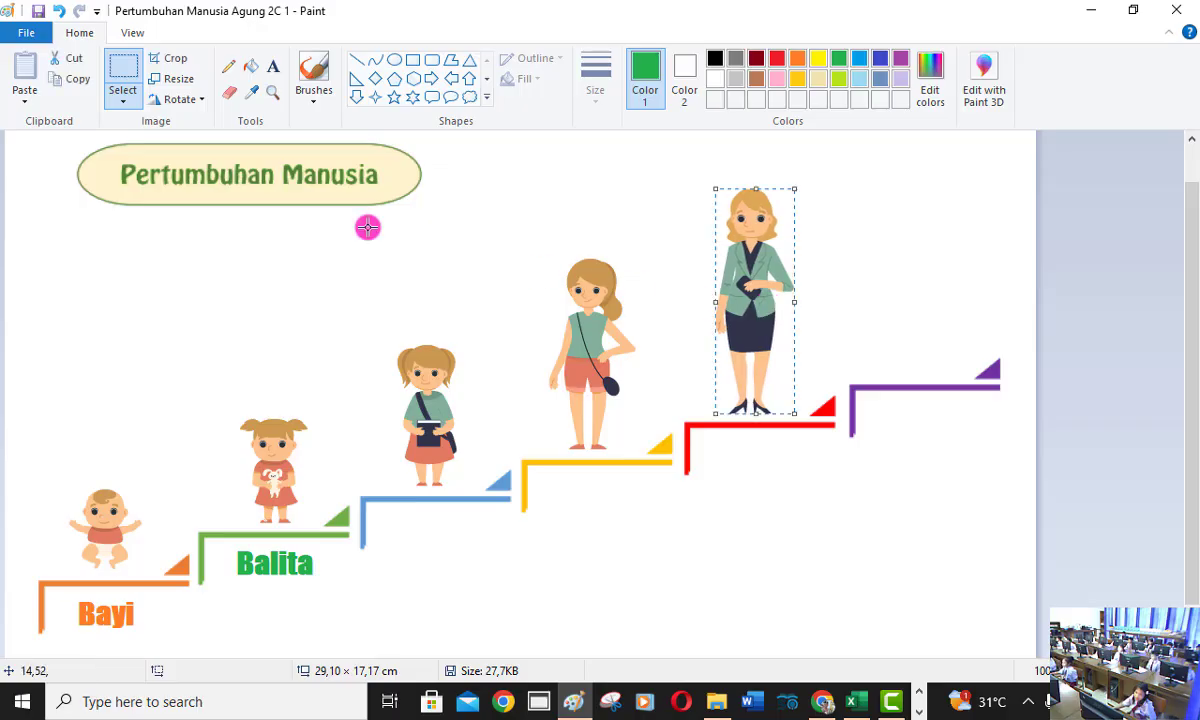
Step: Paste the lansia picture from the Pertumbuhan Manusia folder and place it on top of the purple stair step
left_click(15, 97)
left_click(18, 147)
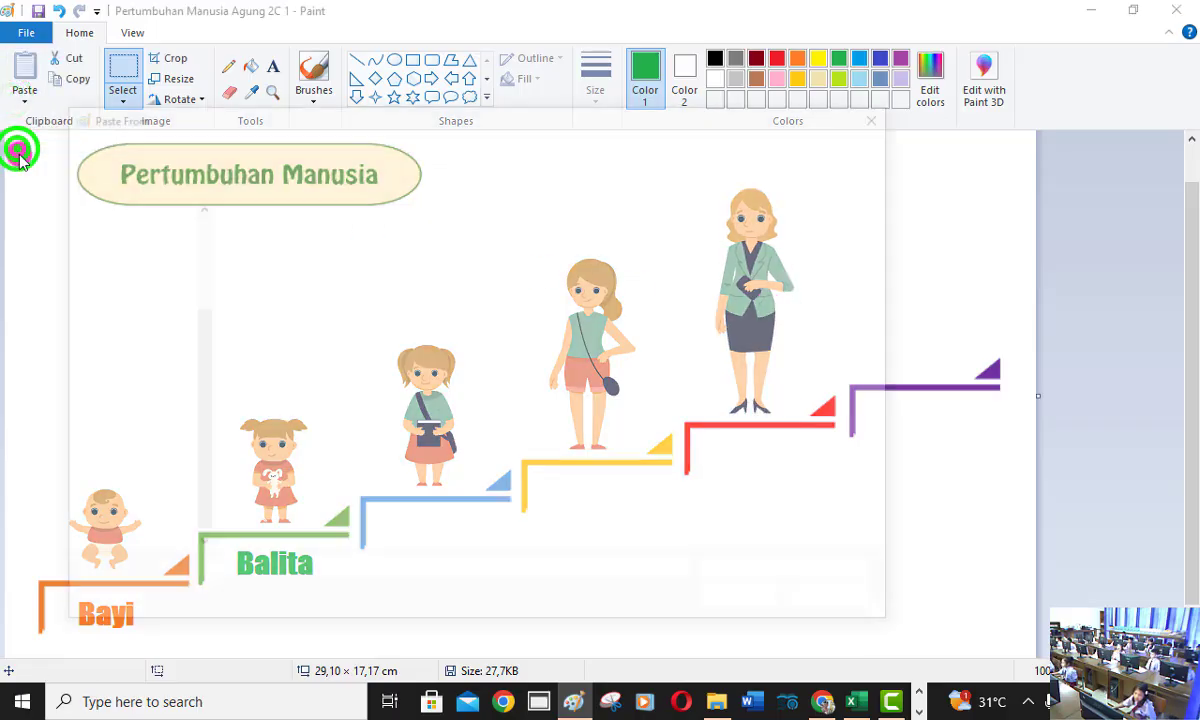
left_click(836, 290)
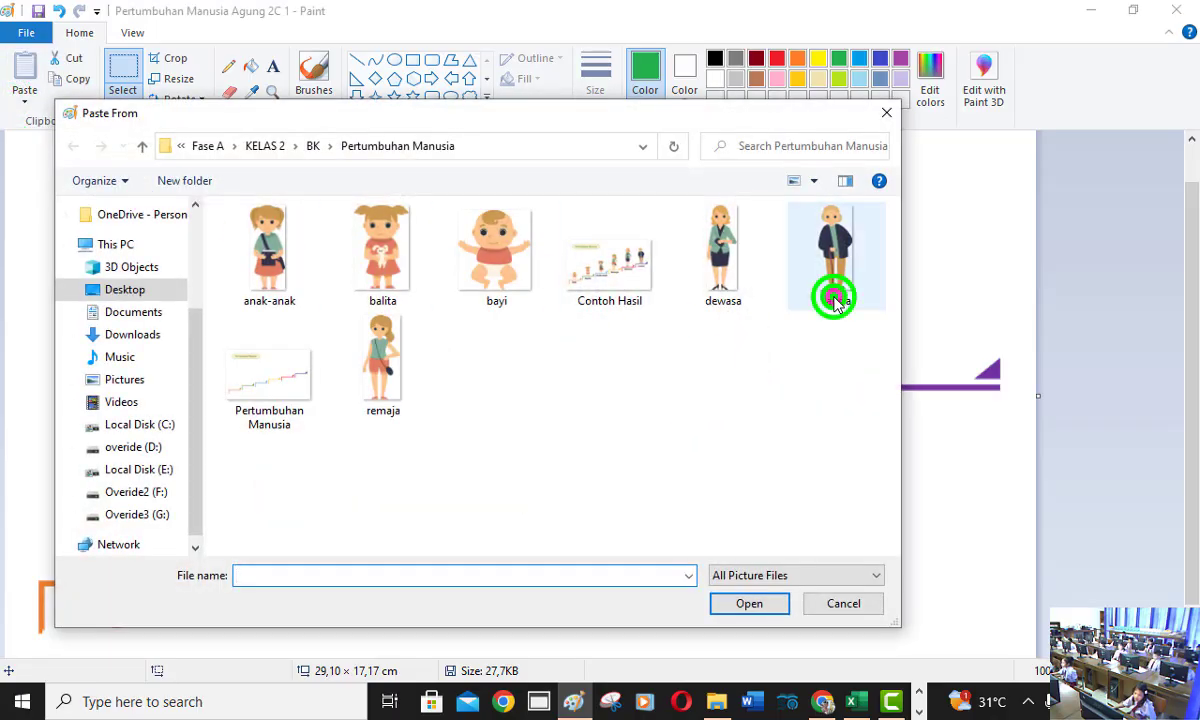
left_click(727, 601)
left_click_drag(64, 230, 957, 277)
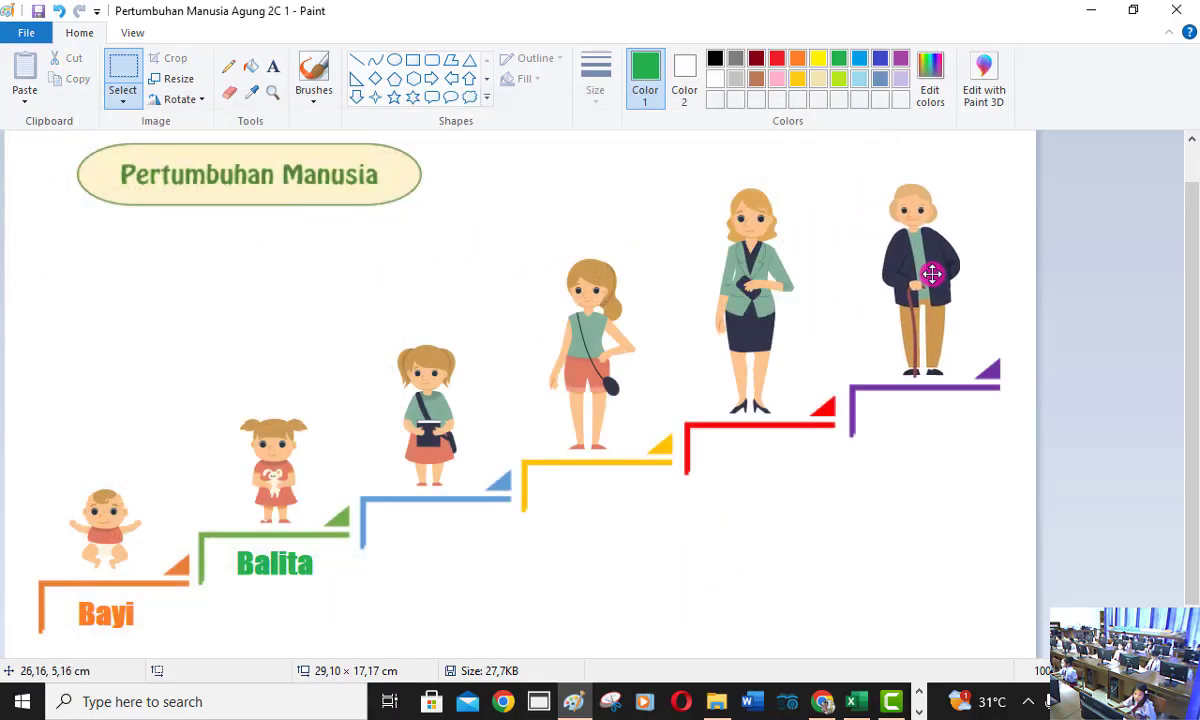
Step: Create a text box about 4.3 × 1.0 cm beneath the blue stair step and set its text colour to indigo blue
left_click(273, 66)
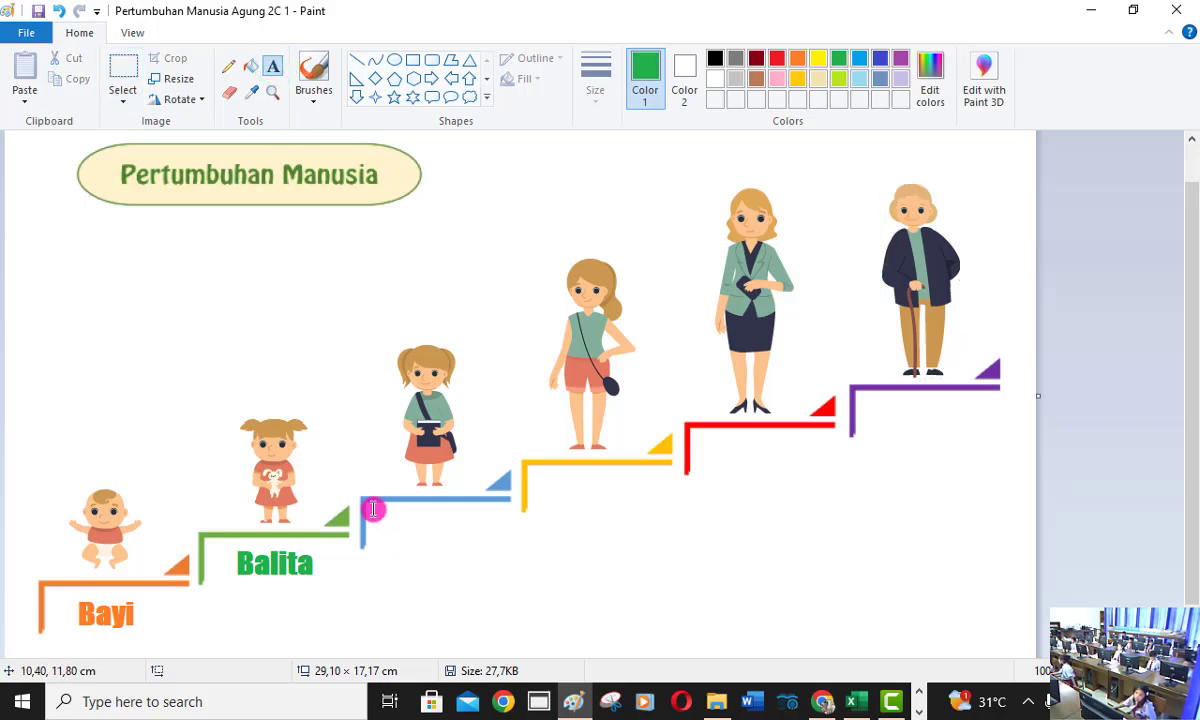
left_click_drag(372, 509, 520, 548)
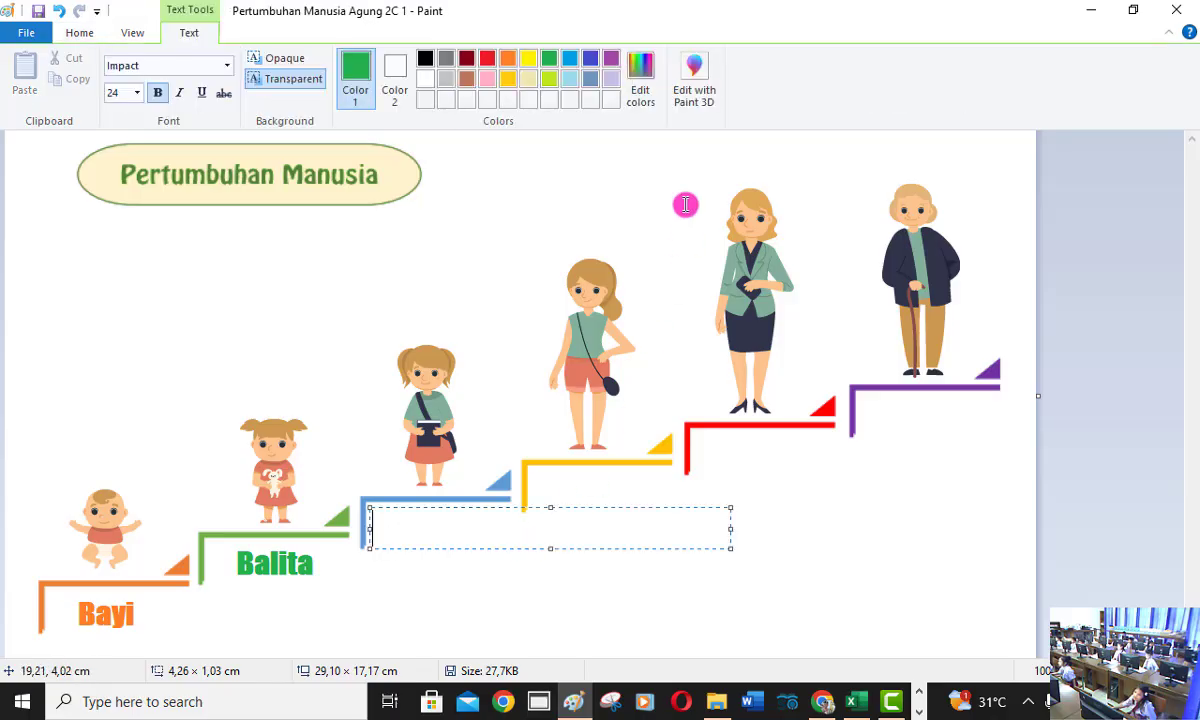
left_click(590, 60)
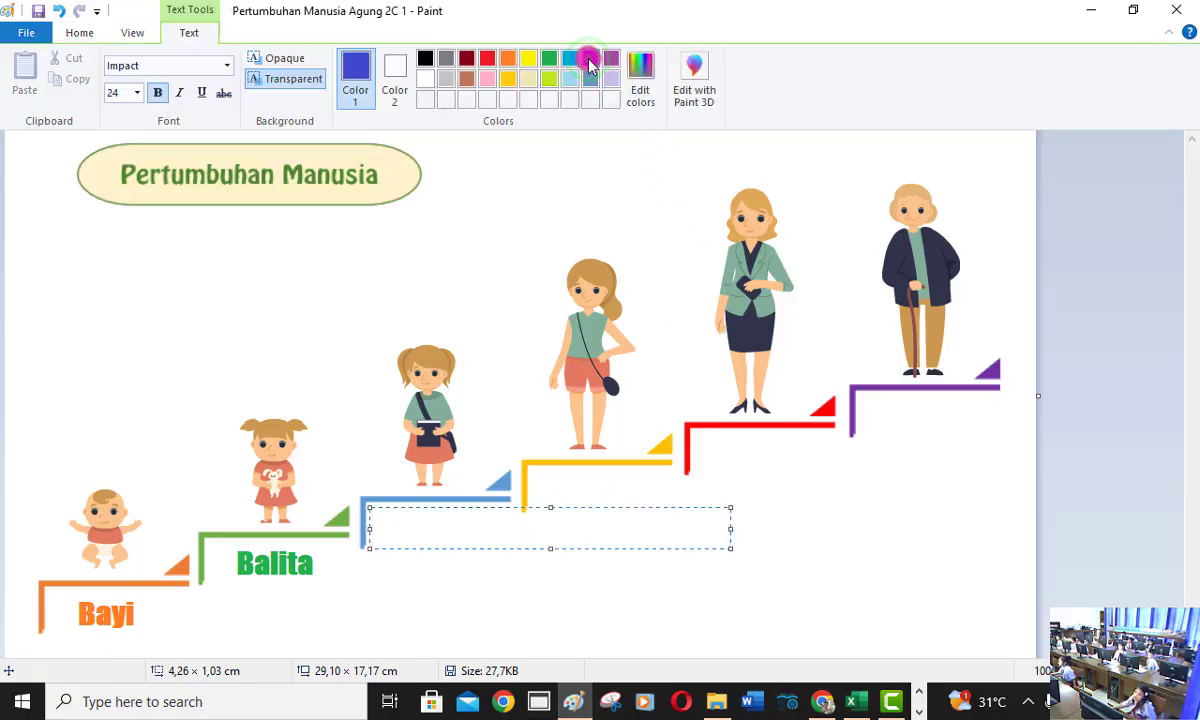